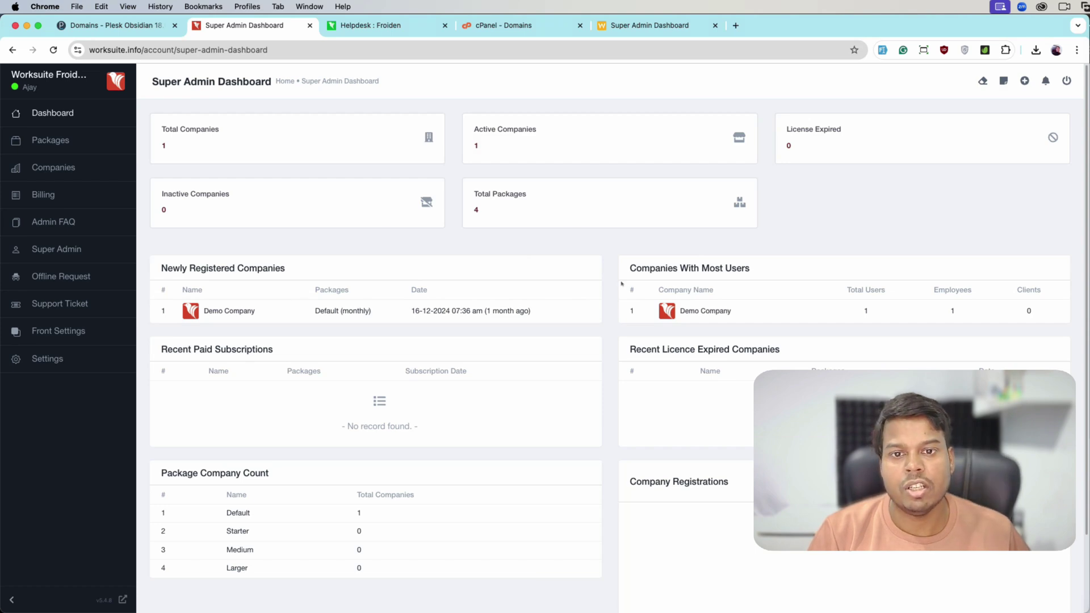
scroll(621, 283, "down", 3)
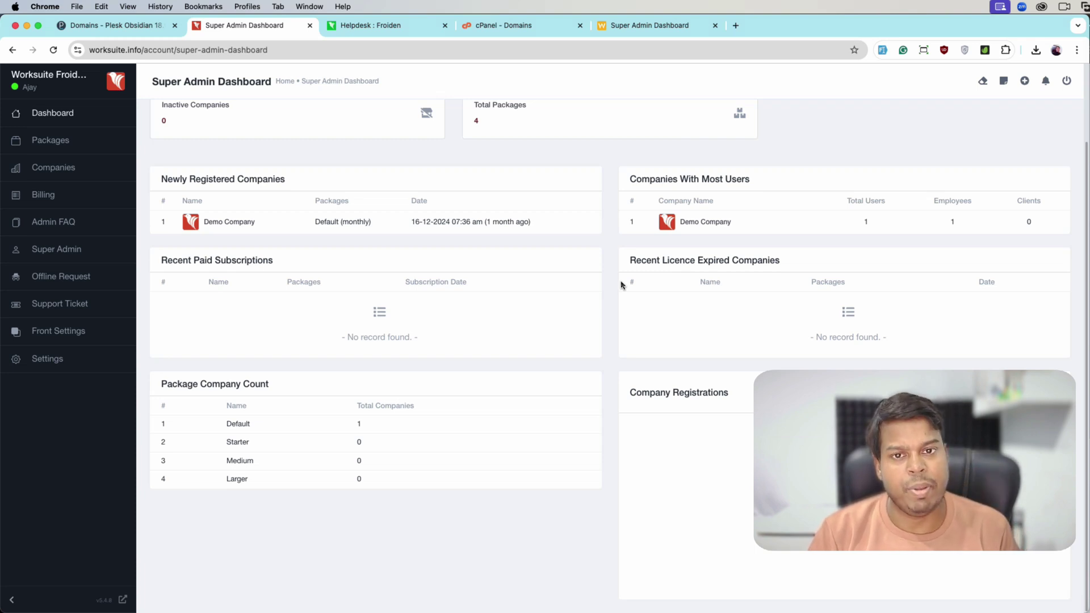
scroll(624, 282, "up", 3)
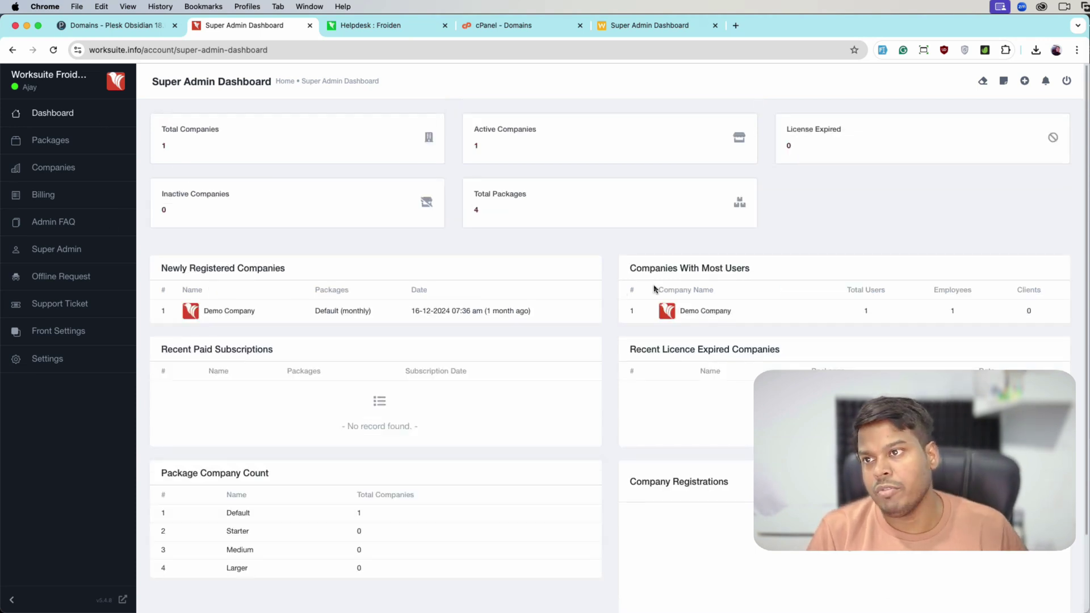
left_click(147, 32)
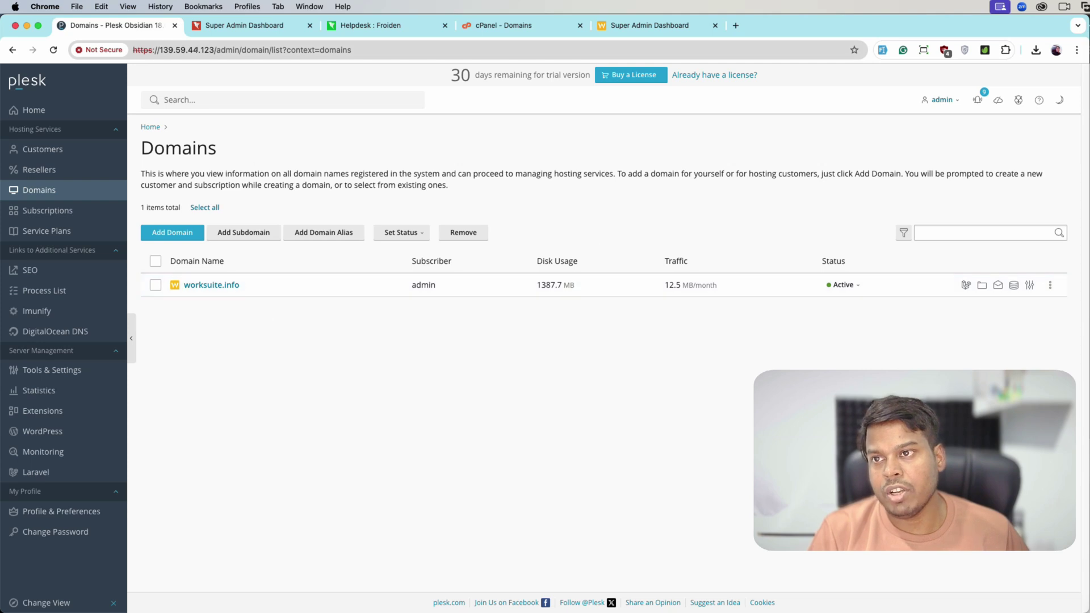
- Search the Worksuite super admin settings for "module" and open the module settings page
left_click(222, 32)
left_click(122, 356)
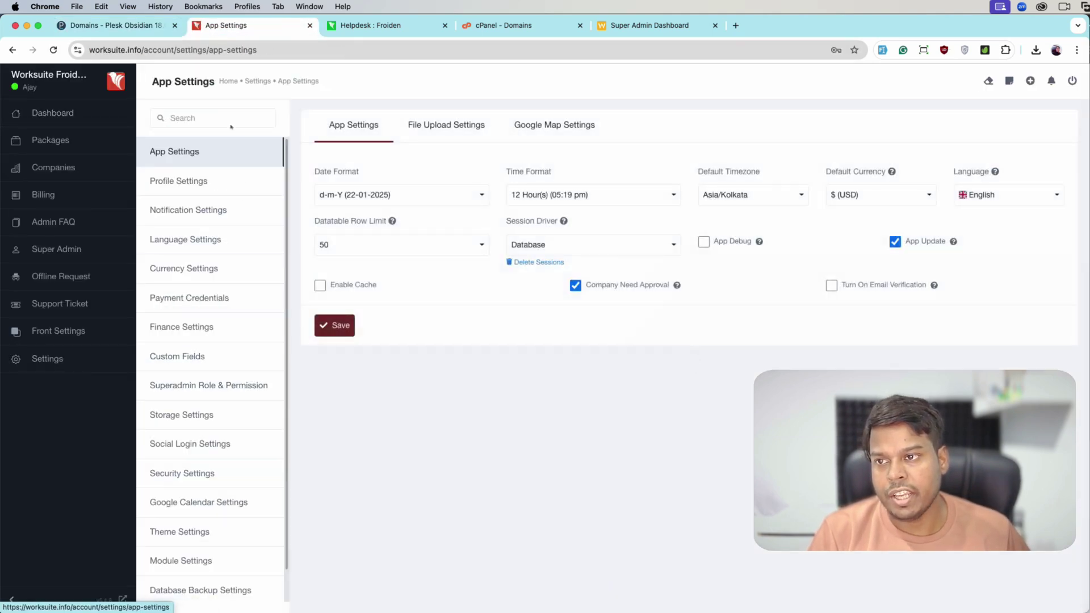
left_click(231, 122)
type("module")
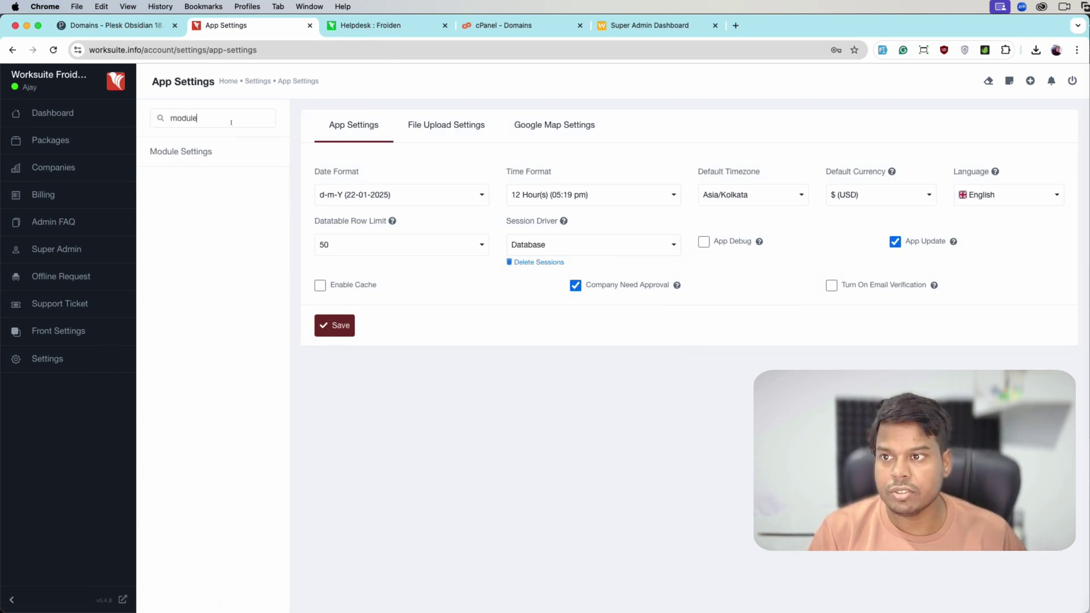
left_click(219, 149)
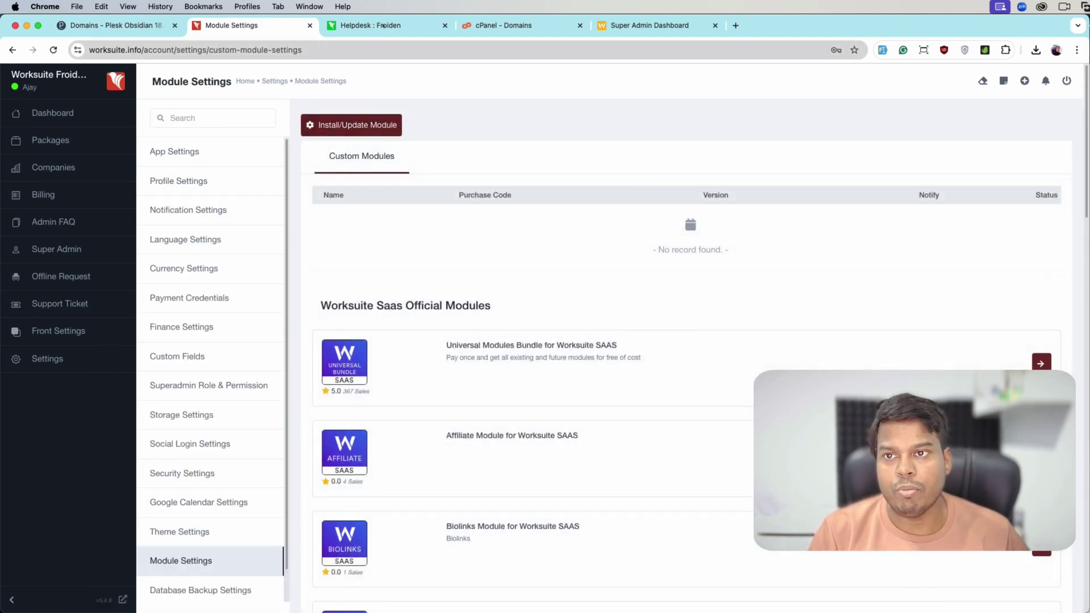
- Read the cPanel setup notes in the Subdomain Module Worksuite SAAS help article
key("ctrl+Tab")
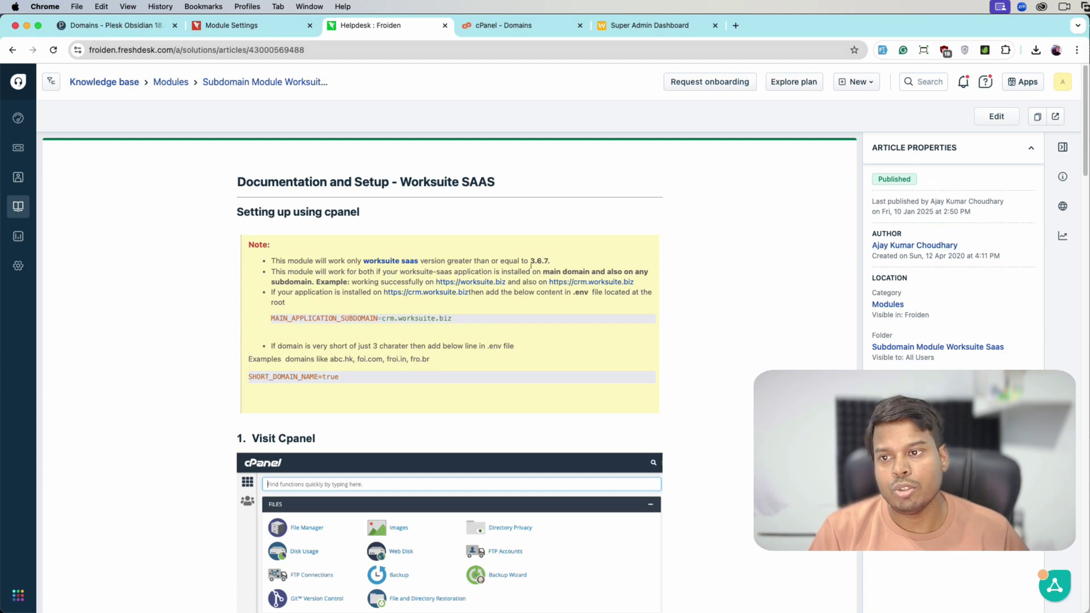
scroll(377, 333, "down", 2)
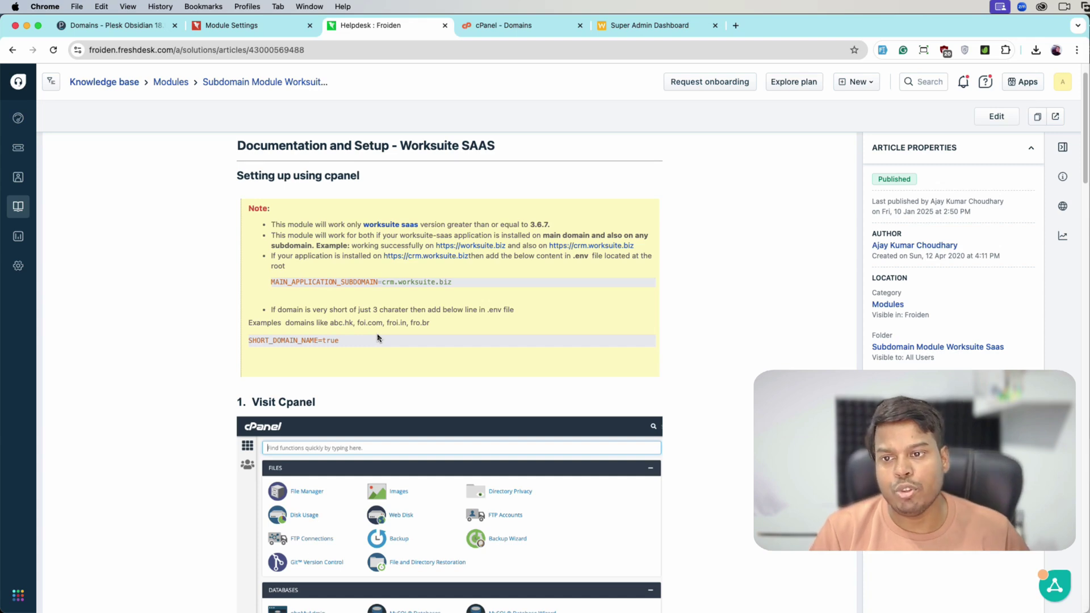
- Begin adding a subdomain of worksuite.info in Plesk with * as its name to make it a wildcard
key("super+1")
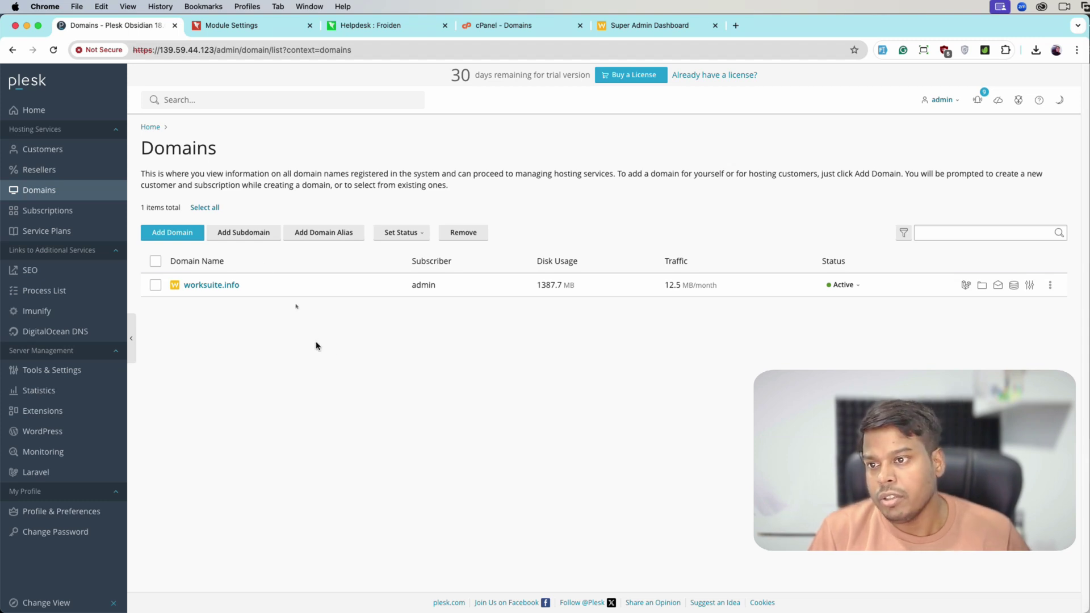
left_click(243, 232)
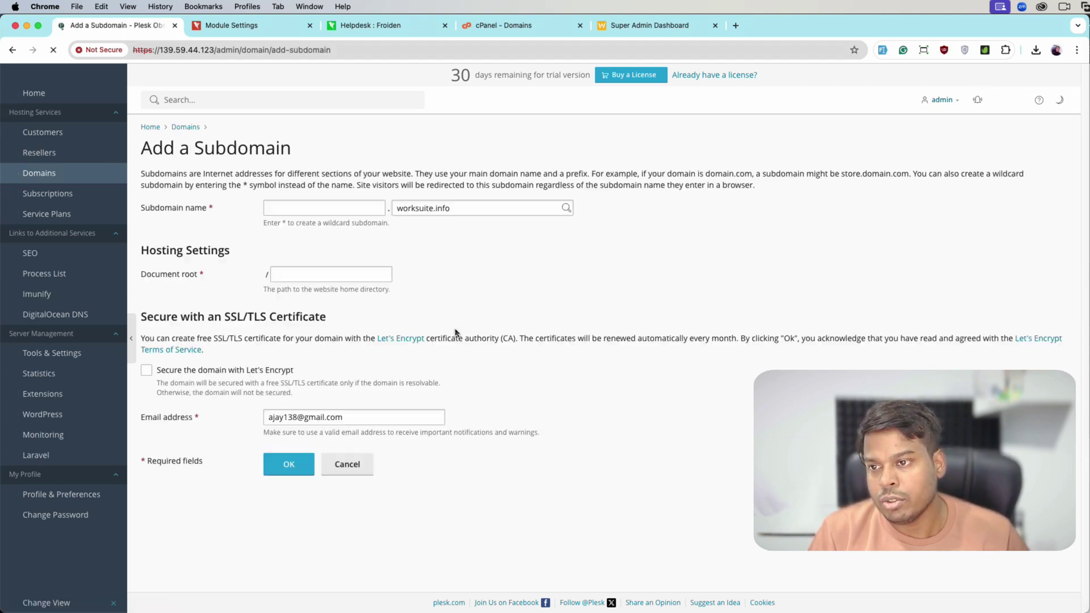
type("*")
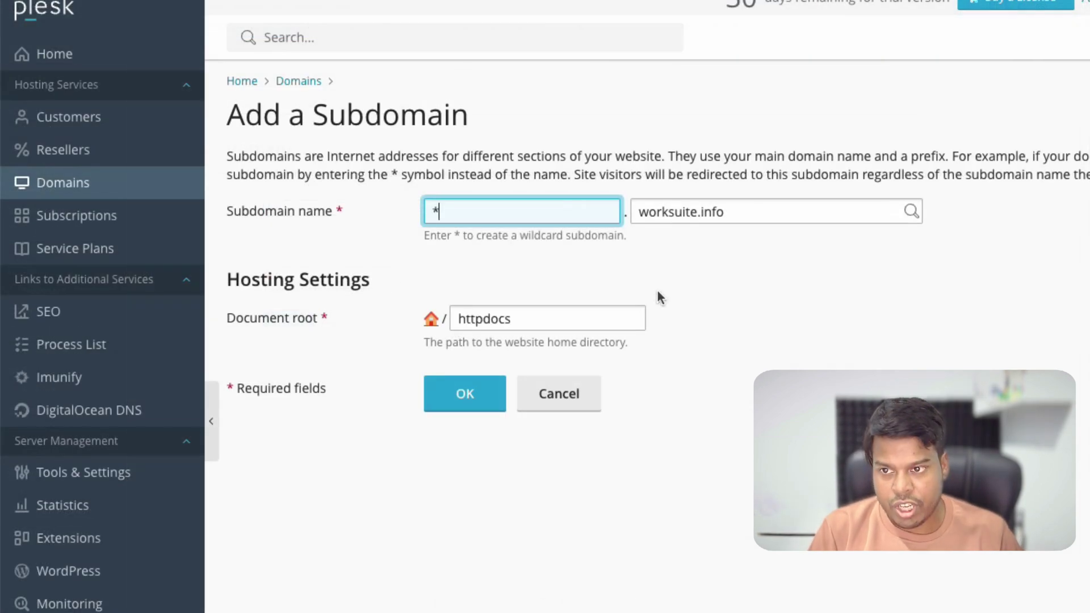
left_click(637, 213)
left_click(573, 224)
left_click(667, 223)
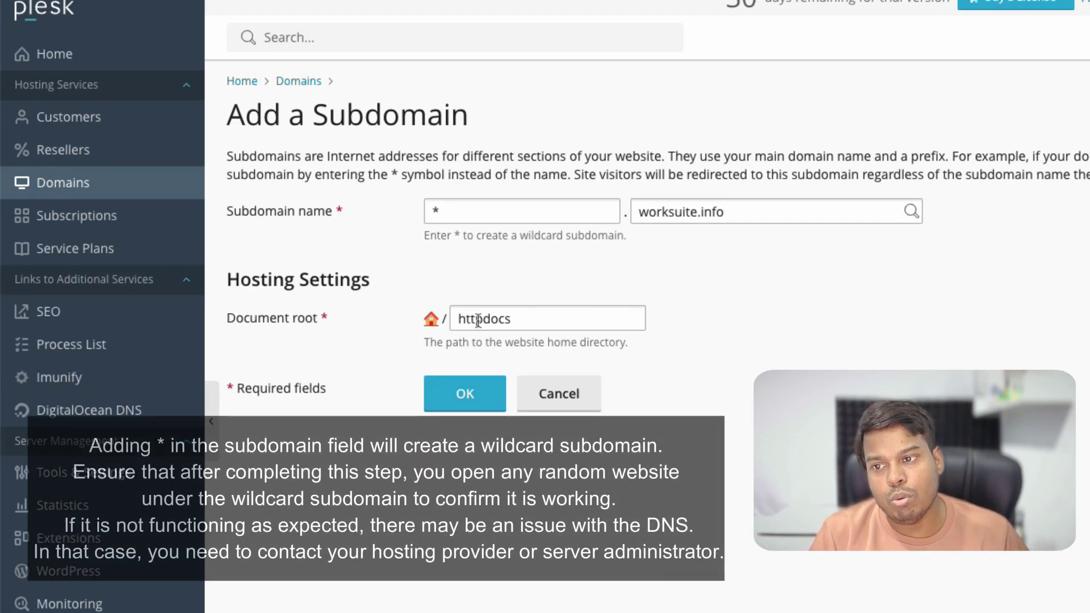
double_click(533, 319)
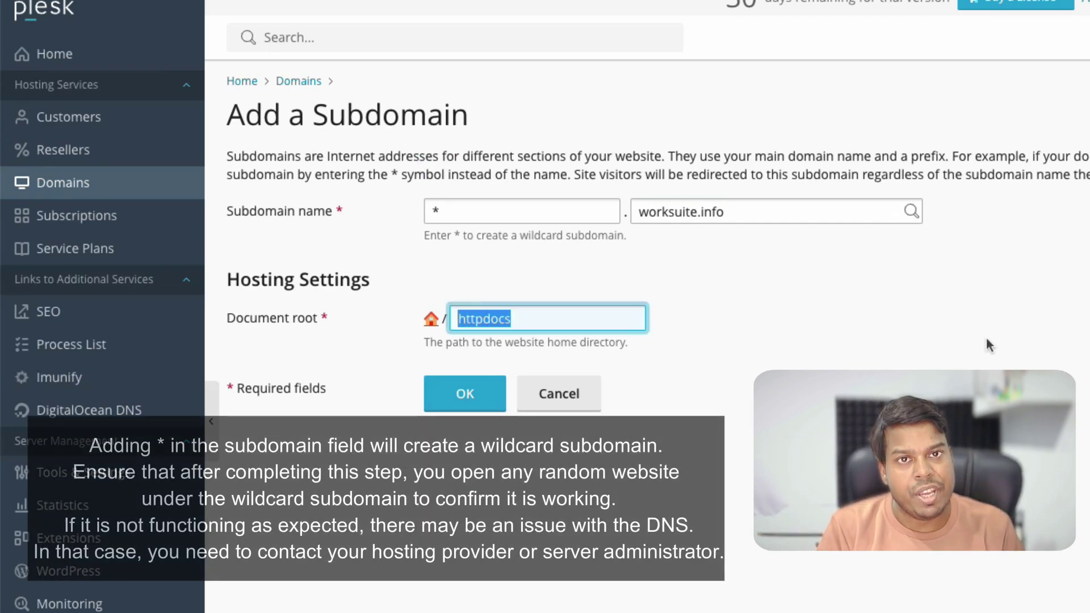
- Open the Plesk domains list in a separate browser tab, keeping the unfinished subdomain form open
right_click(82, 182)
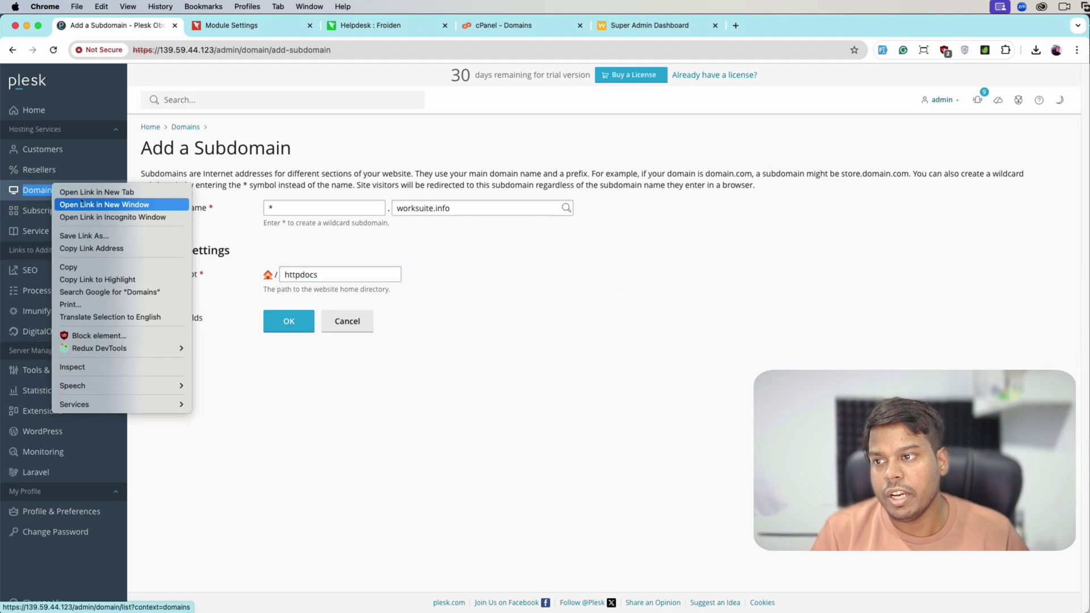
key("Escape")
right_click(51, 192)
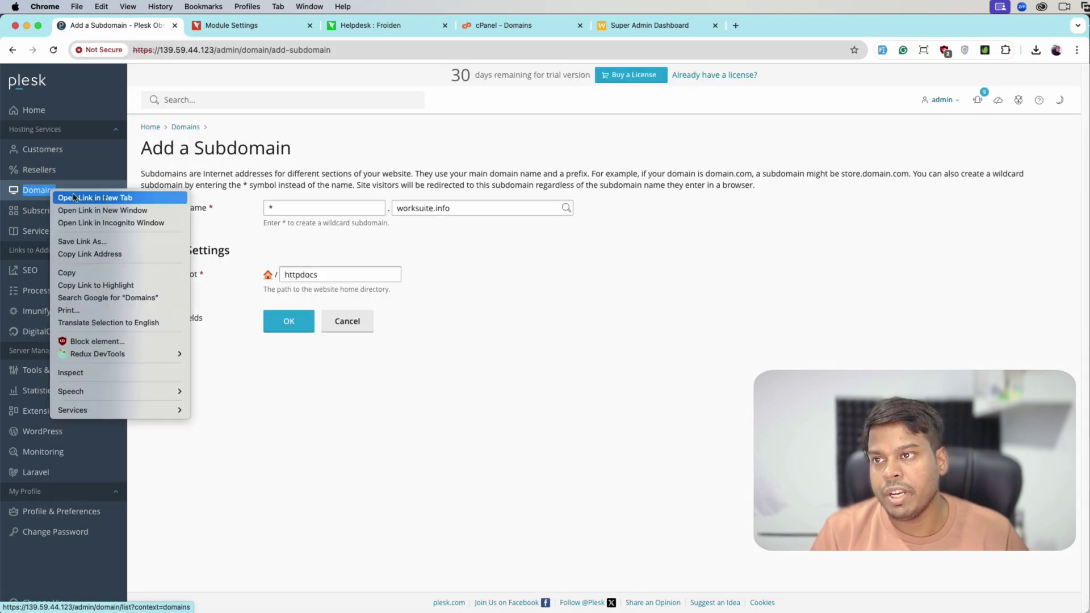
left_click(95, 197)
left_click(238, 25)
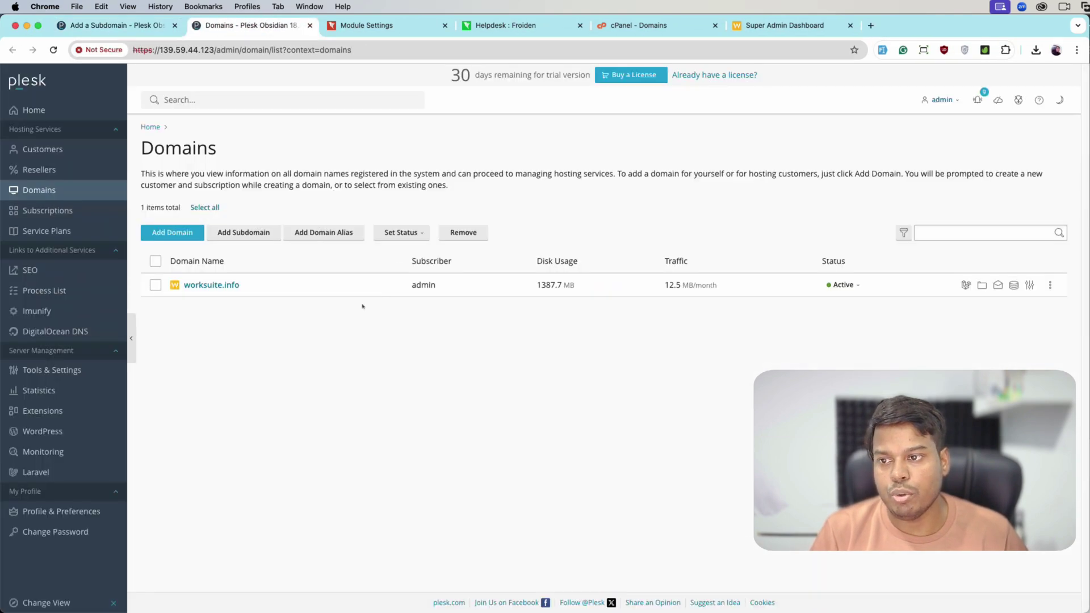
- Check the document root in the hosting settings of worksuite.info and return to the subdomain form
left_click(231, 286)
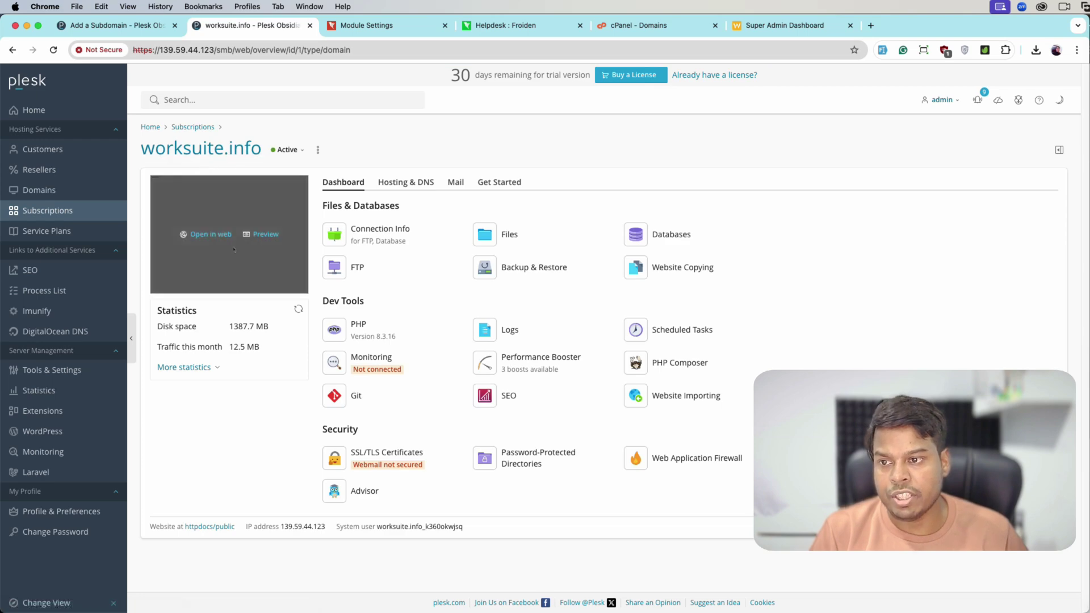
left_click(405, 182)
left_click(415, 238)
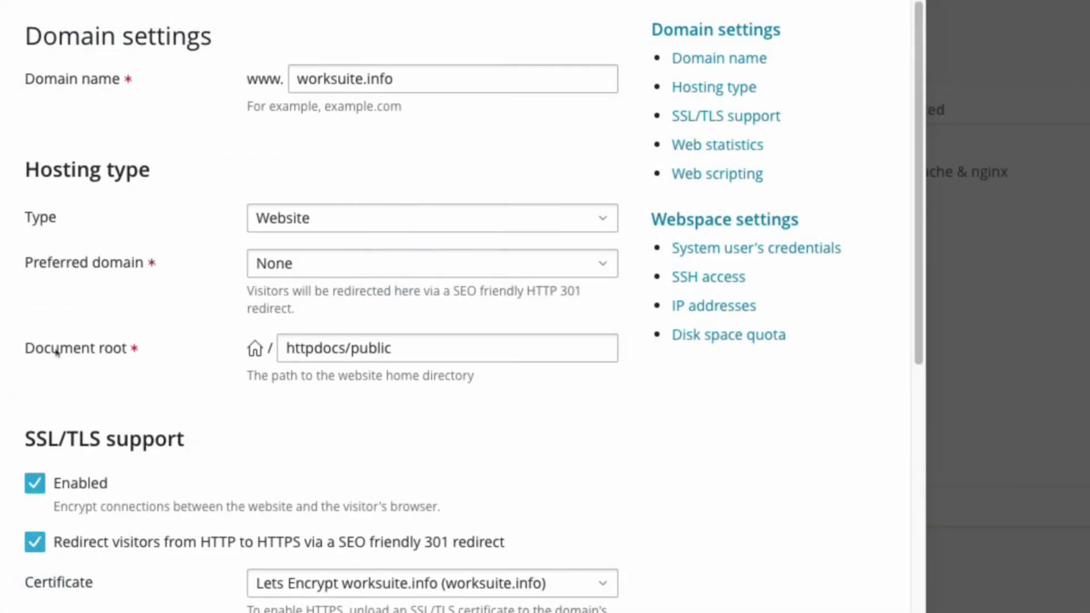
left_click(304, 355)
left_click_drag(284, 352, 439, 353)
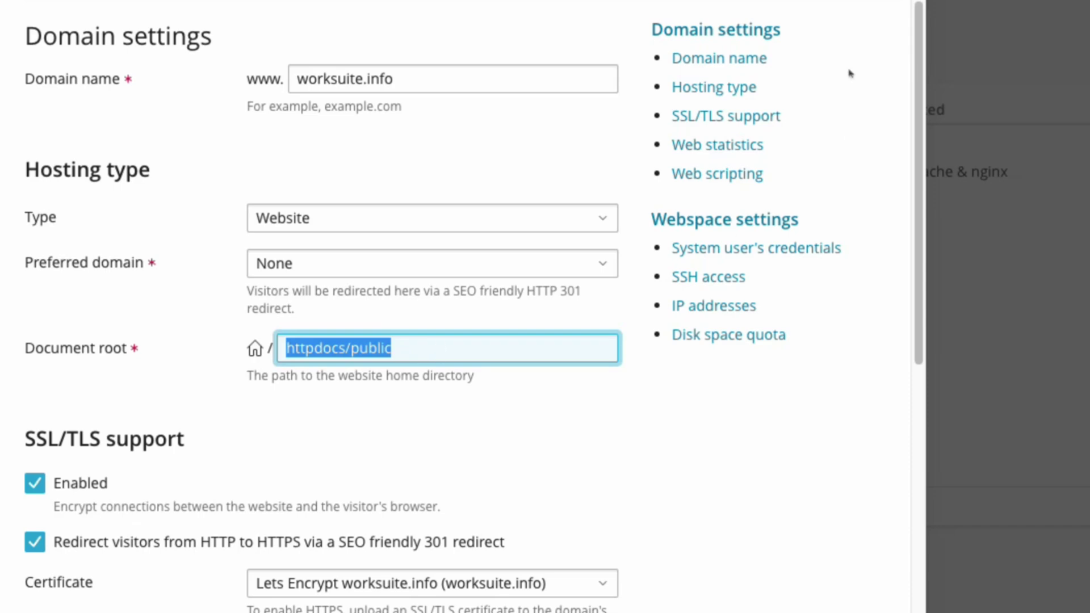
left_click(920, 36)
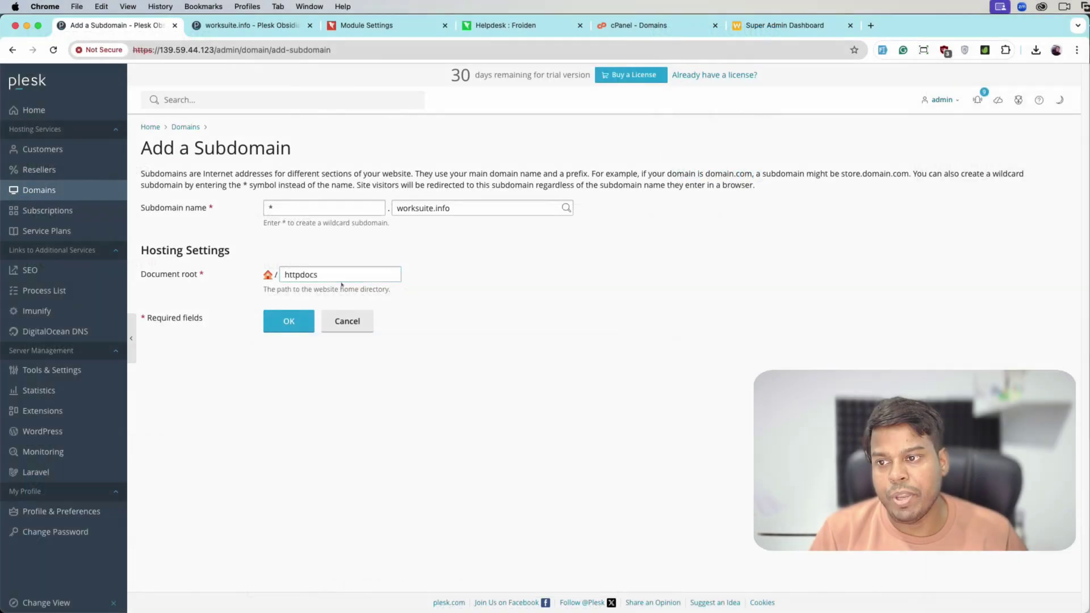
- Set the wildcard subdomain's document root to httpdocs/public and create the subdomain
left_click(318, 274)
left_click(344, 274)
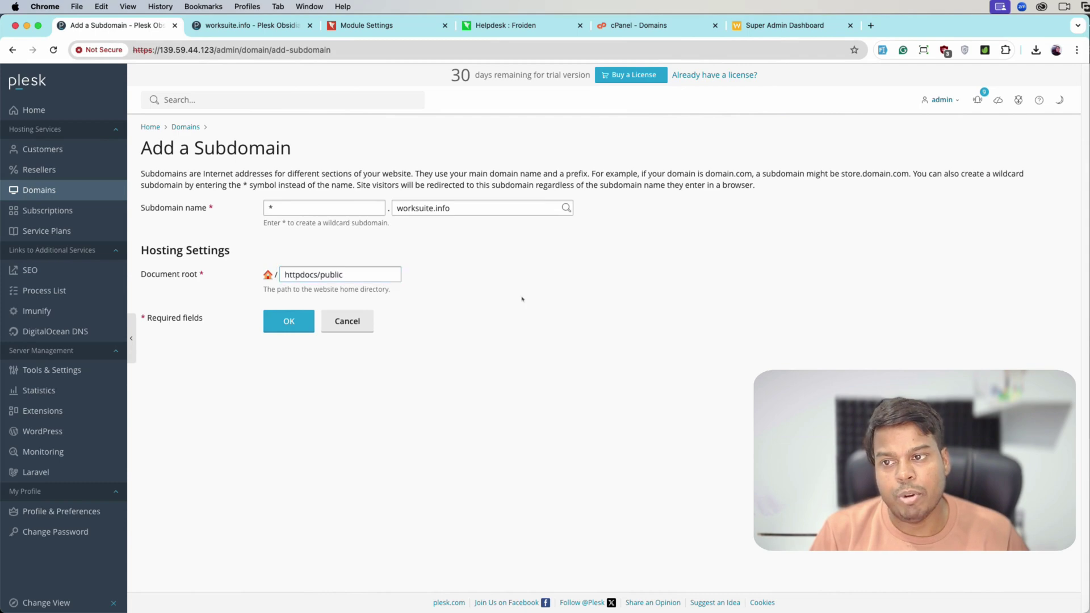
double_click(266, 208)
left_click(294, 253)
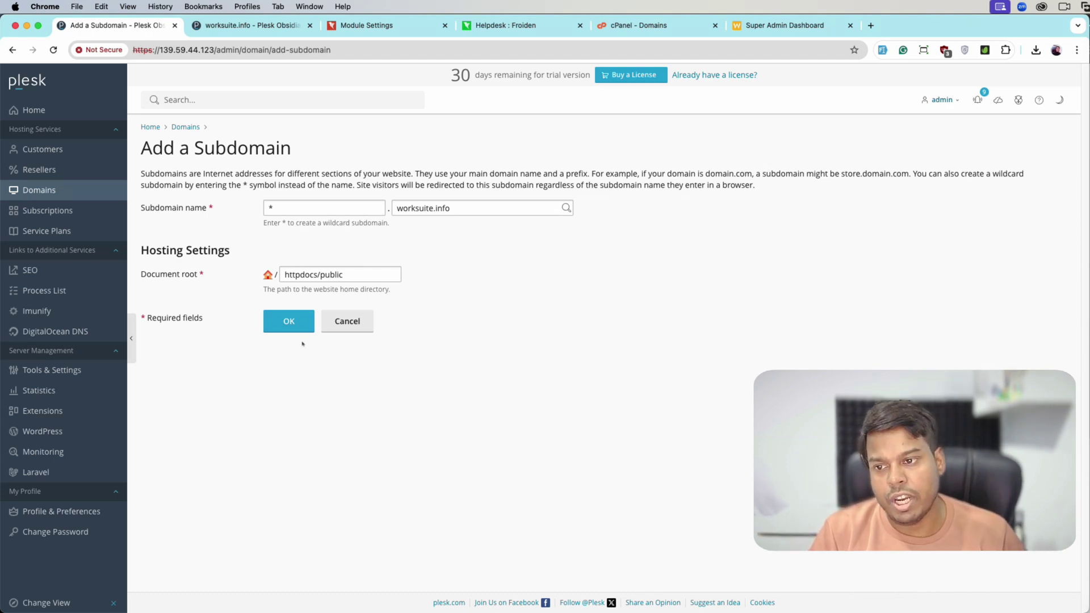
left_click(289, 323)
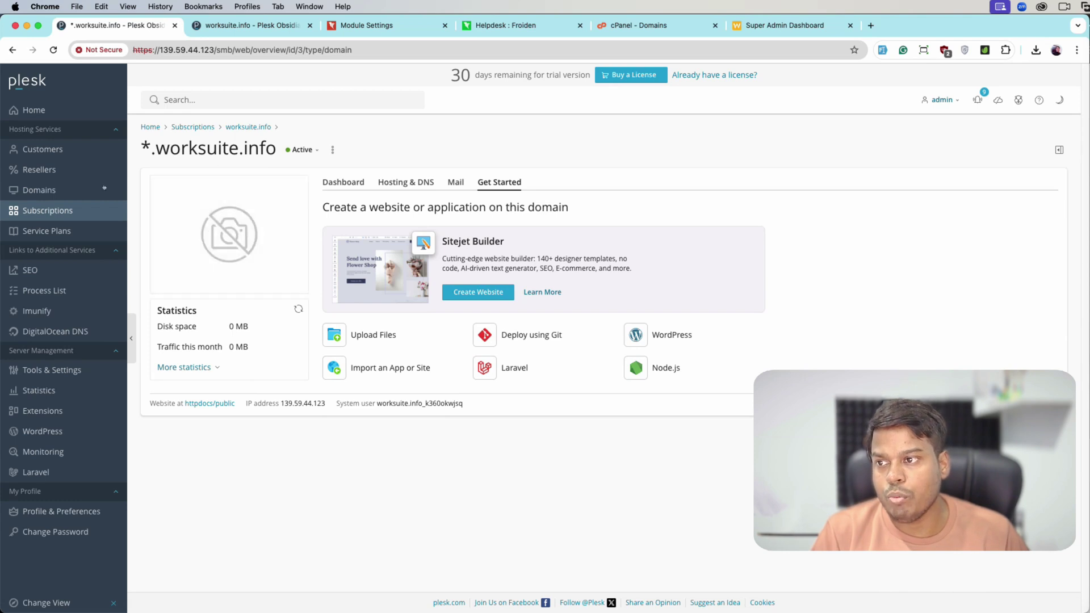
- Test the wildcard by loading sdfasdf.worksuite.info in a new browser tab and proceeding past the certificate warning
left_click(358, 25)
mouse_move(169, 50)
left_mouse_down()
mouse_move(89, 50)
mouse_move(169, 50)
left_mouse_up()
left_click(132, 50)
key("super+c")
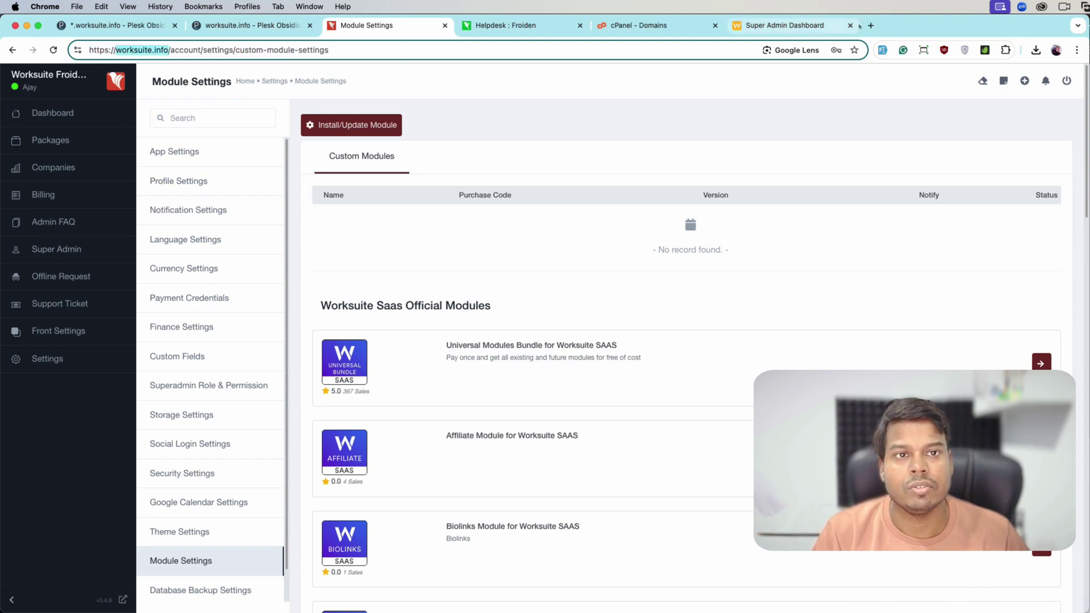
left_click(871, 25)
key("super+v")
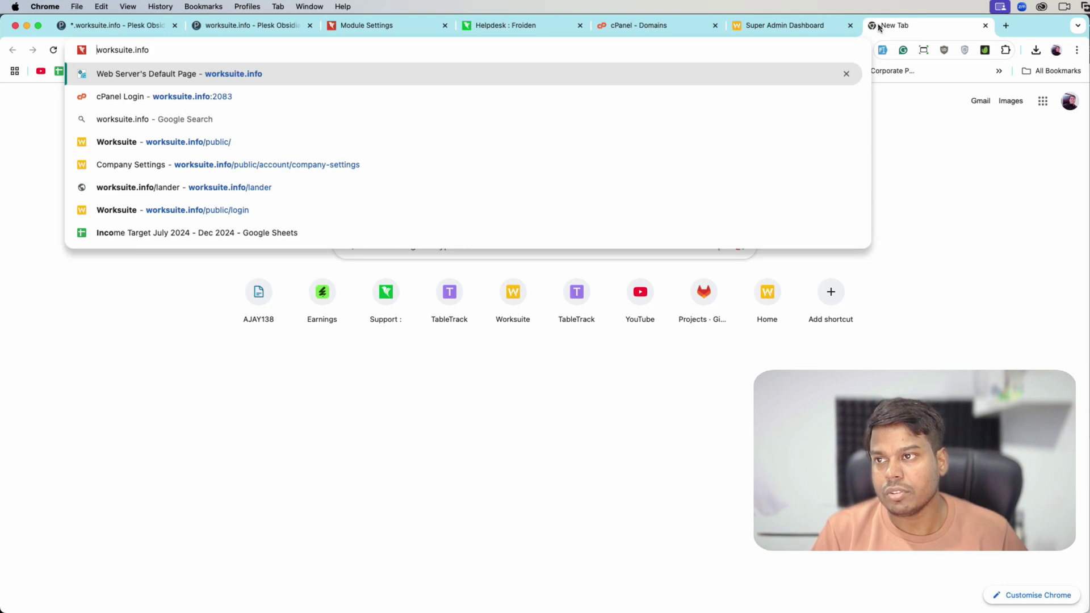
type("sdfasdf.")
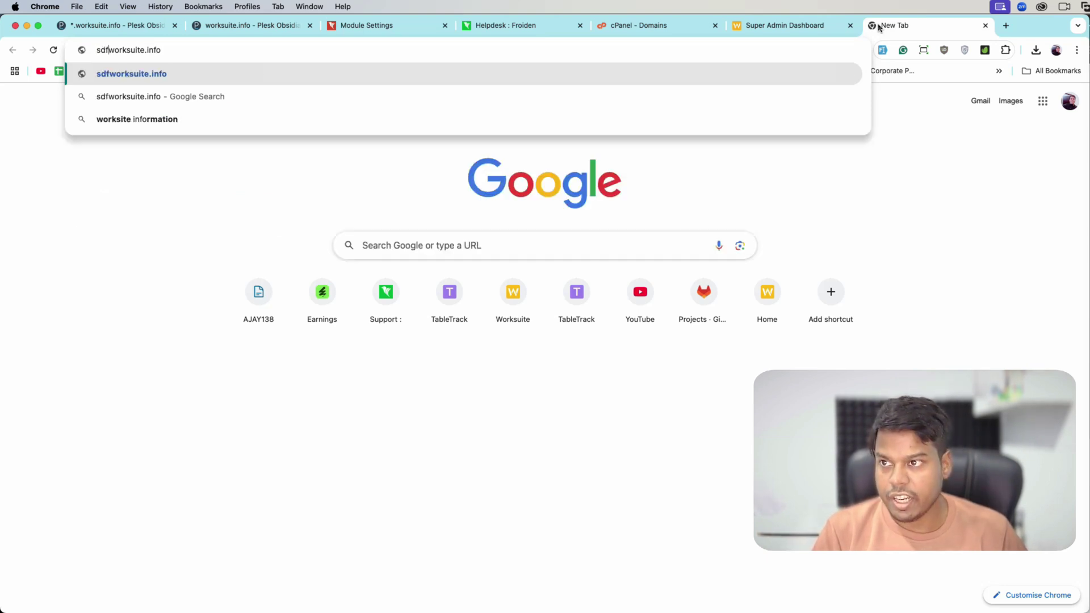
key("Return")
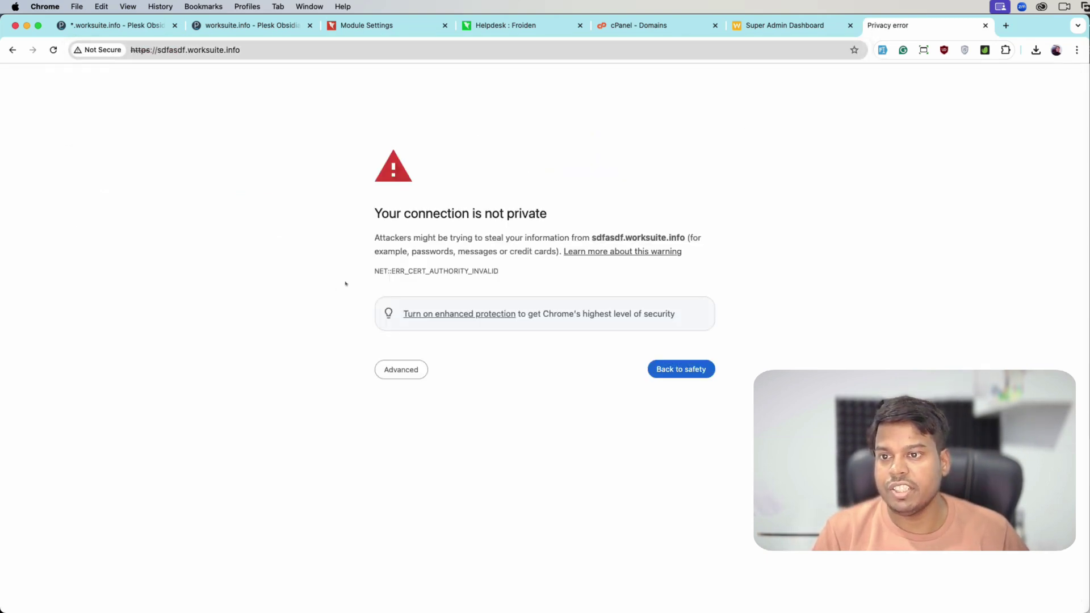
left_click(406, 377)
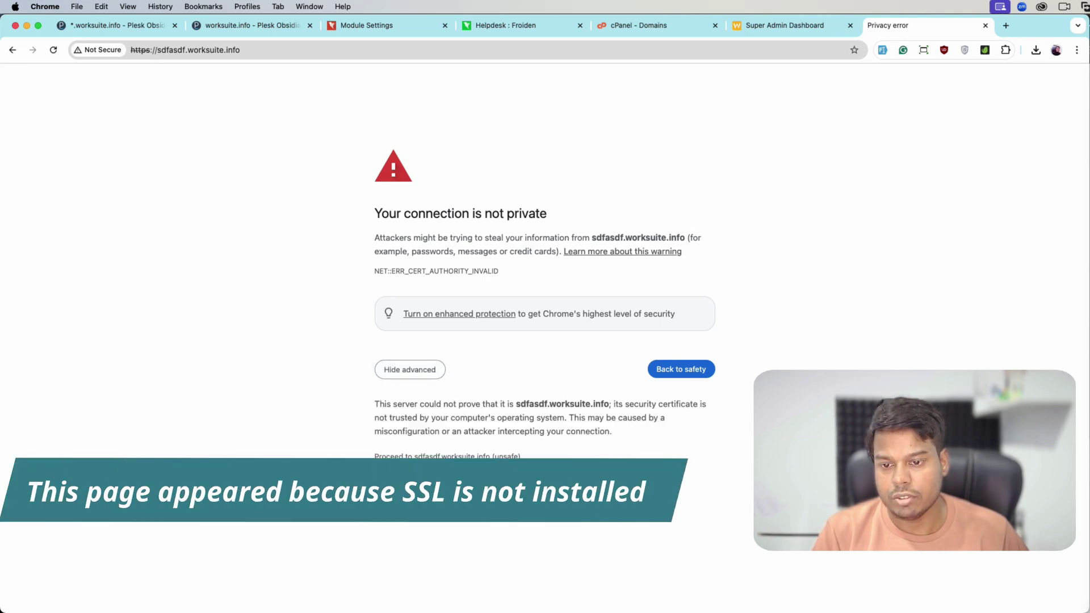
left_click(447, 456)
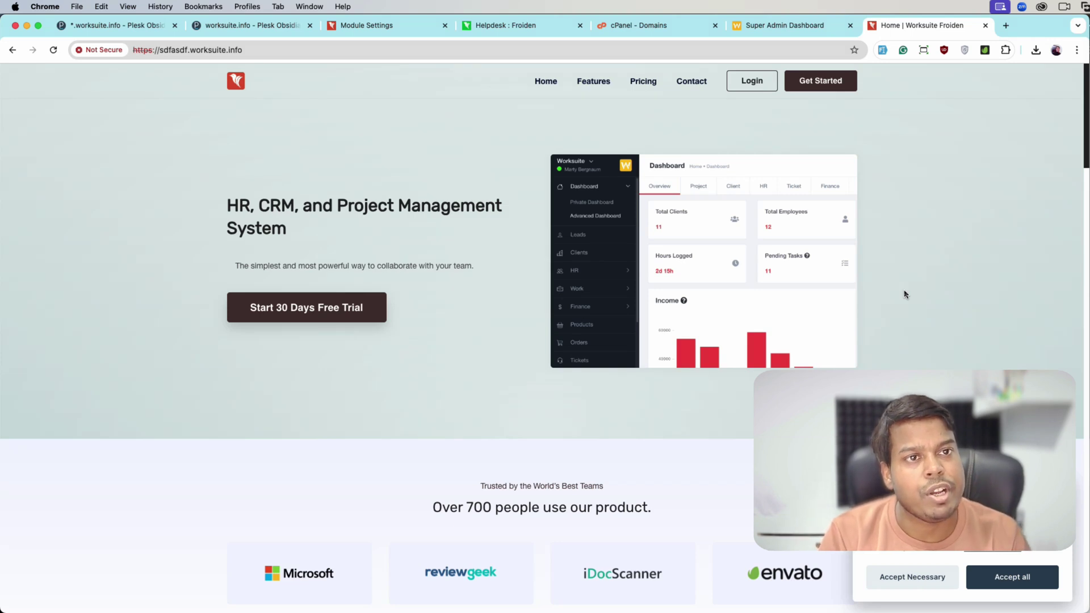
- Load app.worksuite.info as a second wildcard test, proceed despite the certificate warning, and look over the homepage
double_click(173, 50)
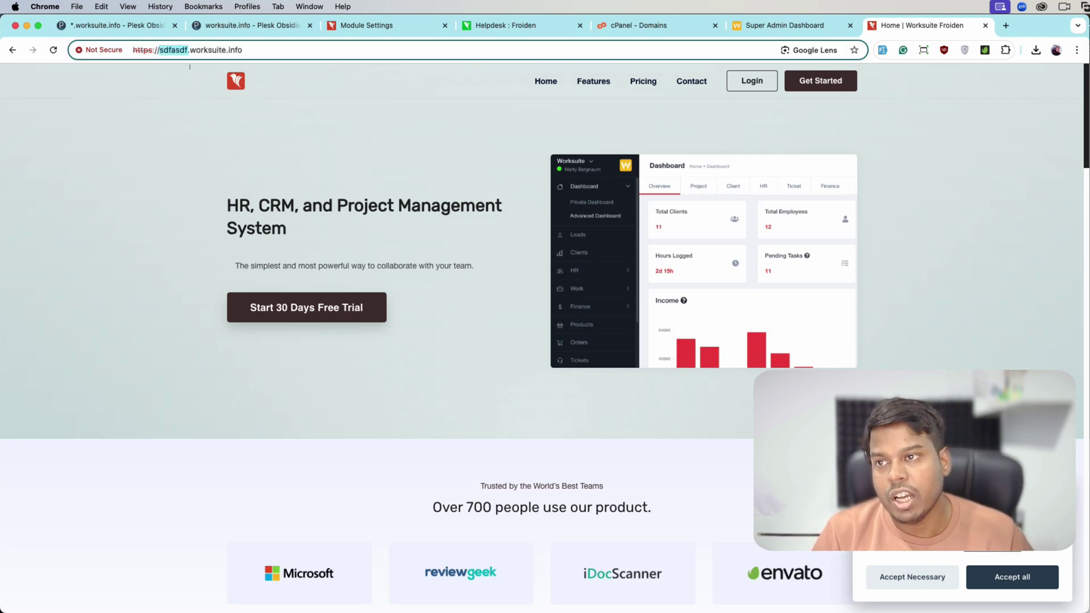
type("app")
key("Return")
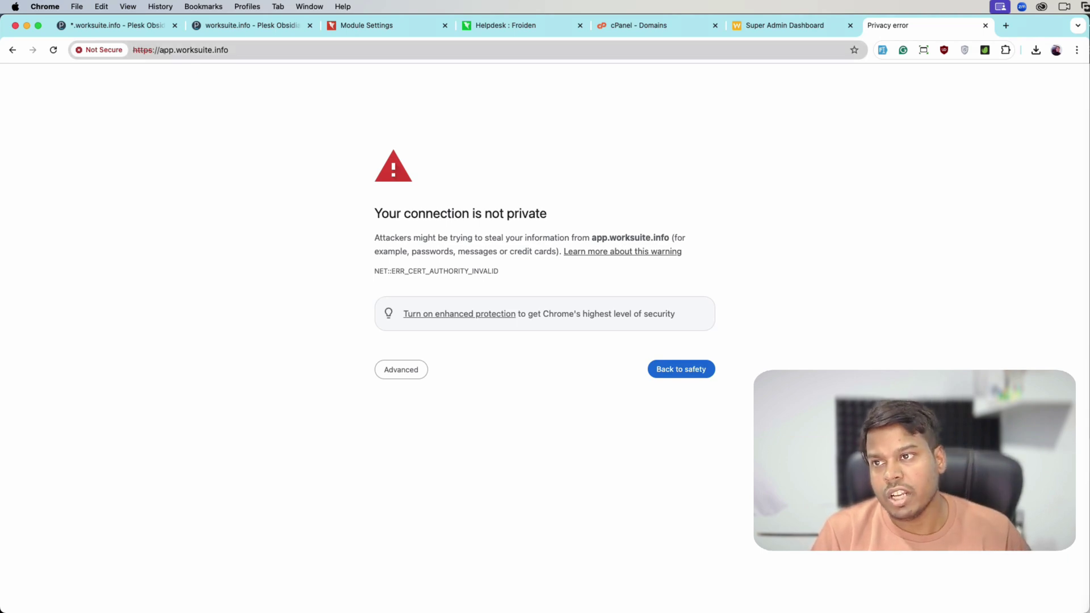
left_click(395, 369)
left_click(424, 457)
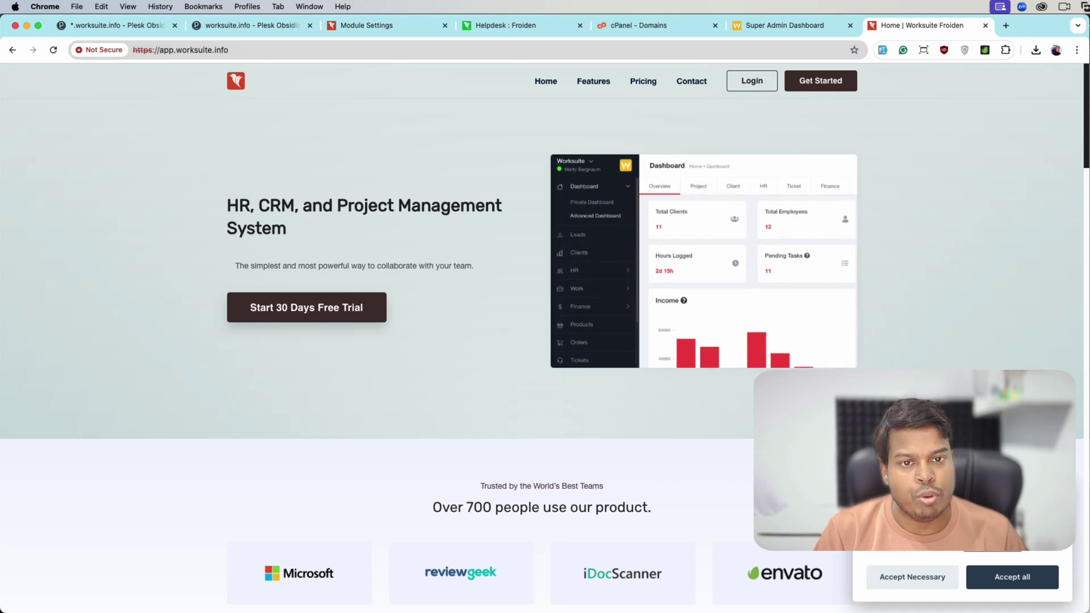
scroll(875, 364, "down", 10)
scroll(876, 363, "up", 10)
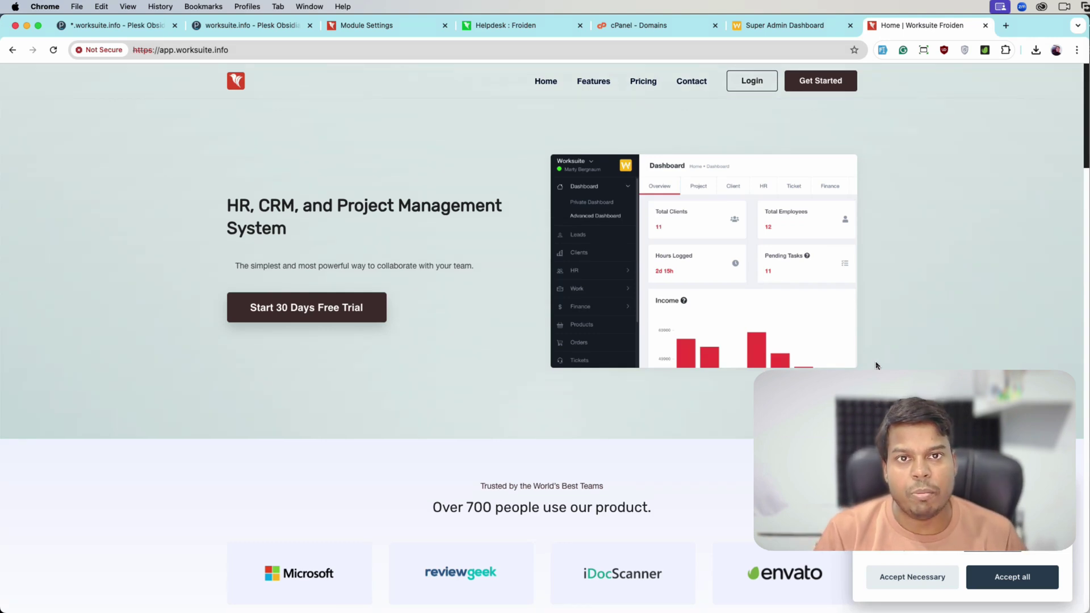
left_click(136, 26)
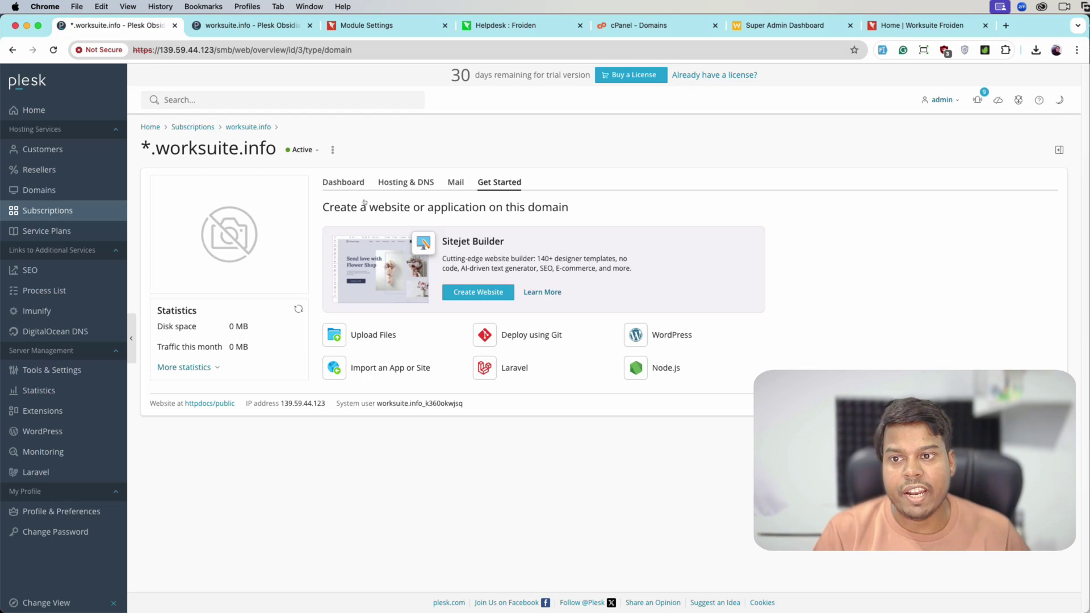
left_click(908, 25)
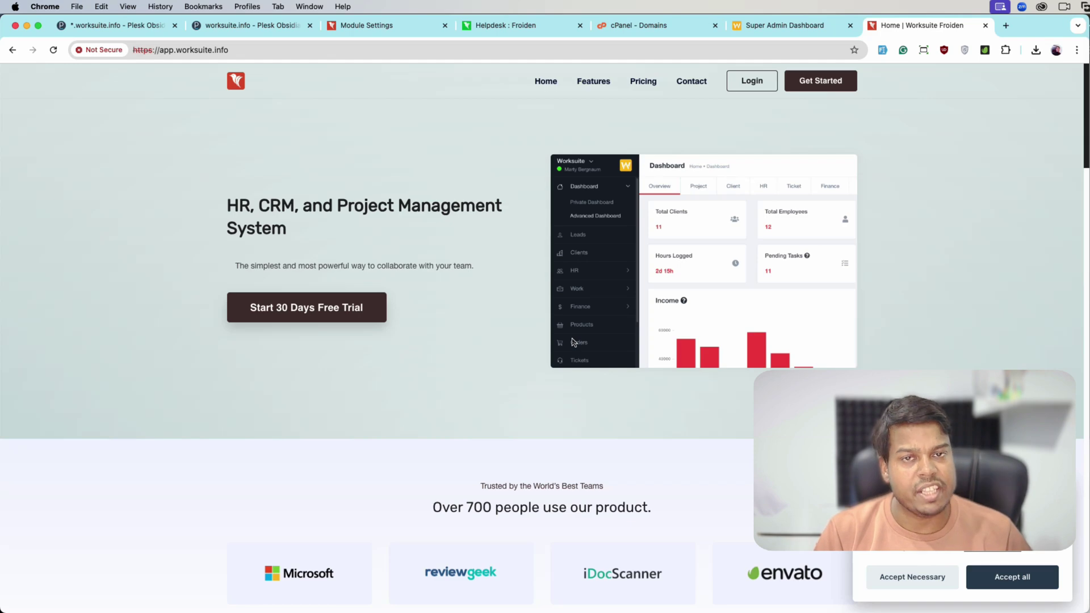
- Test the wildcard again by loading appq23213.worksuite.info in a new browser tab, proceeding past the certificate warning and accepting all cookies
left_click(150, 26)
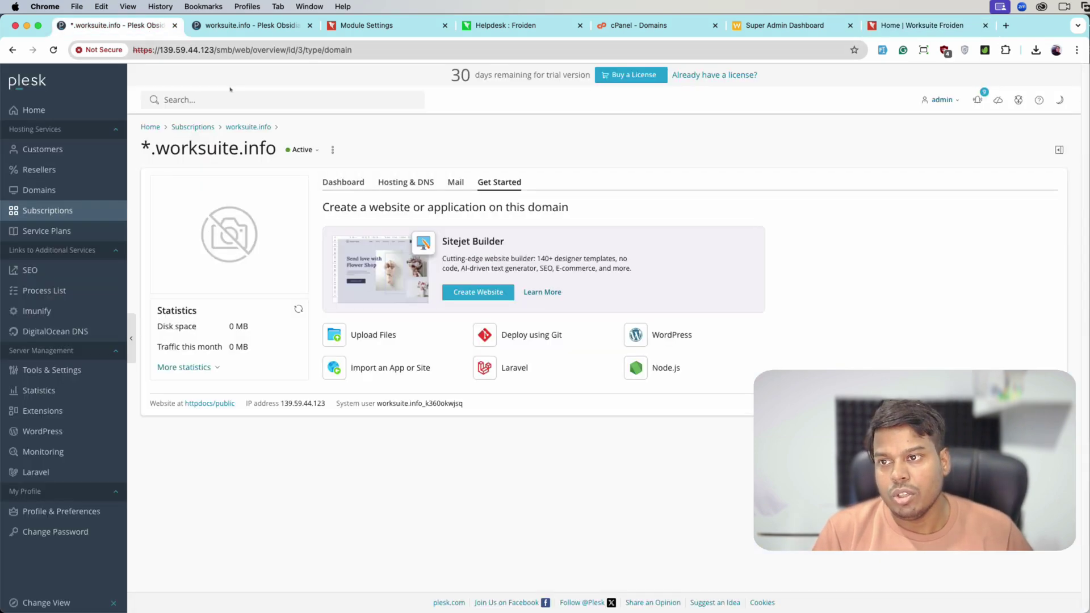
left_click(921, 27)
key("super+l")
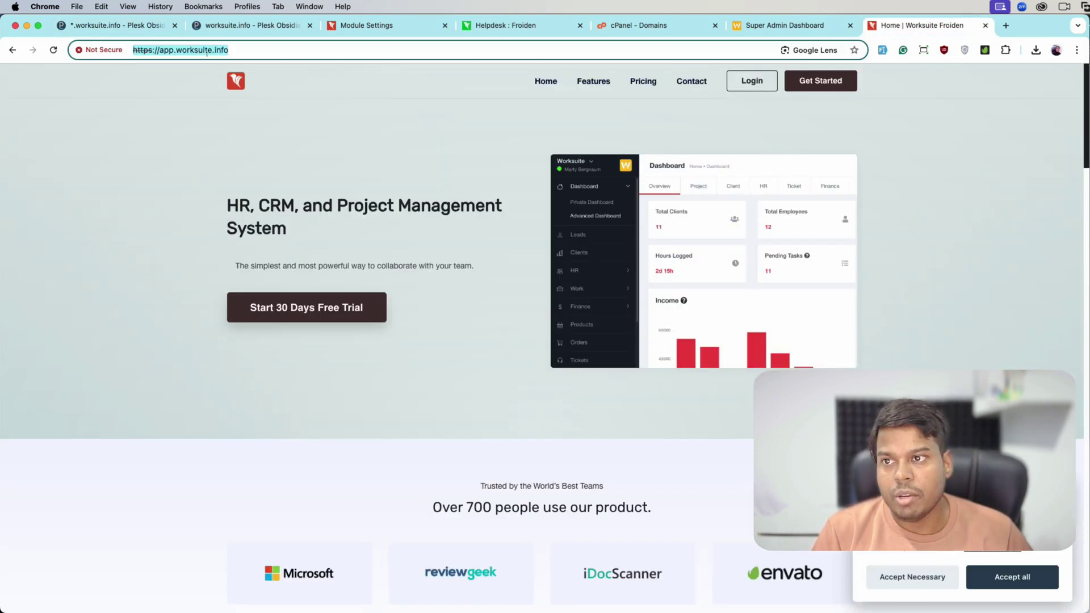
key("super+c")
left_click(1006, 26)
key("super+v")
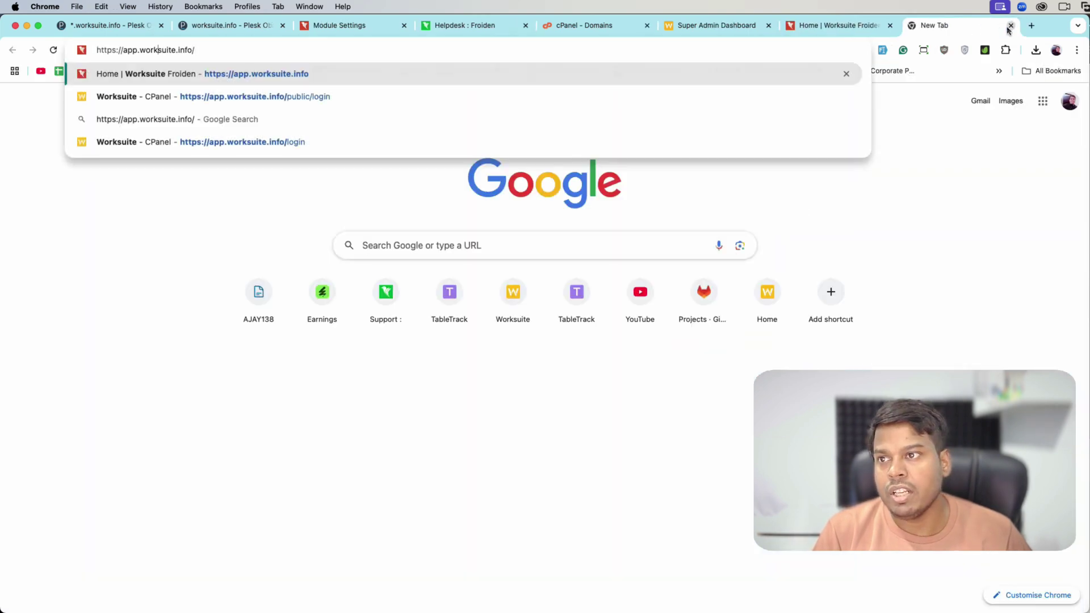
type("q23213")
key("Return")
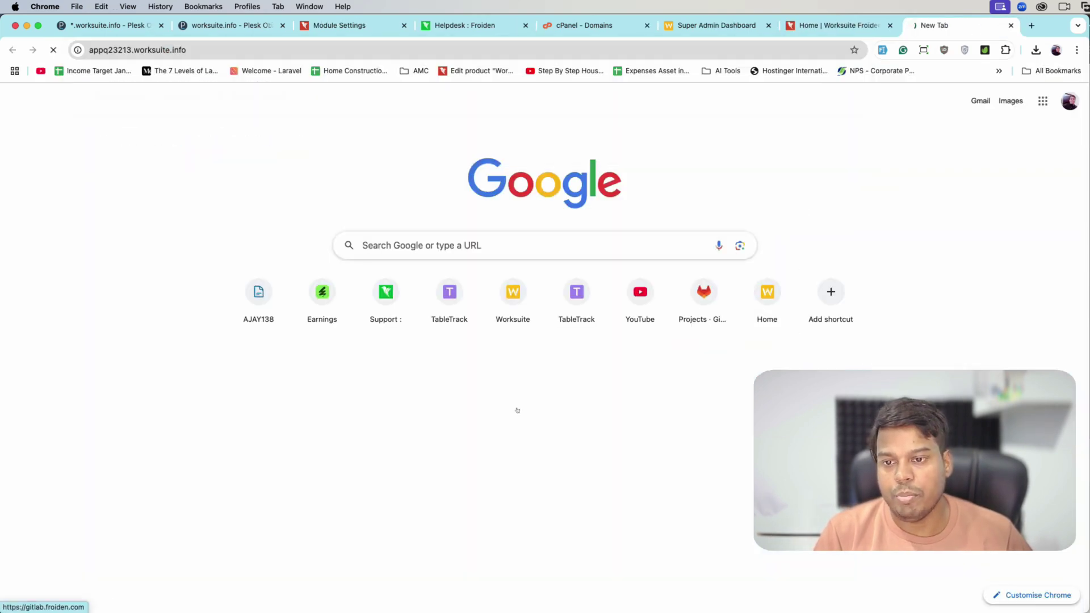
left_click(417, 370)
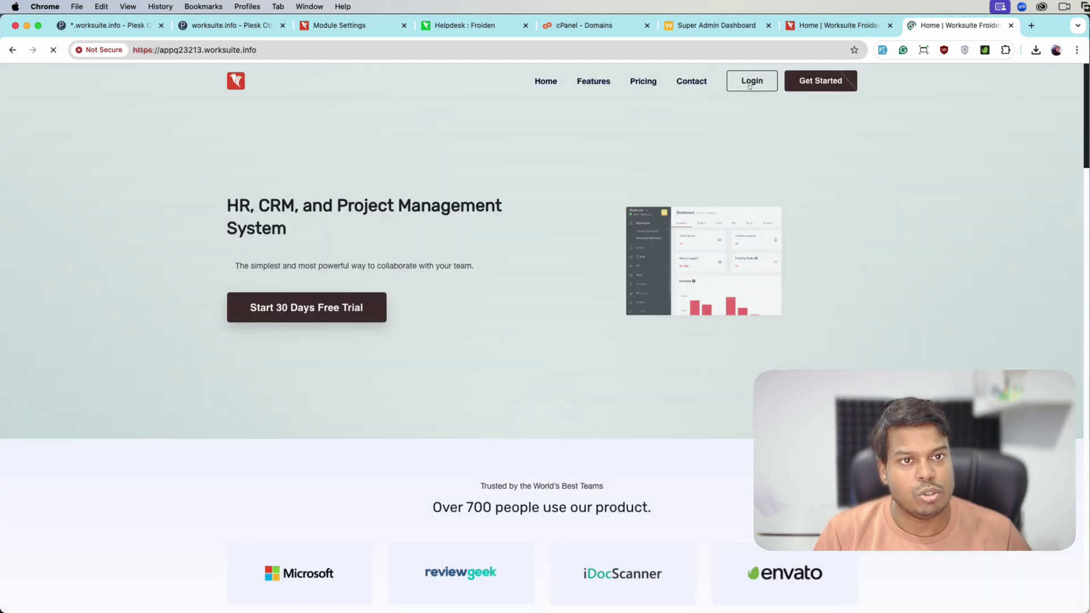
left_click(1012, 576)
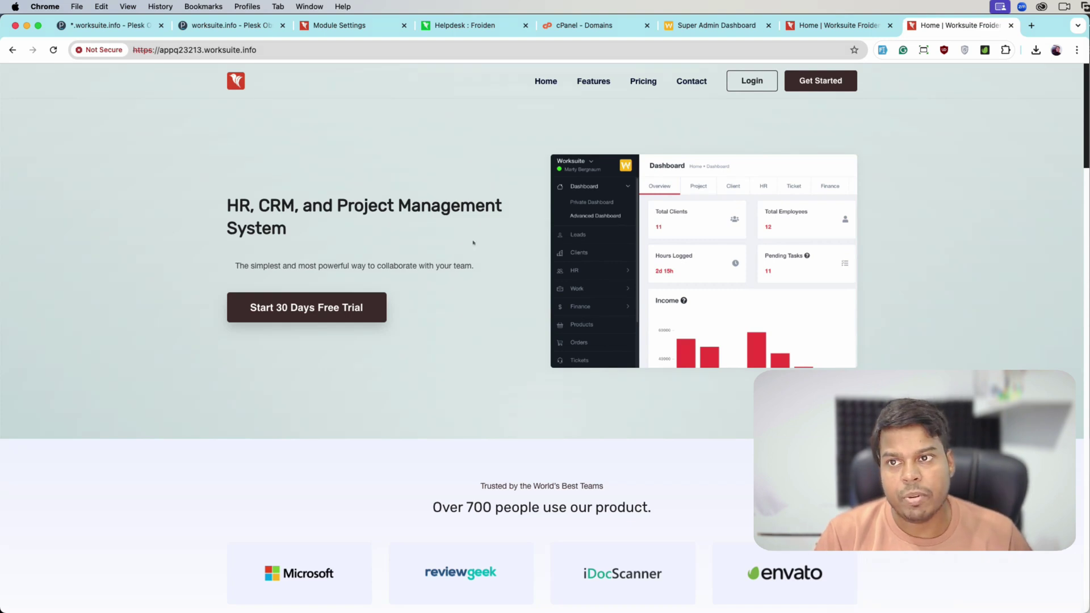
- Install the Subdomain module in Worksuite from codecanyon-qFFkGNpp-subdomain-module-for-worksuite-saas.zip and switch its status on
left_click(347, 26)
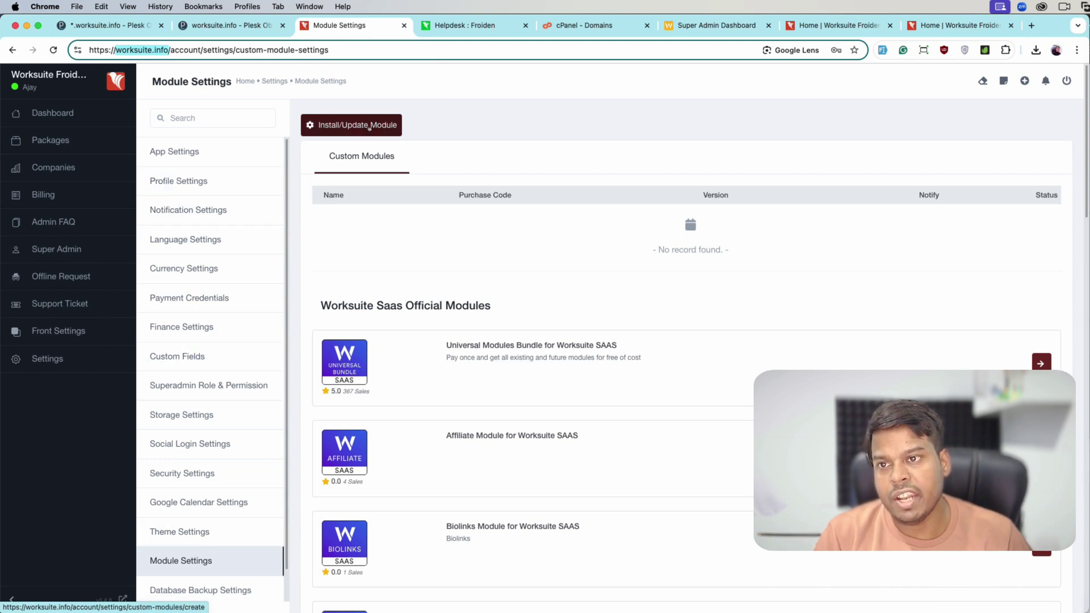
left_click(369, 126)
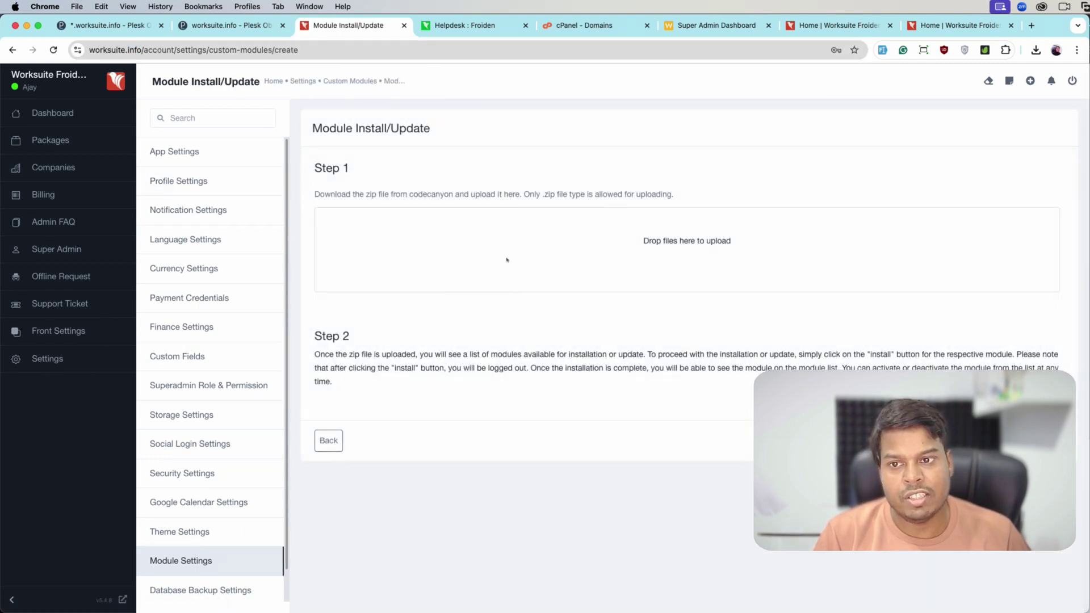
left_click(507, 259)
left_click(177, 194)
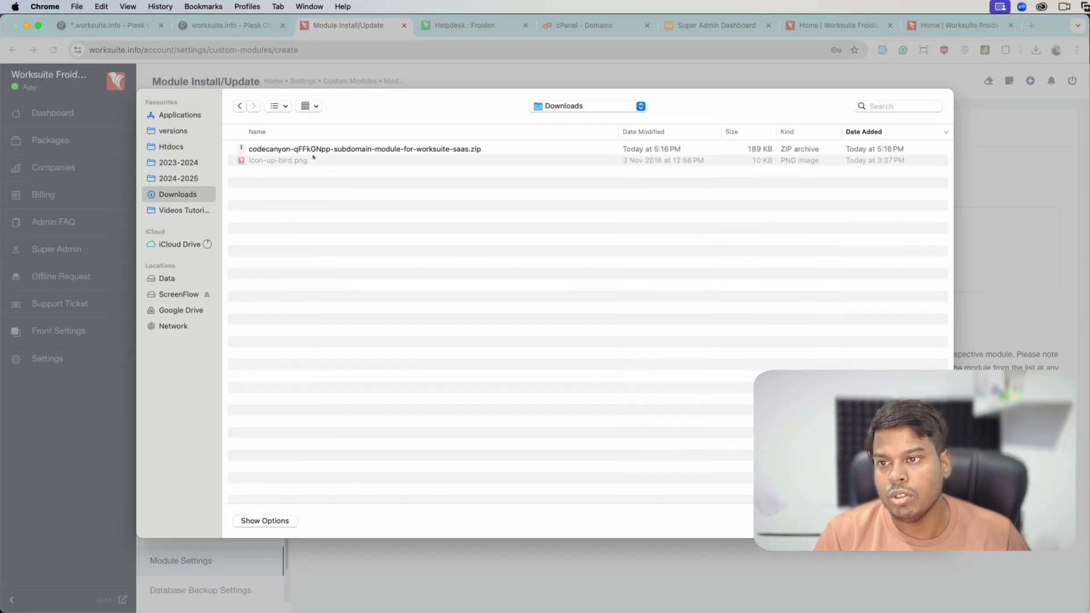
double_click(313, 153)
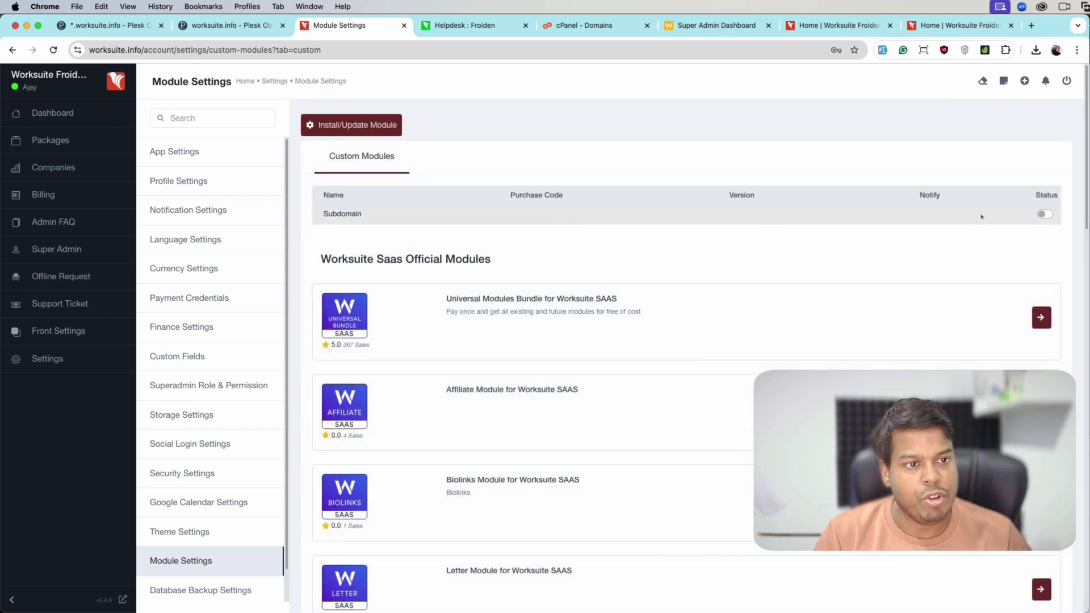
left_click(1044, 214)
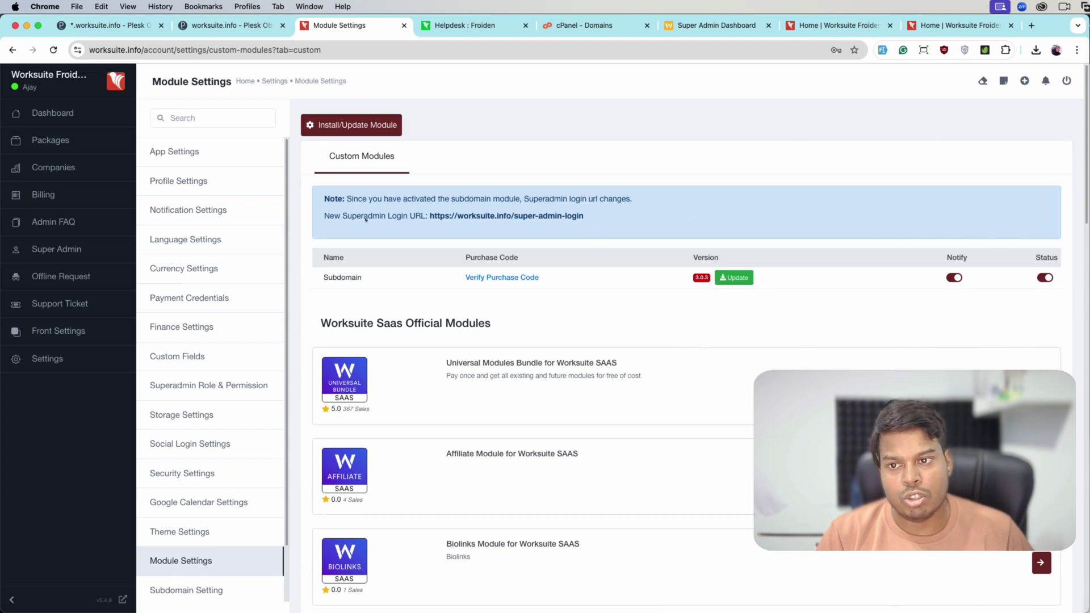
- Read the note about the new superadmin login URL in the custom module settings
left_click_drag(322, 216, 584, 218)
left_click(602, 213)
left_click(574, 227)
left_click(525, 226)
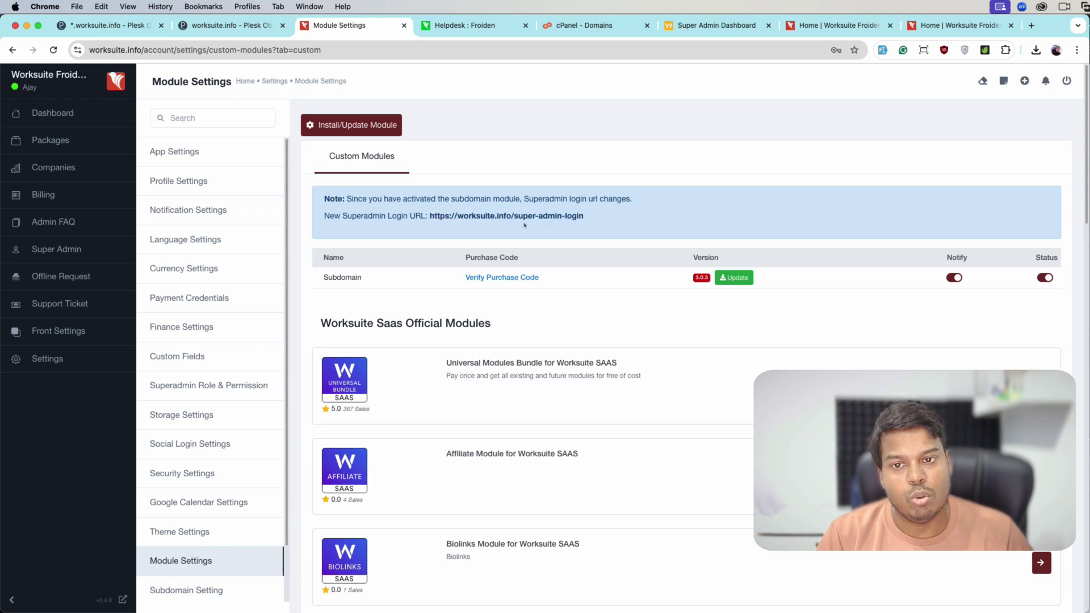
left_click_drag(514, 216, 542, 218)
left_click(579, 218)
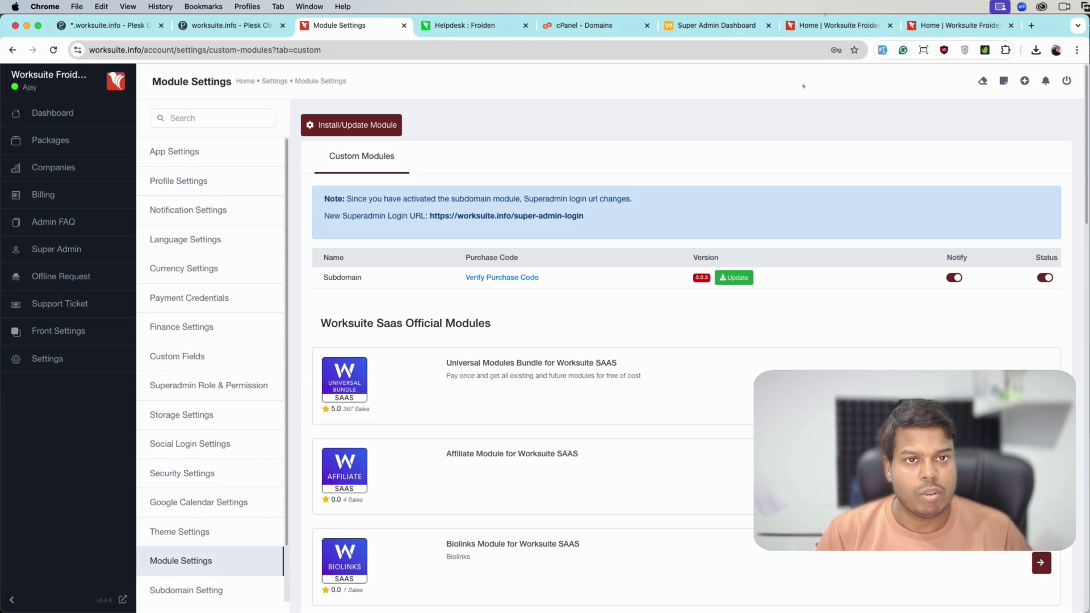
- Check how app.worksuite.info and appq23213.worksuite.info respond with the Subdomain module active, reloading the pages
left_click(822, 20)
left_click(942, 25)
left_click(840, 24)
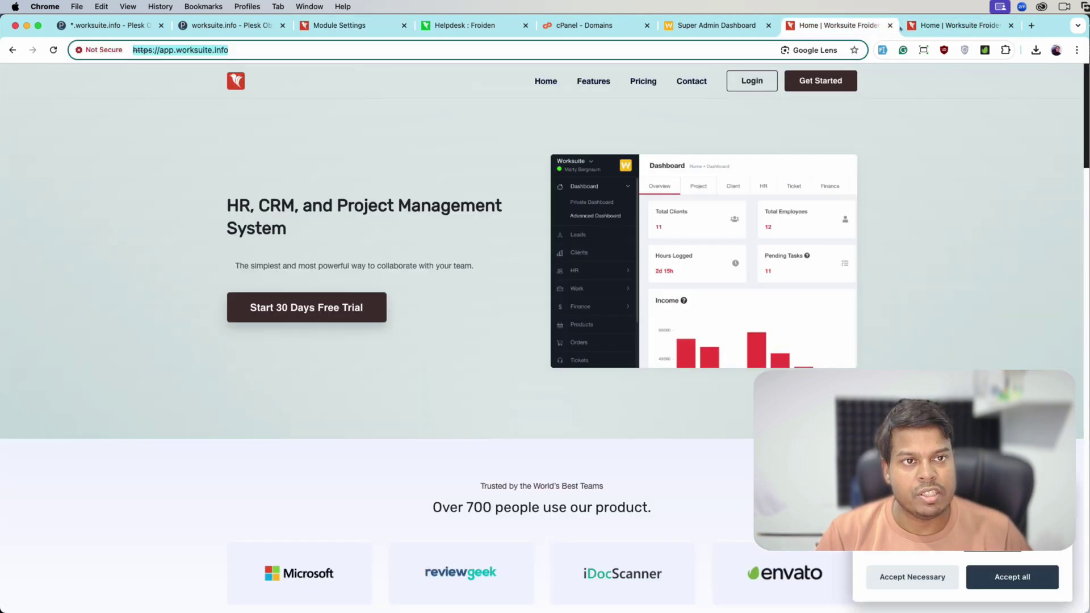
left_click(1012, 576)
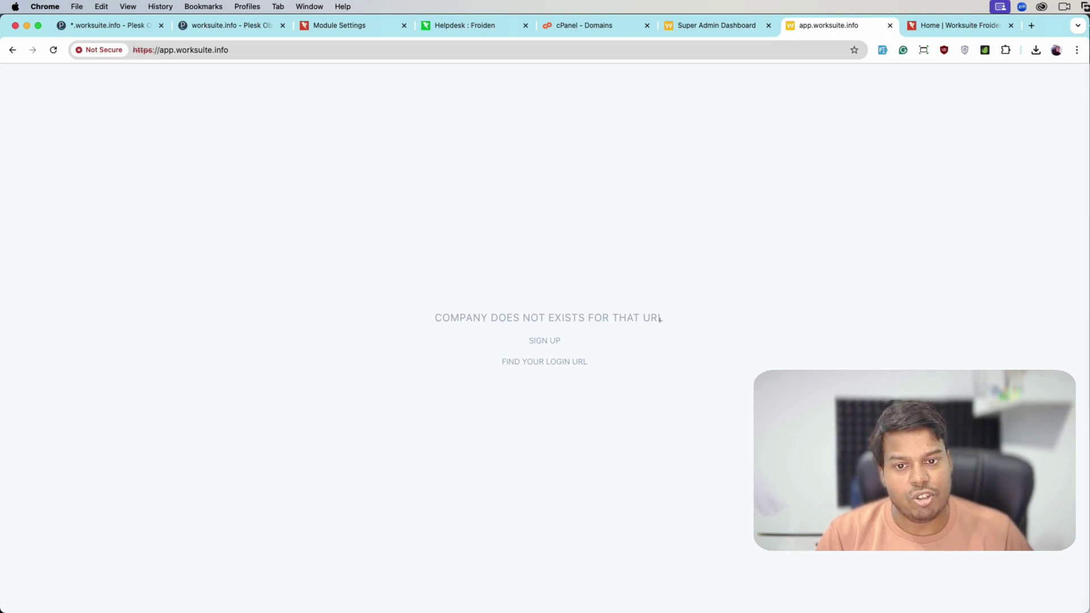
left_click(931, 25)
key("super+r")
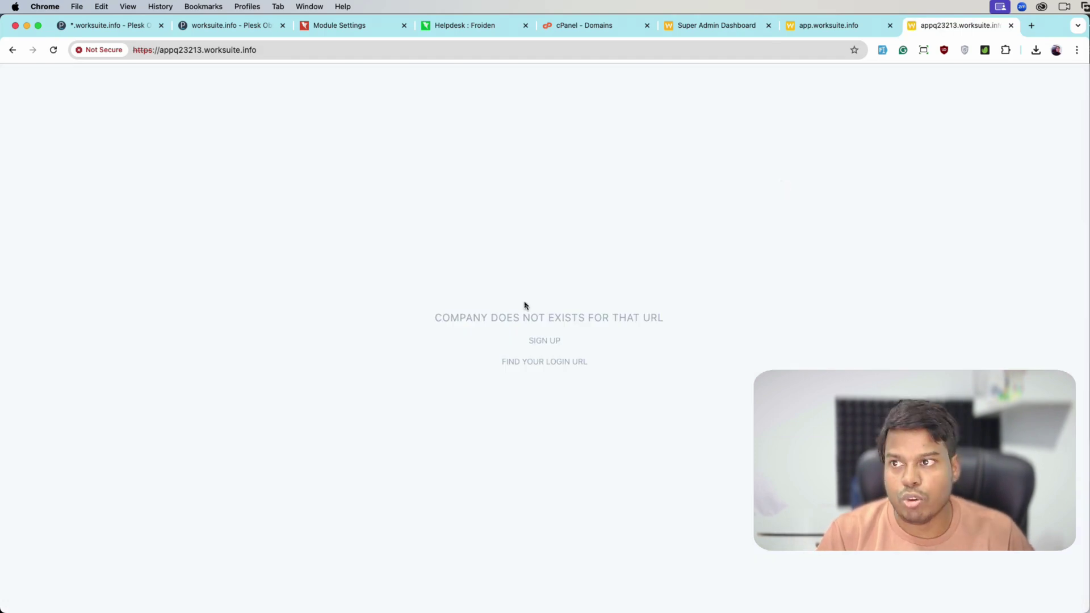
- Review the subdomain assigned to Demo Company in its company details and close the form without changes
left_click(351, 25)
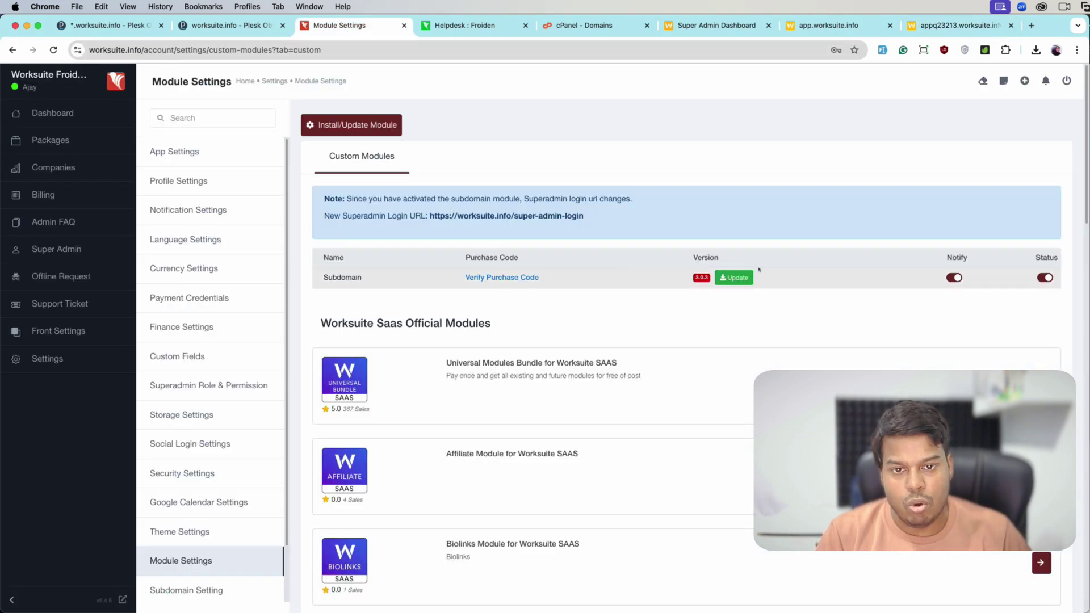
left_click(84, 179)
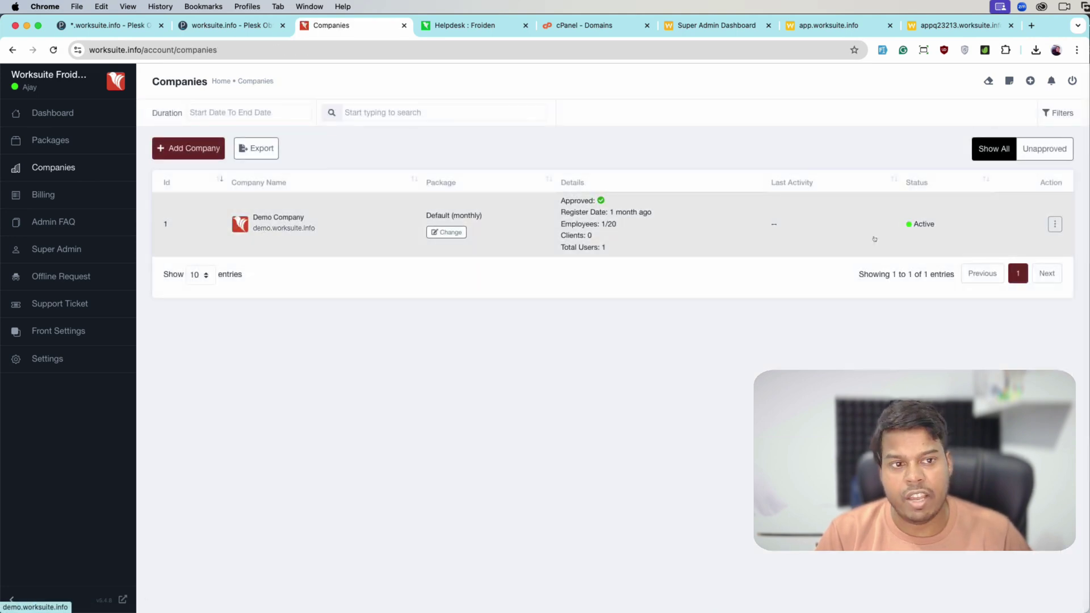
left_click(1055, 224)
left_click(962, 288)
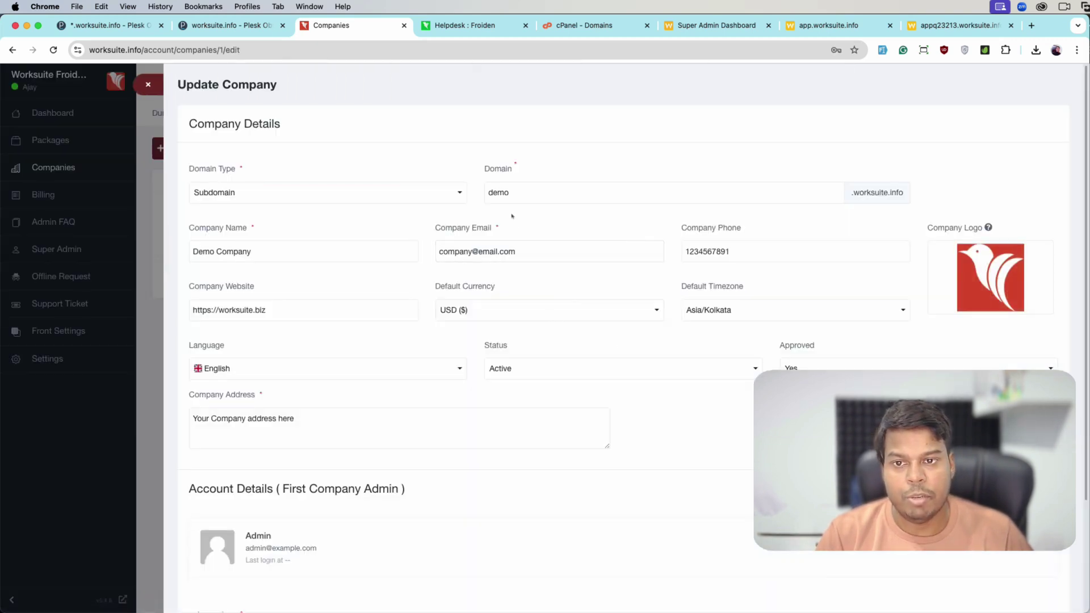
left_click(494, 174)
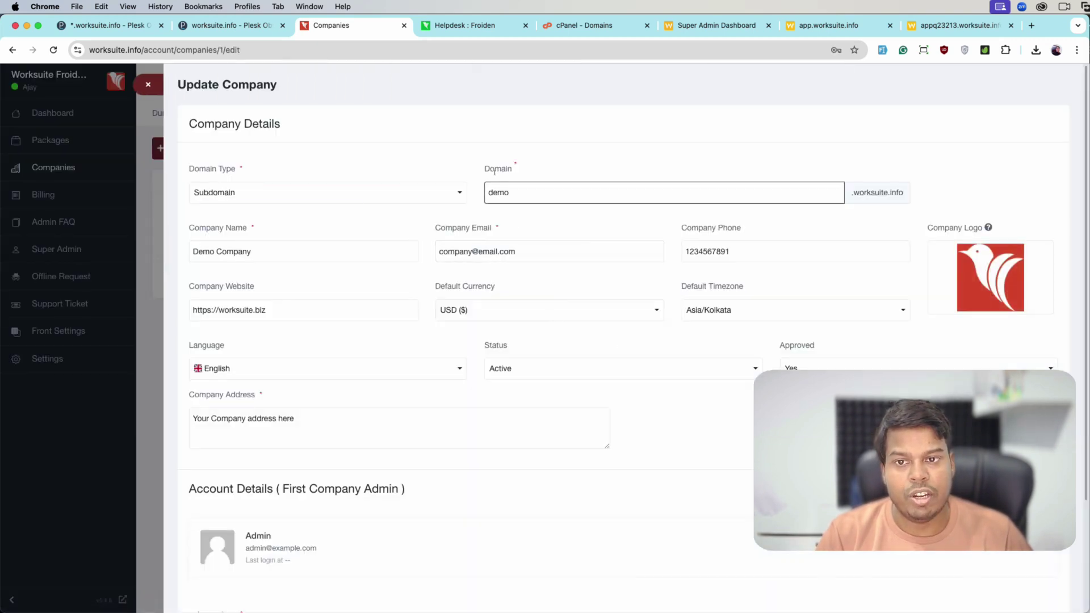
left_click_drag(483, 171, 517, 168)
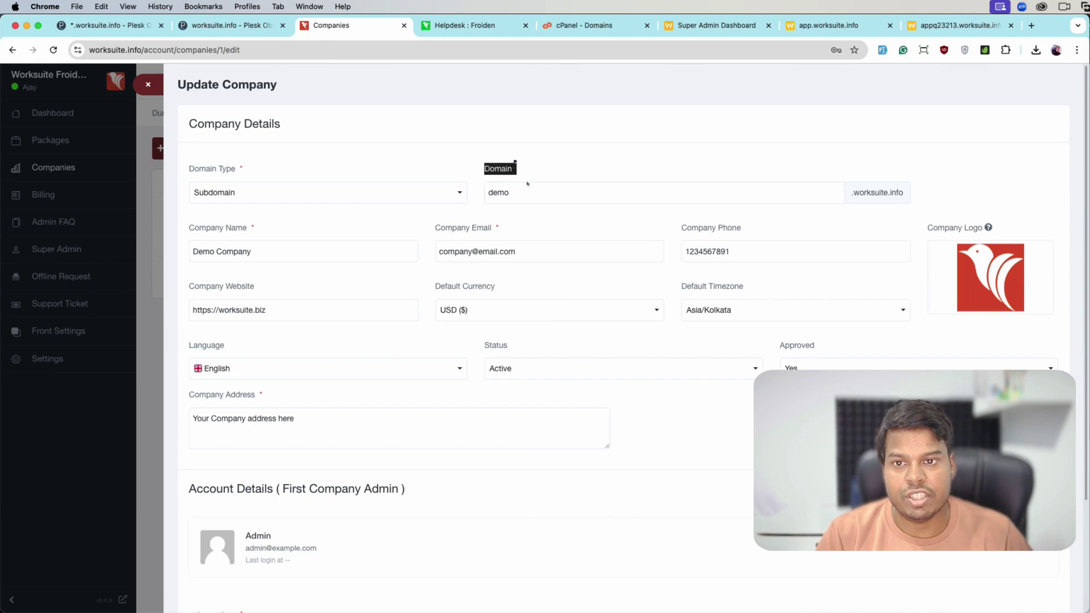
left_click(148, 84)
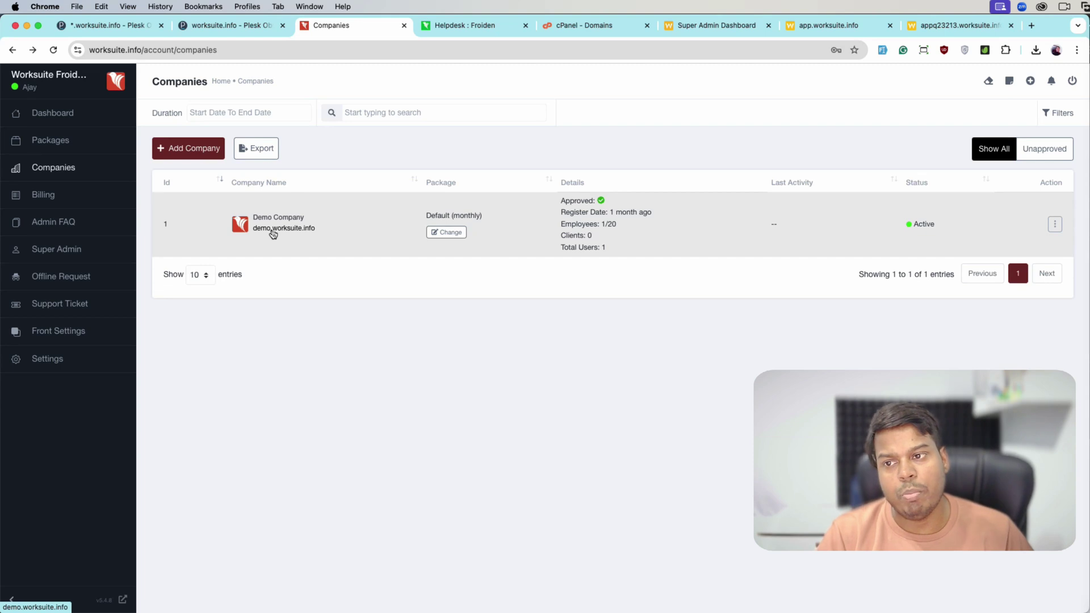
- Open demo.worksuite.info from the company list, dismiss the location request and log in with the company admin's e-mail and password
left_click(273, 230)
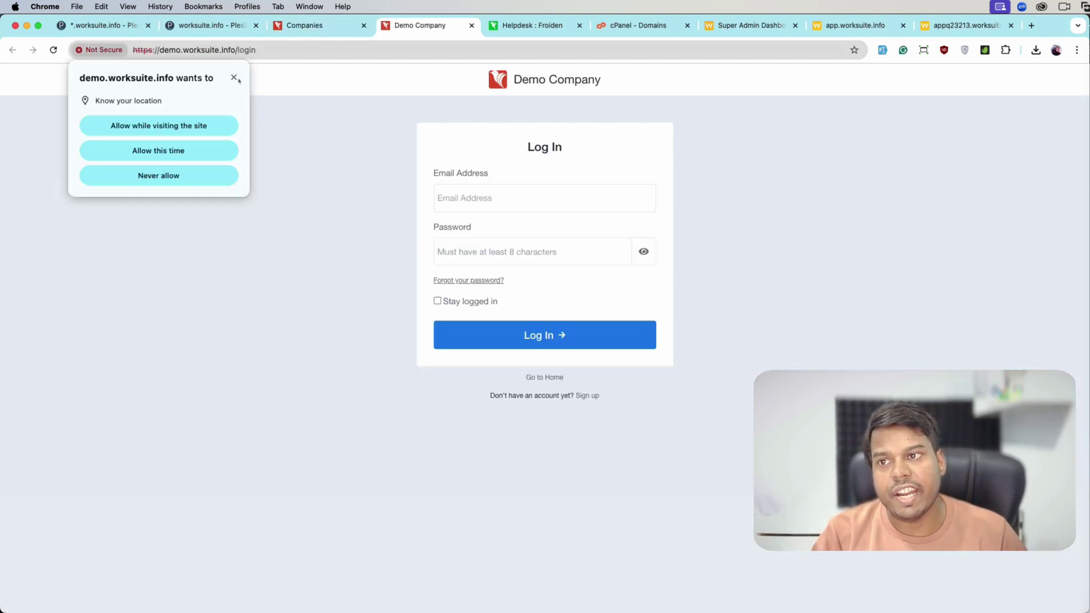
left_click(233, 77)
left_click(572, 207)
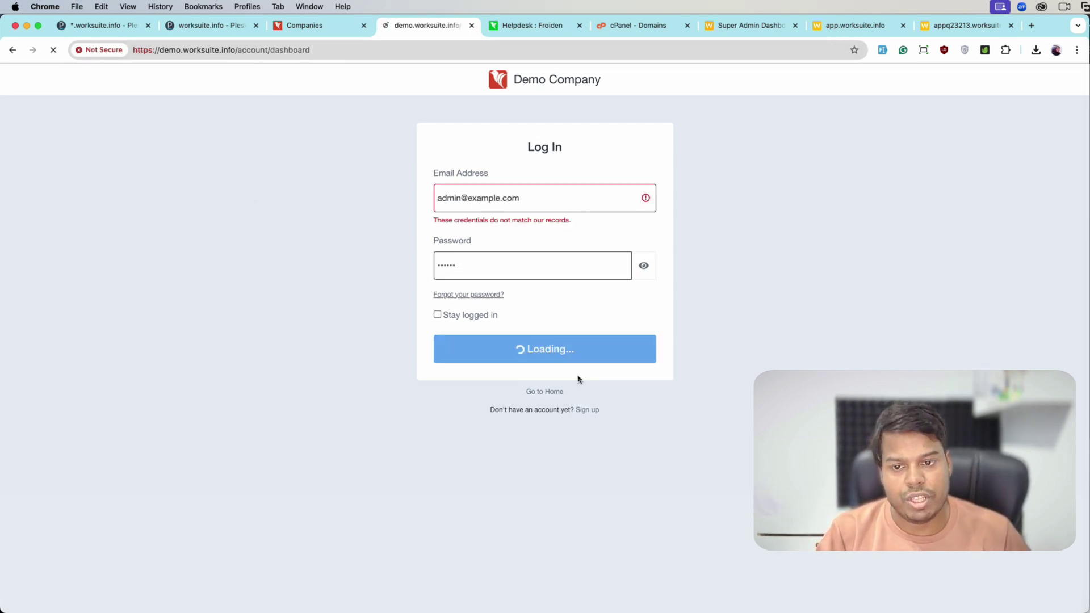
- Find the theme settings in Demo Company's settings by searching for "them" and open them
left_click(47, 454)
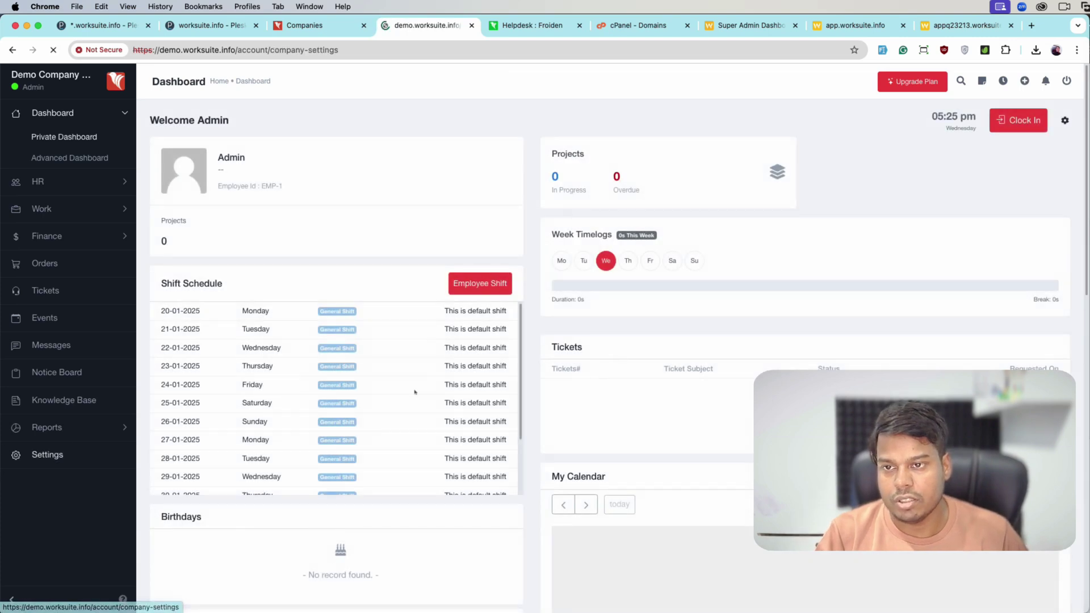
type("them")
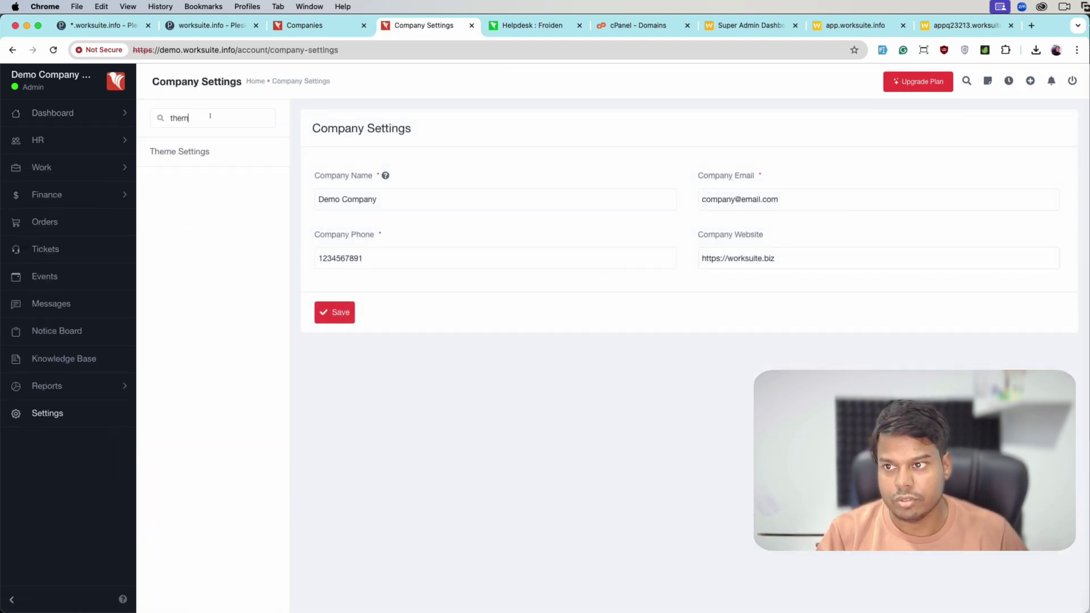
left_click(217, 151)
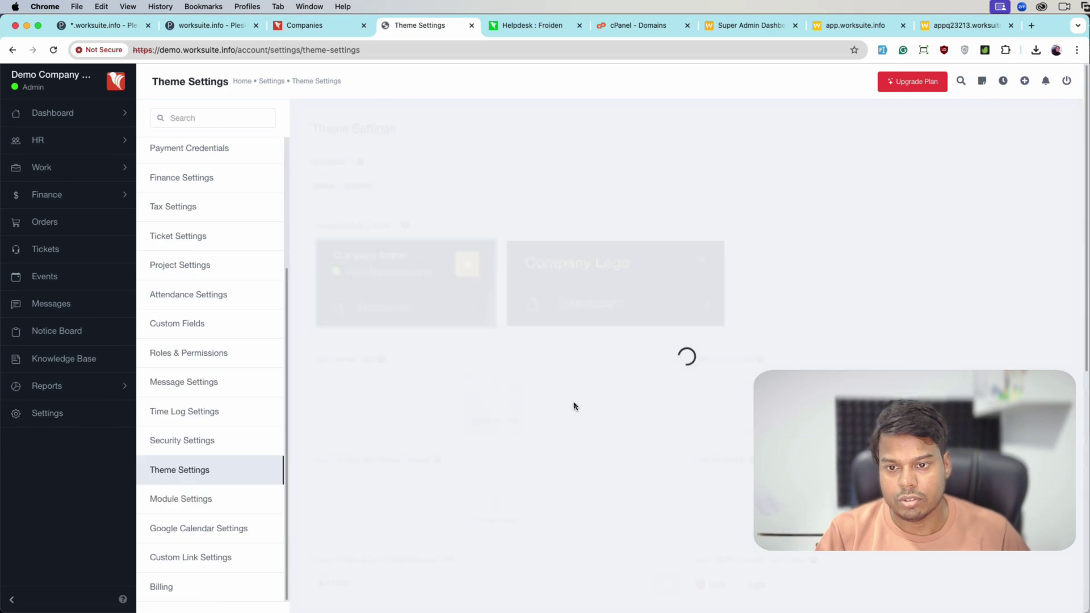
- Replace Demo Company's light mode logo with logo icon.png and crop the image
scroll(574, 406, "down", 3)
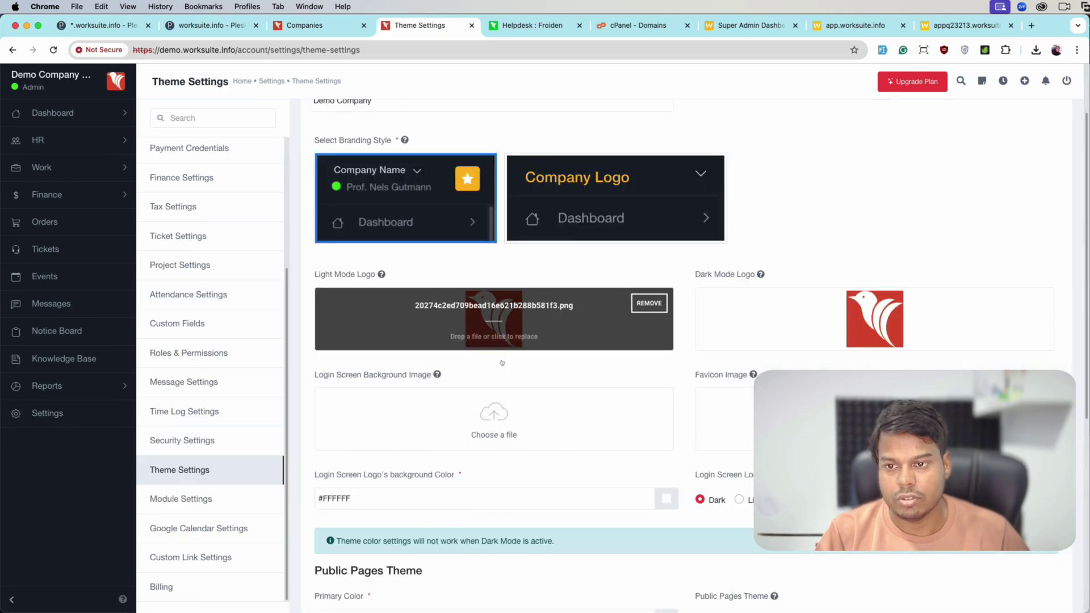
left_click(500, 372)
key("Up")
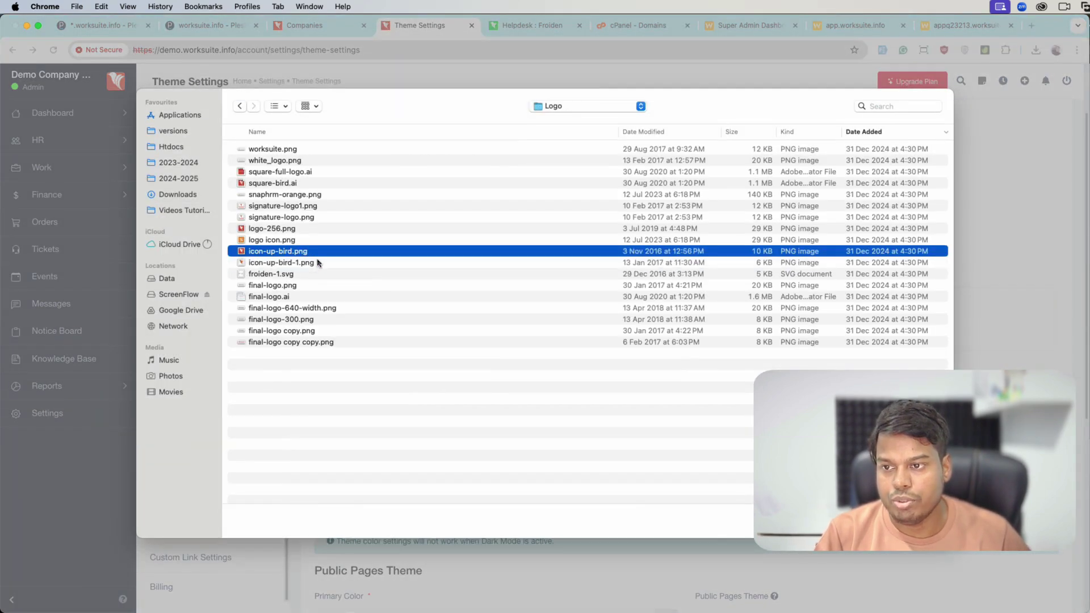
key("Up")
key("Return")
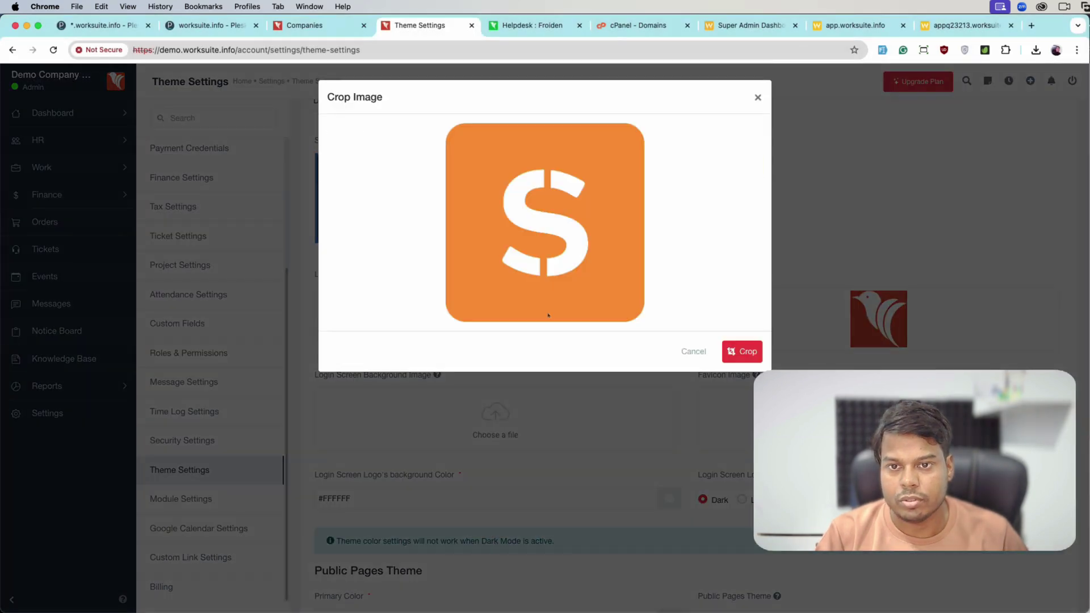
mouse_move(584, 297)
left_mouse_down()
mouse_move(578, 282)
mouse_move(608, 286)
mouse_move(592, 287)
left_mouse_up()
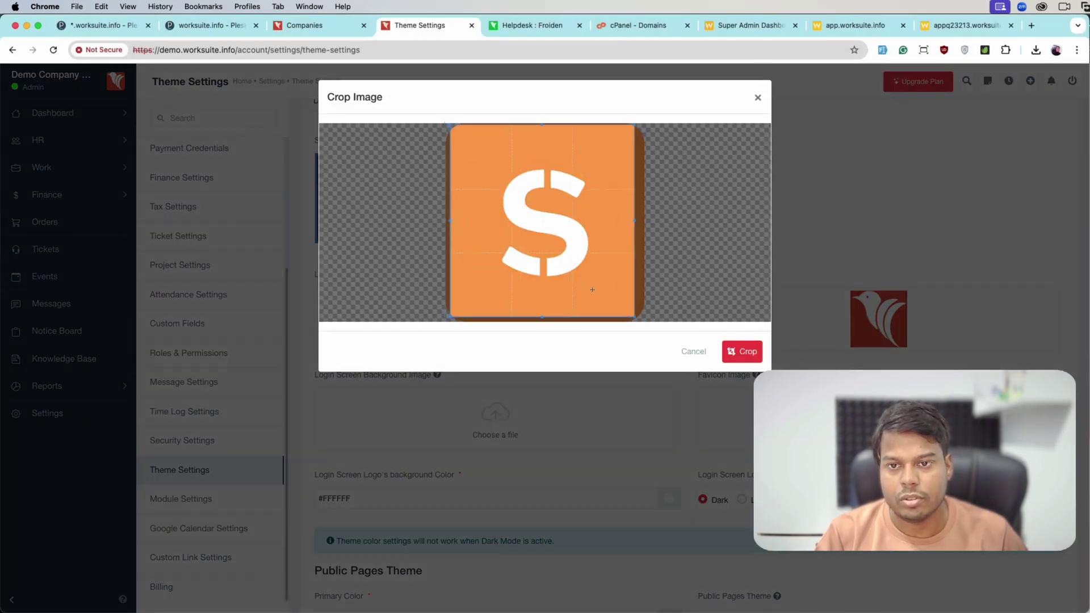
left_click(748, 347)
left_click(472, 347)
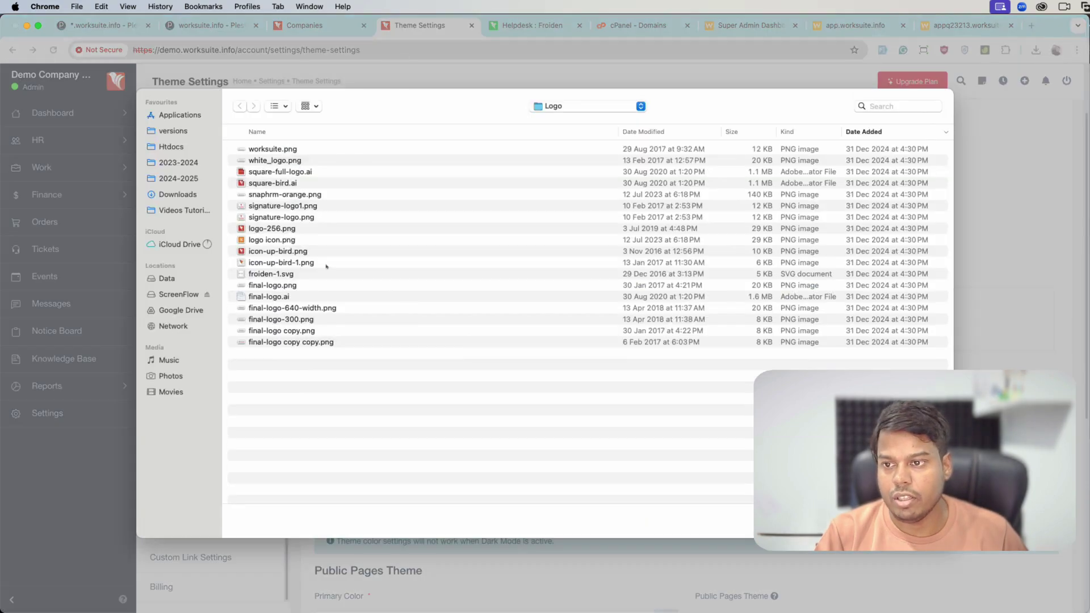
double_click(285, 243)
left_click(747, 349)
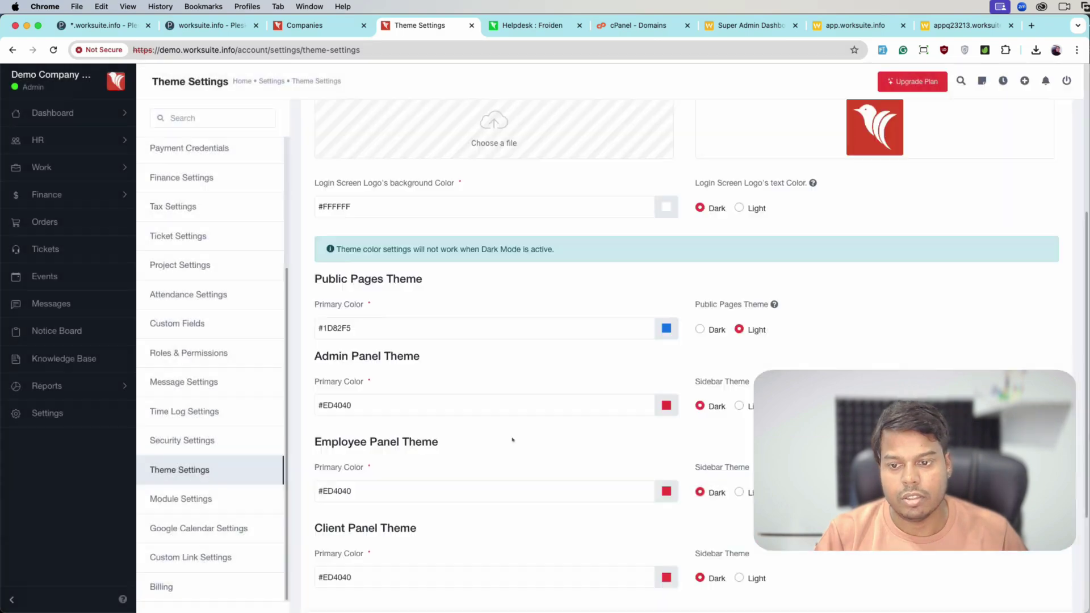
- Save Demo Company's theme settings and log out to check the branding on its login page
scroll(542, 407, "down", 6)
left_click(343, 580)
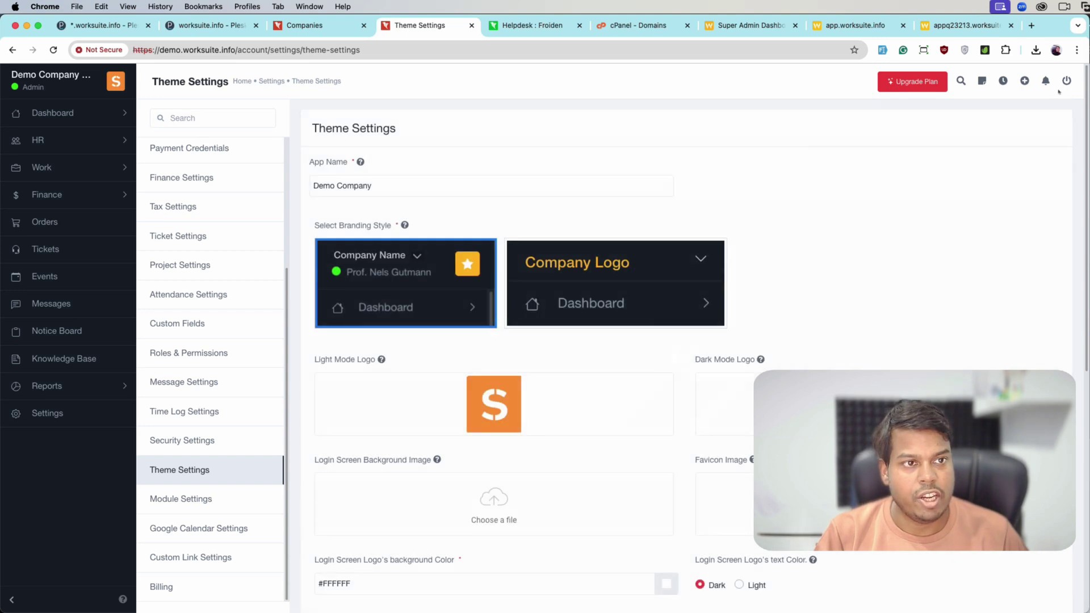
left_click(1066, 81)
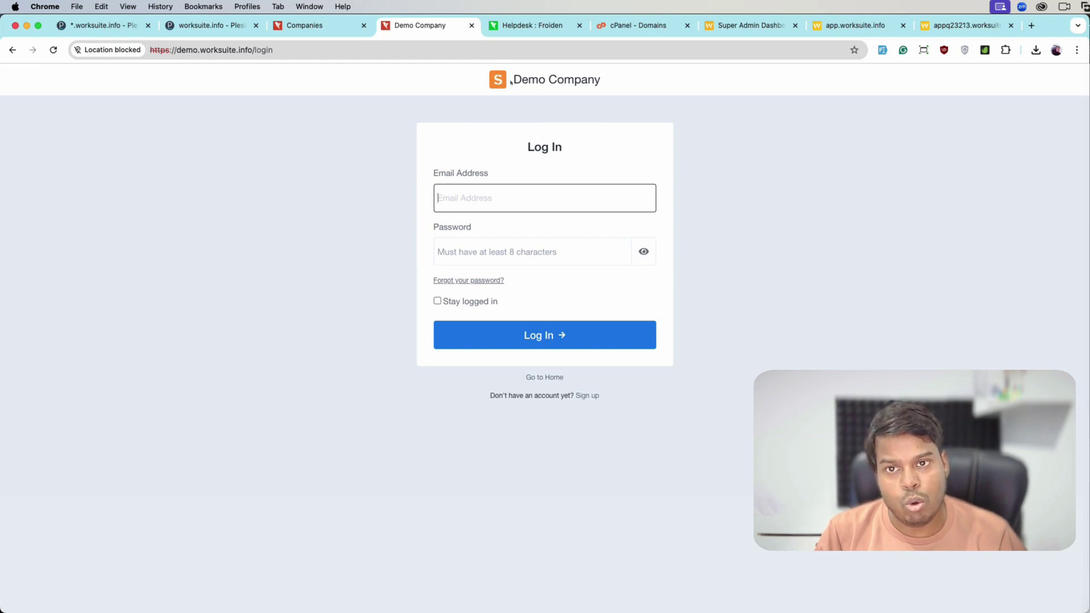
- Check Demo Company's logo in the super admin company list, open the public website and load app.worksuite.info
left_click(318, 24)
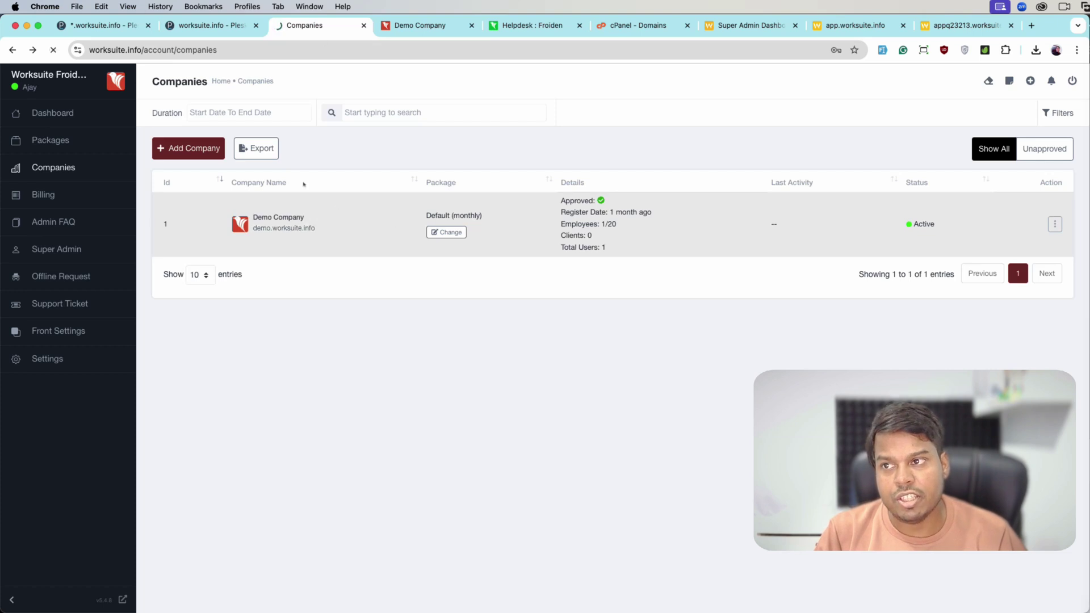
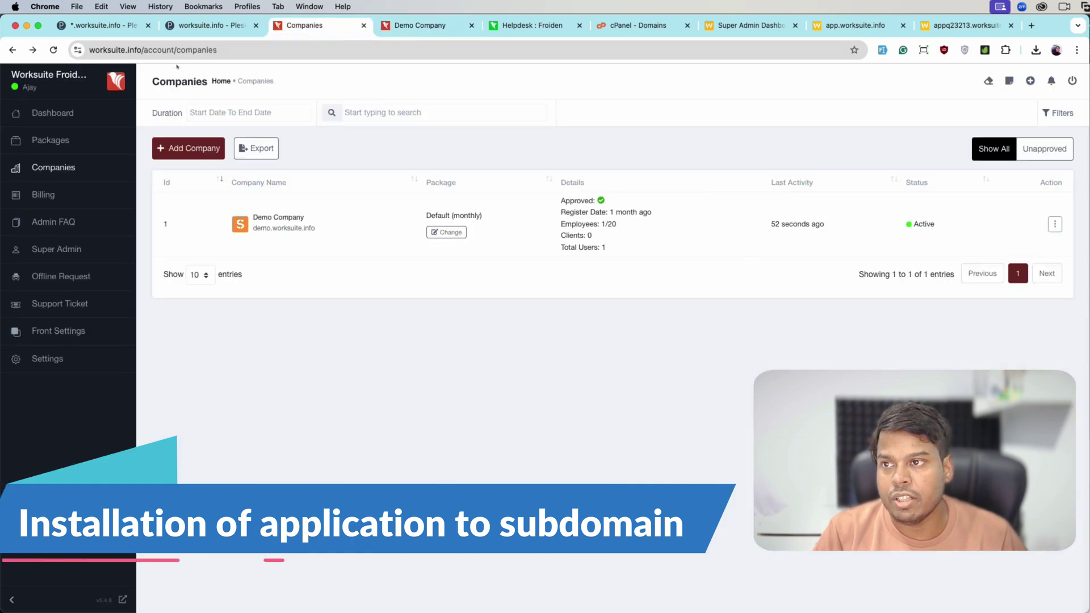
left_click(122, 599)
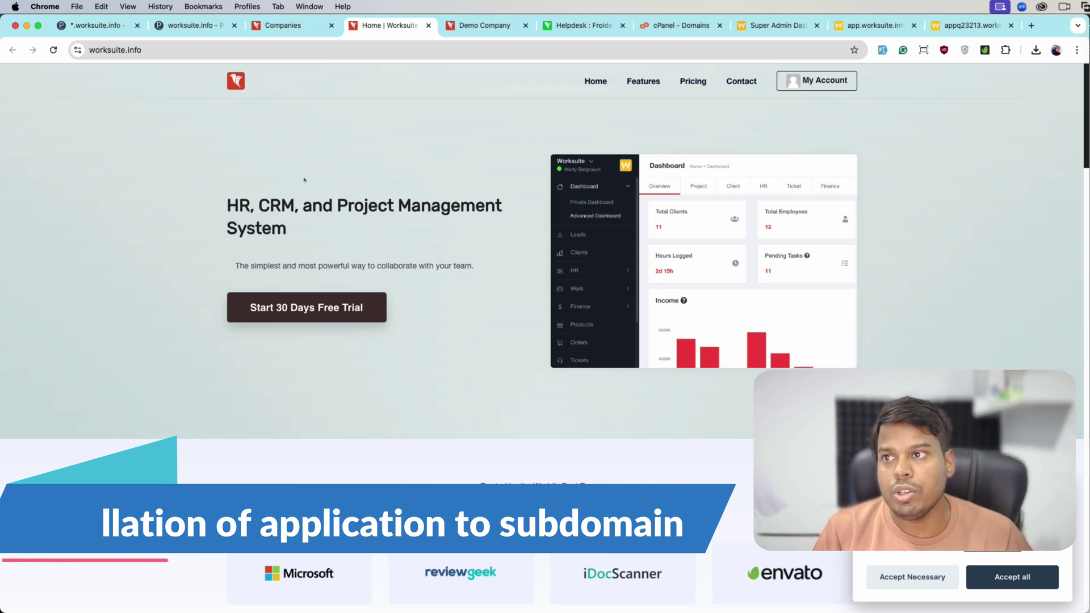
left_click(338, 49)
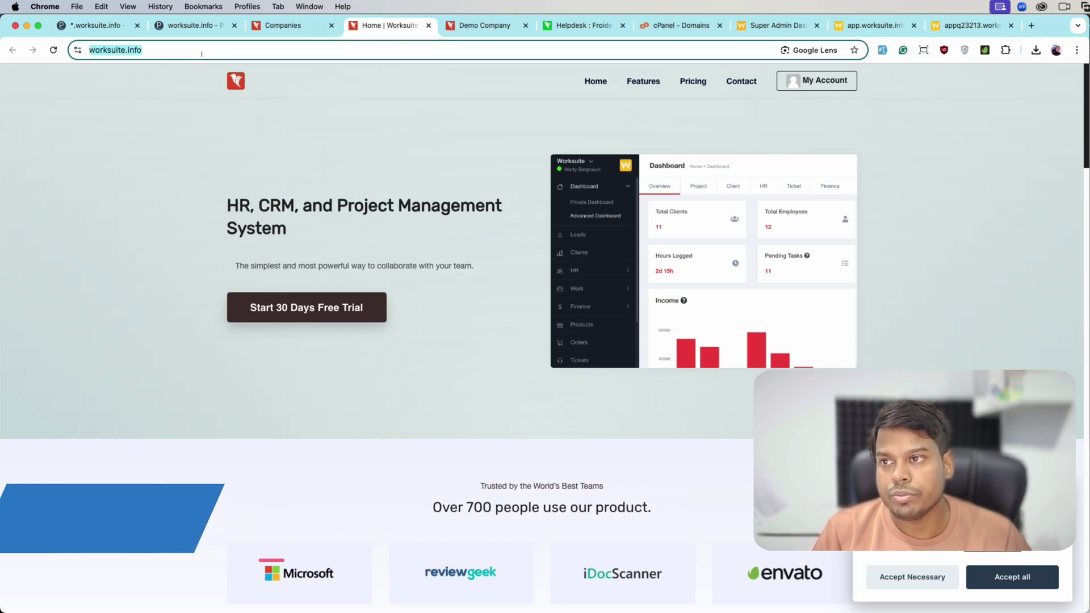
left_click(320, 55)
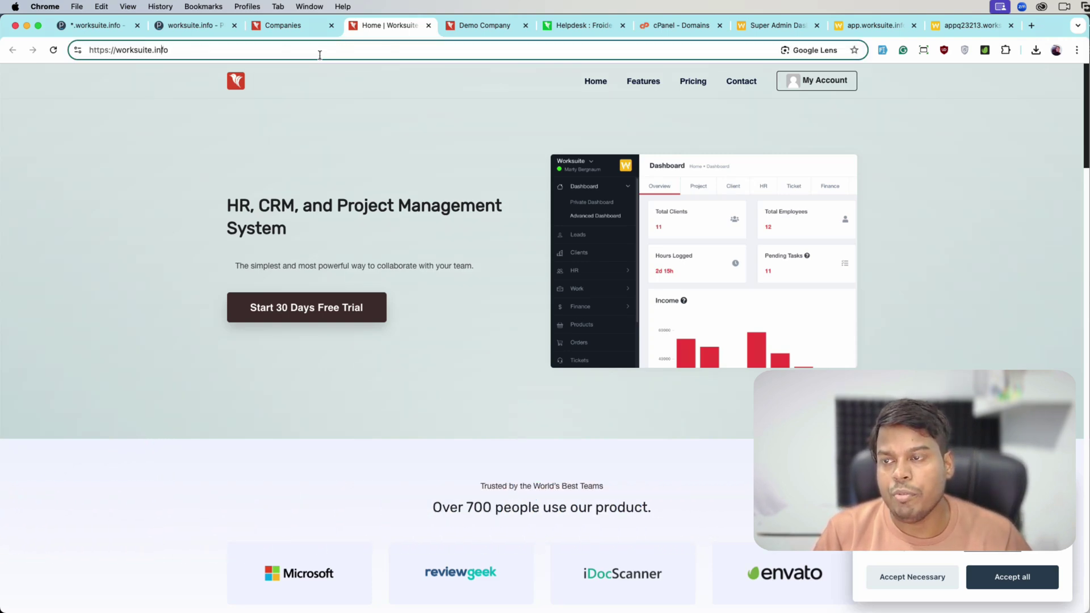
type("app.")
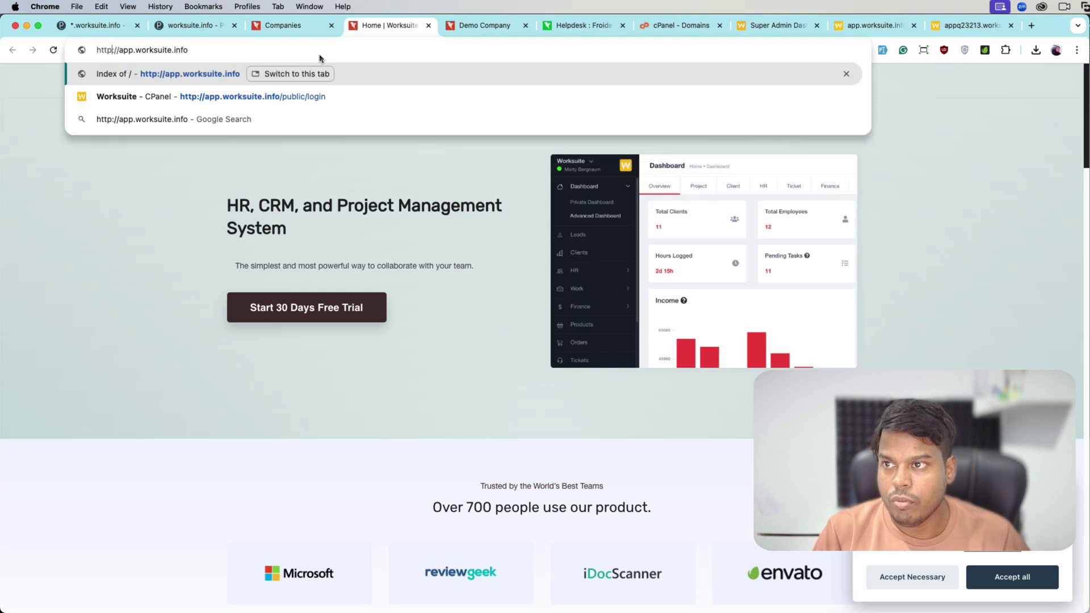
key("Return")
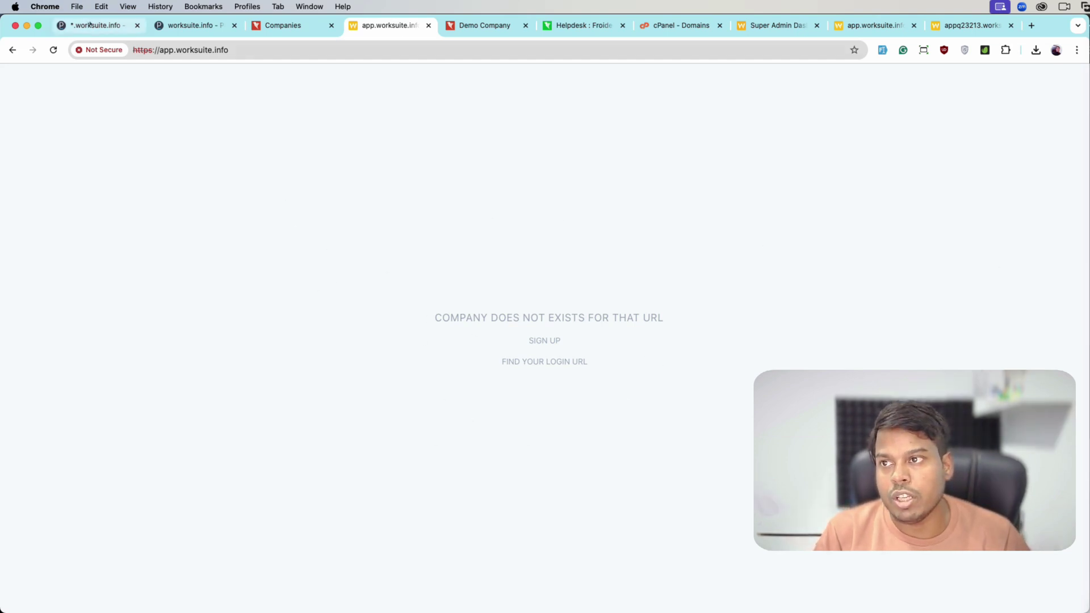
- Switch to Plesk's File Manager for *.worksuite.info and open the .env file in the httpdocs folder
left_click(97, 25)
left_click(364, 187)
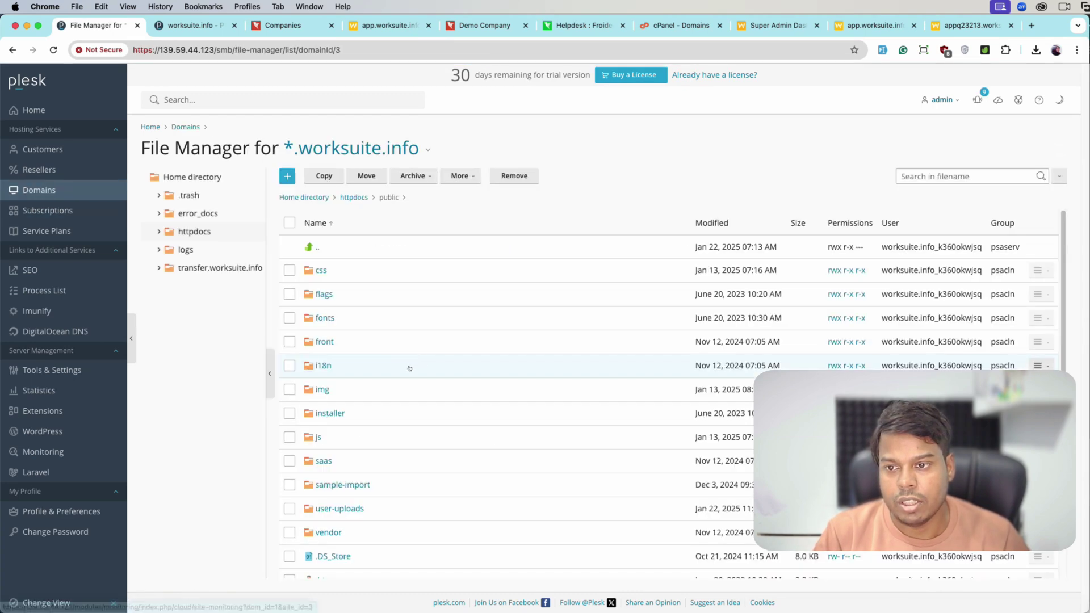
scroll(354, 361, "down", 1)
left_click(354, 197)
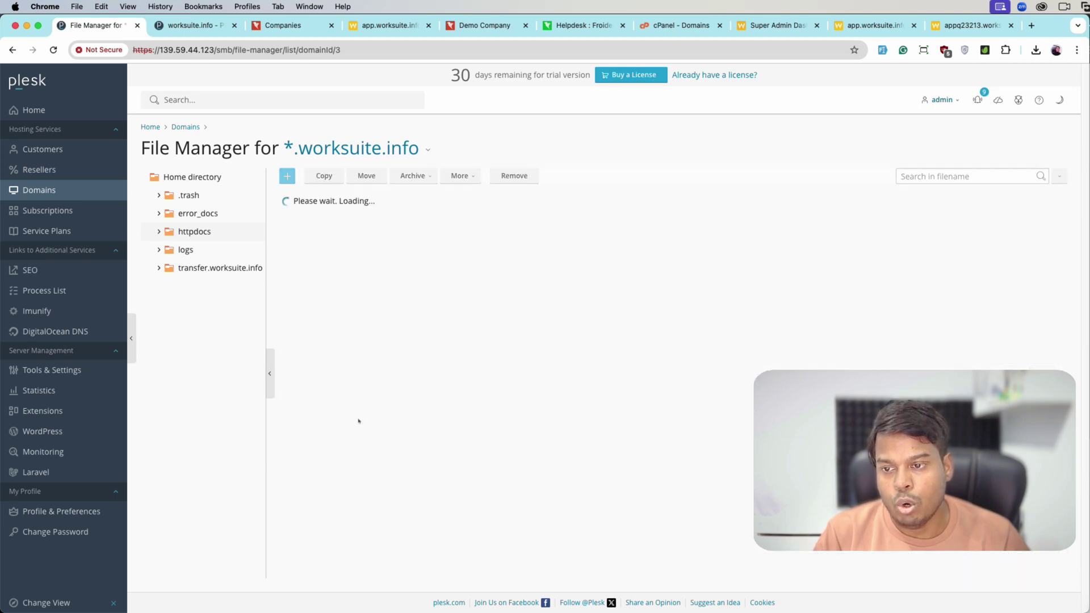
scroll(358, 426, "down", 5)
left_click(324, 487)
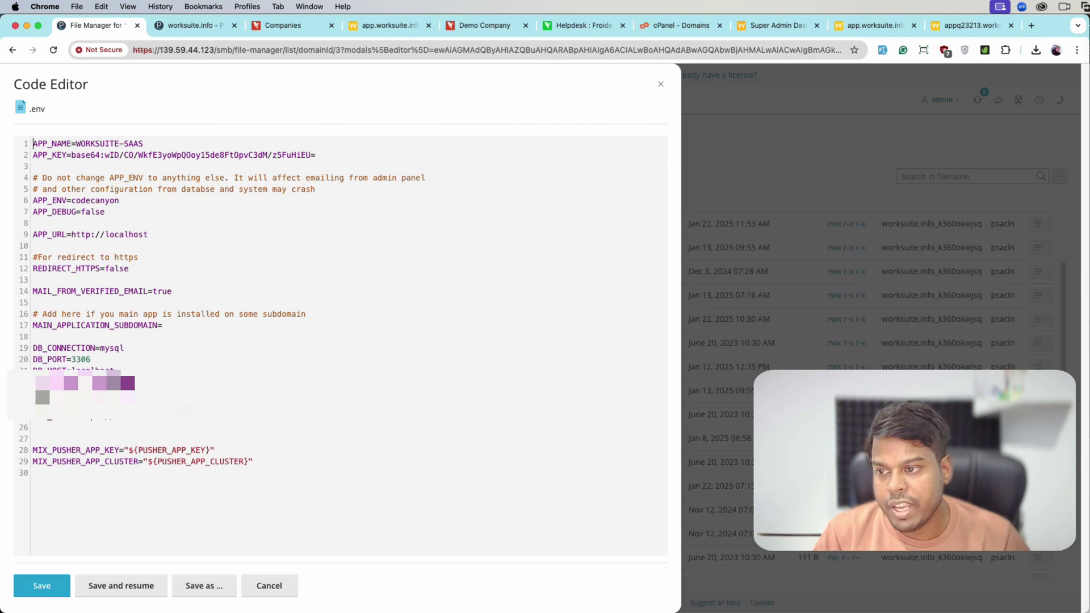
- Set MAIN_APPLICATION_SUBDOMAIN to app.worksuite.info in the .env file, save it and reload app.worksuite.info
left_click(387, 25)
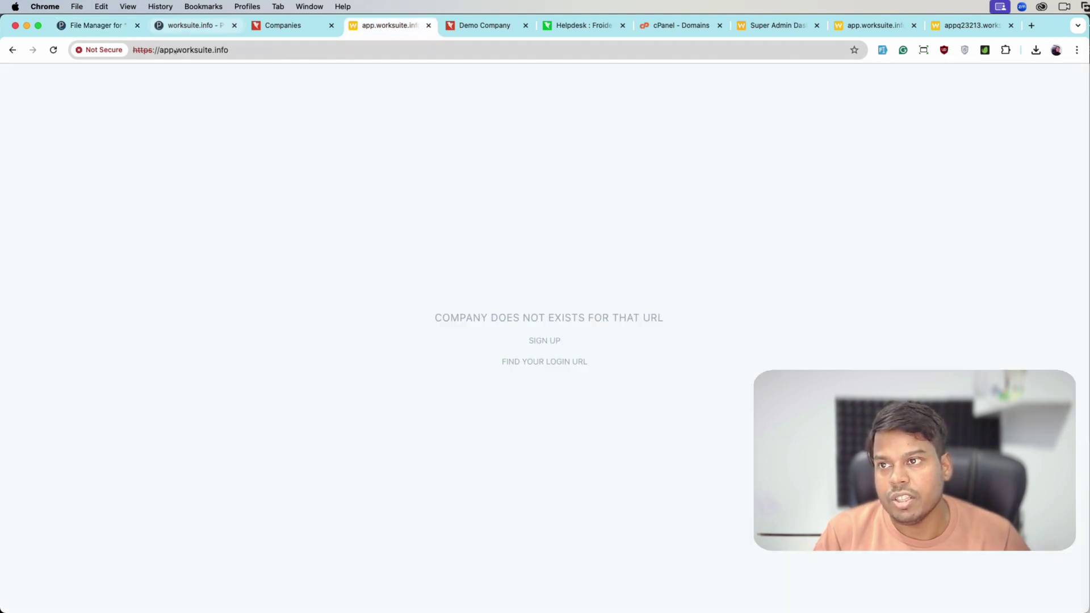
left_click(287, 50)
left_click(94, 25)
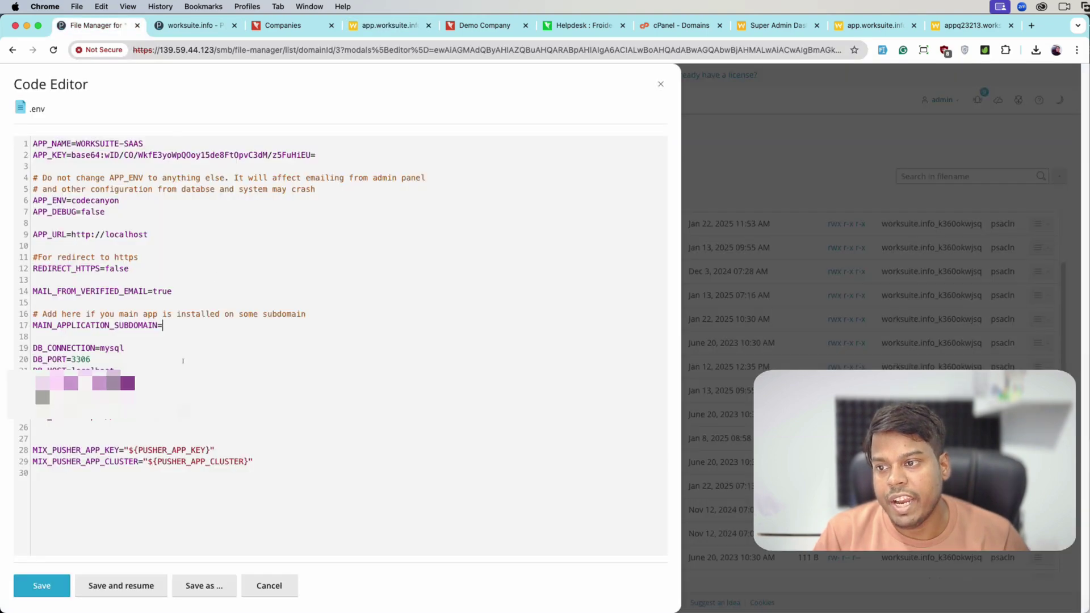
type("app.worksuite.info")
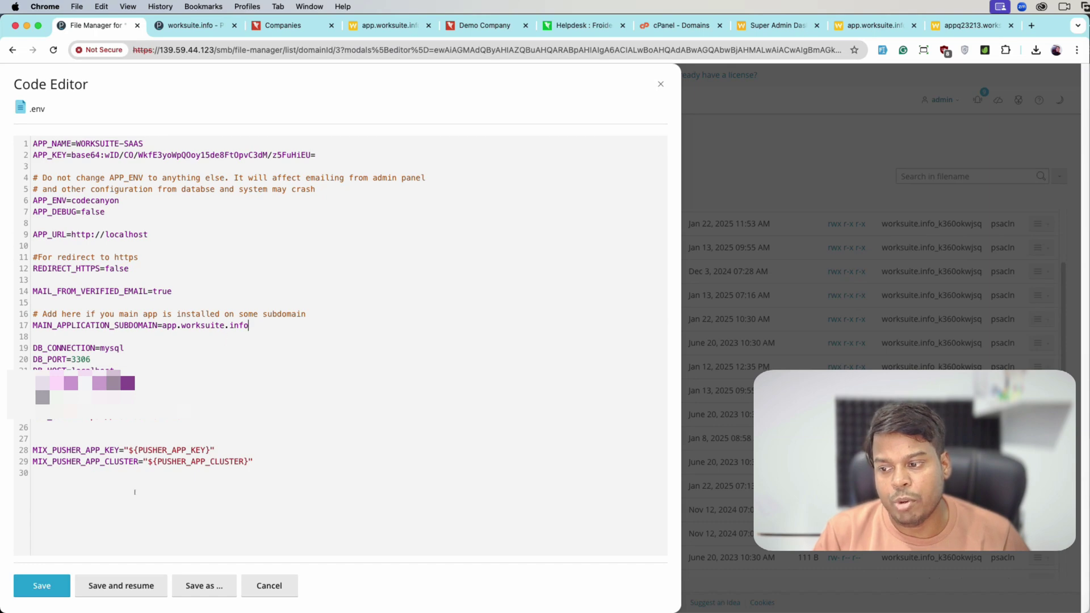
left_click(91, 588)
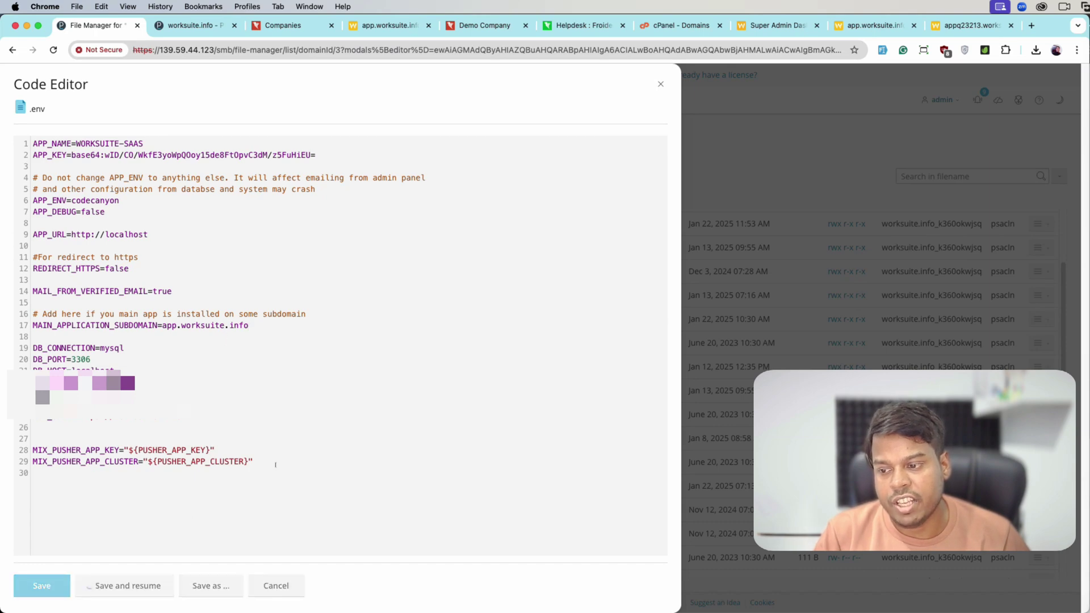
left_click(379, 29)
key("Return")
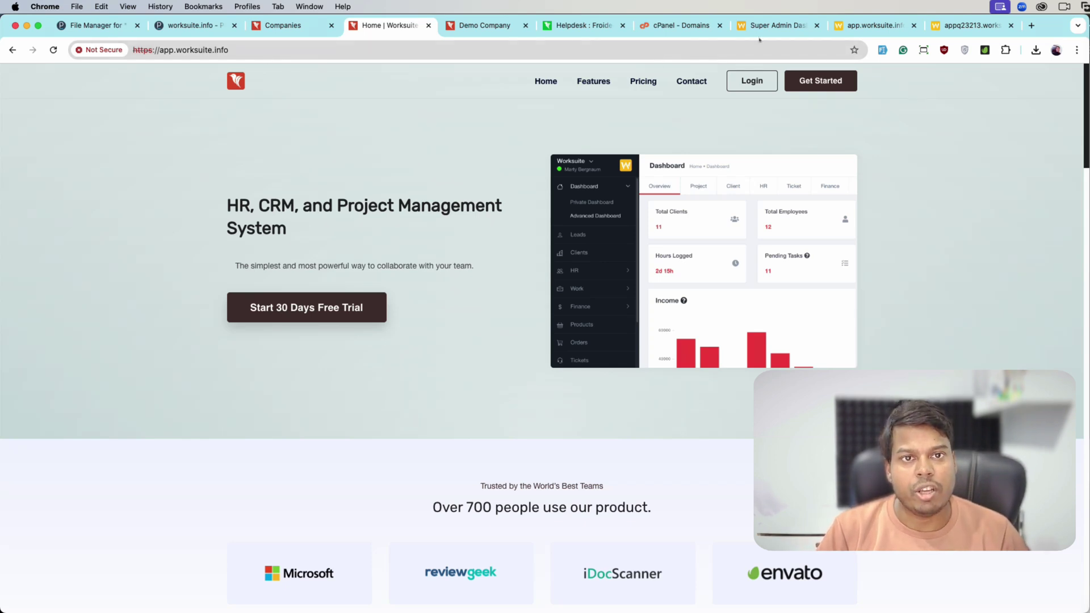
- Close the finished worksuite.info pages, keeping the helpdesk article, cPanel and the restroflow.in super admin dashboard open
left_click(774, 25)
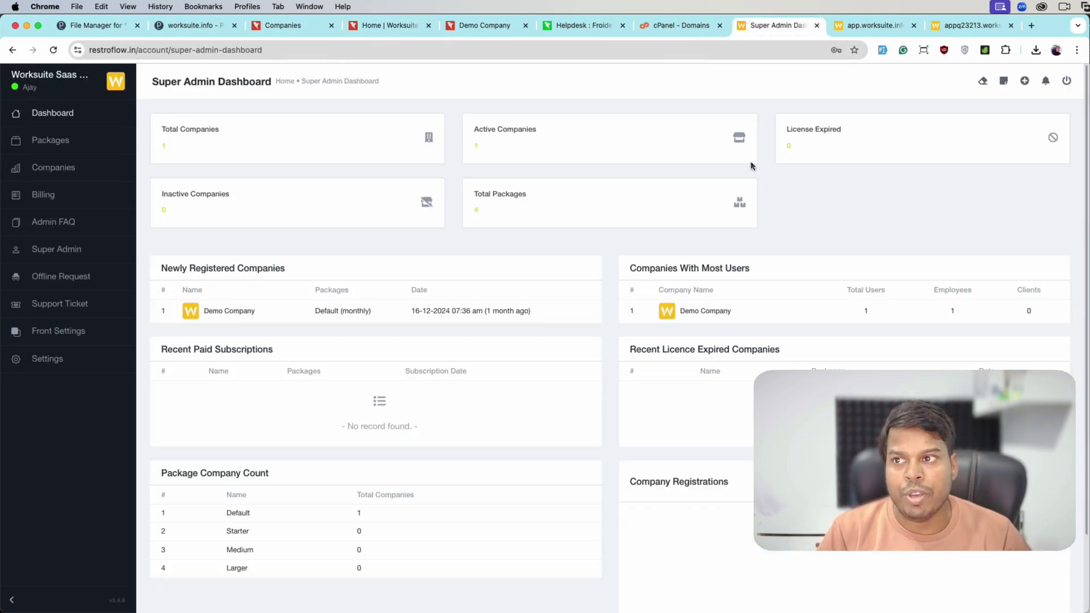
left_click(874, 25)
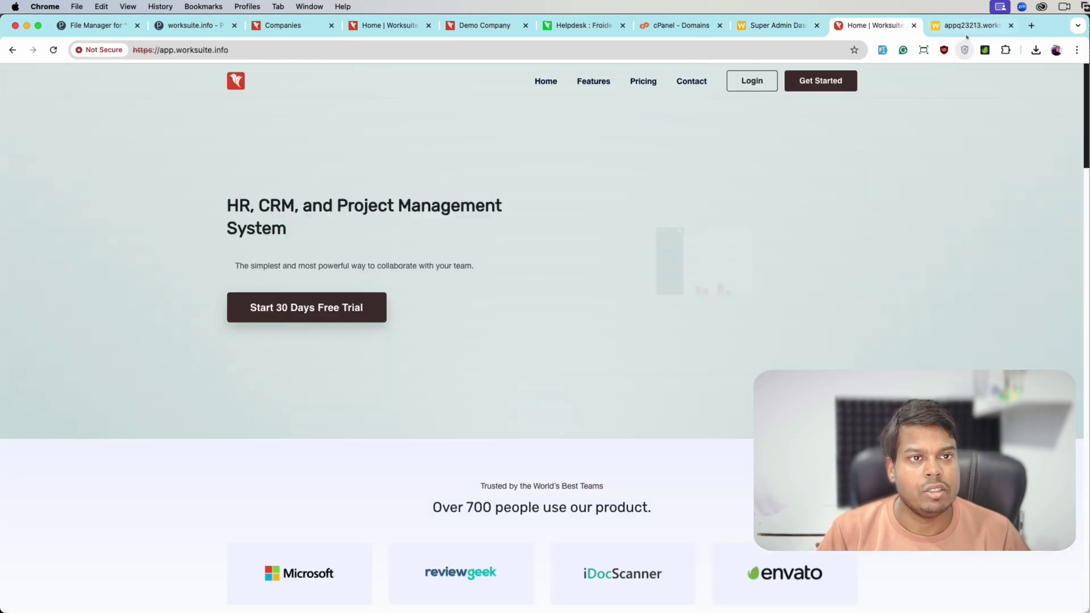
left_click(383, 25)
left_click(282, 25)
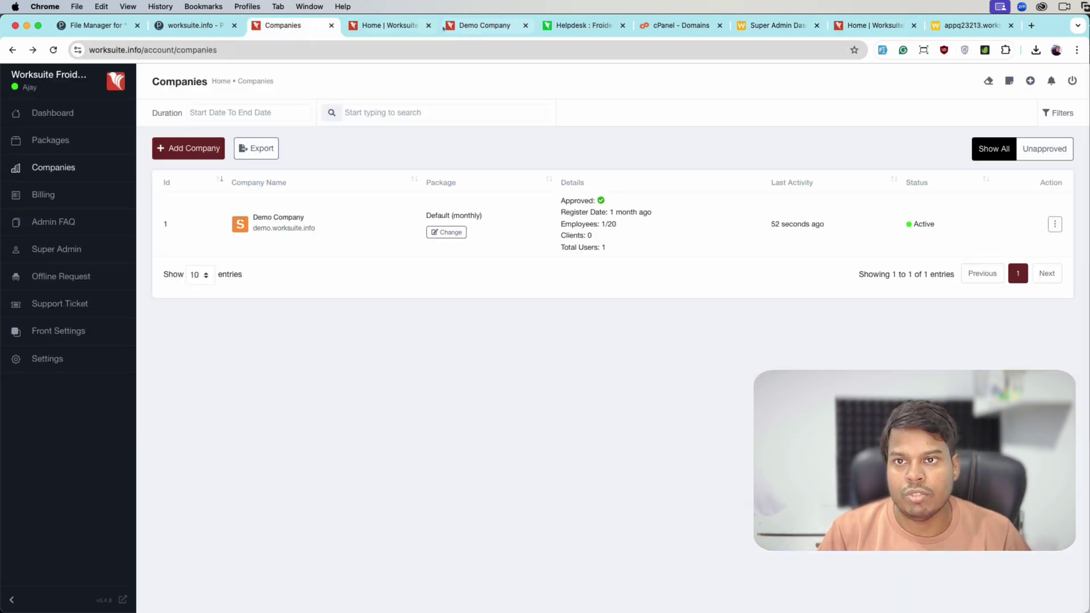
left_click(483, 25)
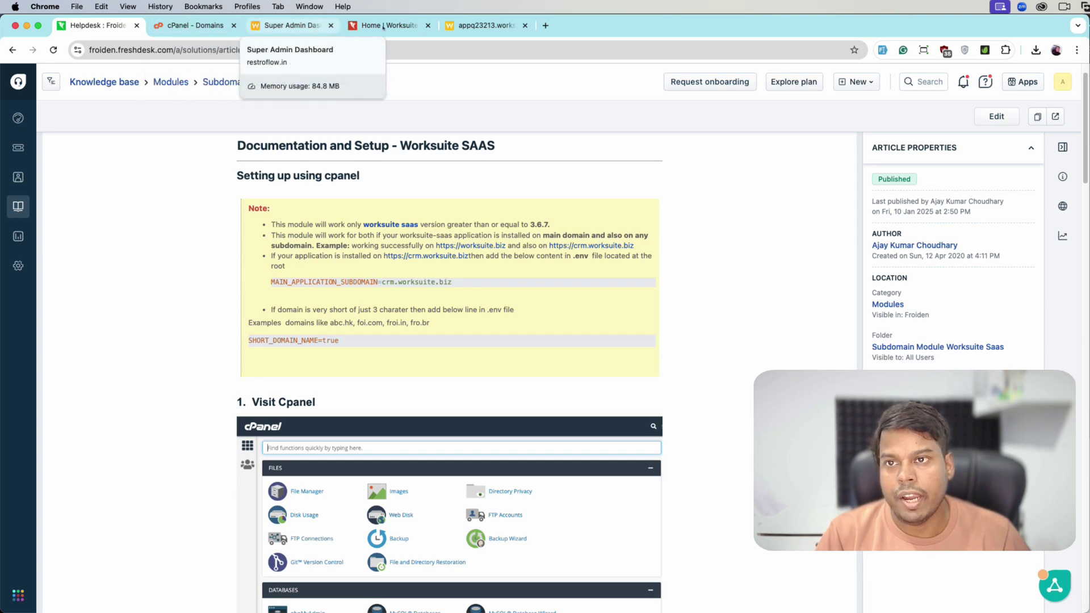
left_click(427, 25)
left_click(427, 25)
left_click(383, 25)
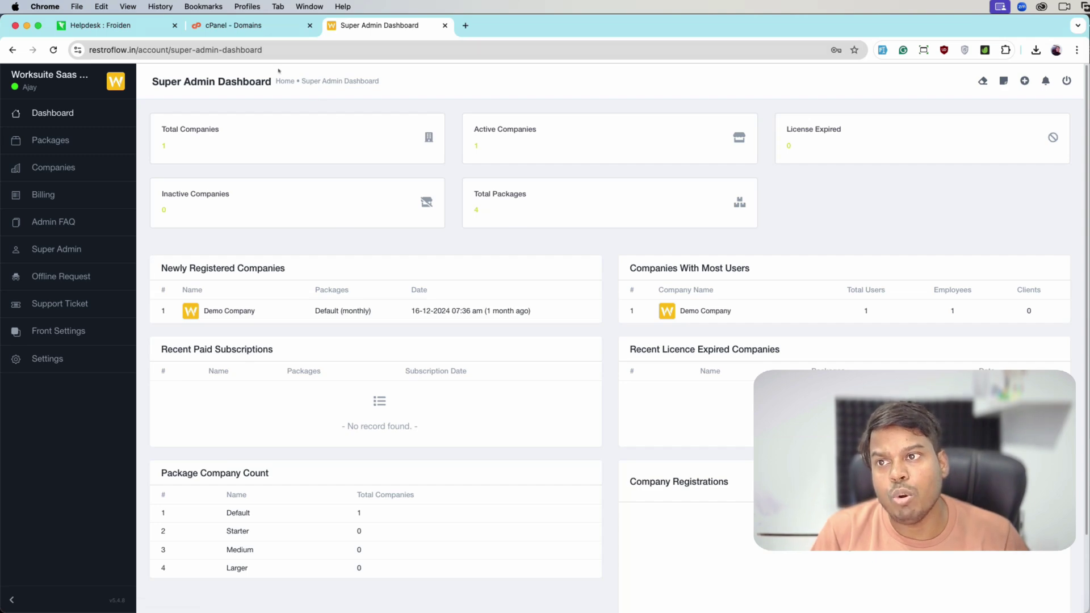
- Switch to cPanel, find the Domains tool by searching for "domains" and start creating a new domain
left_click(259, 25)
left_click(827, 81)
type("domains")
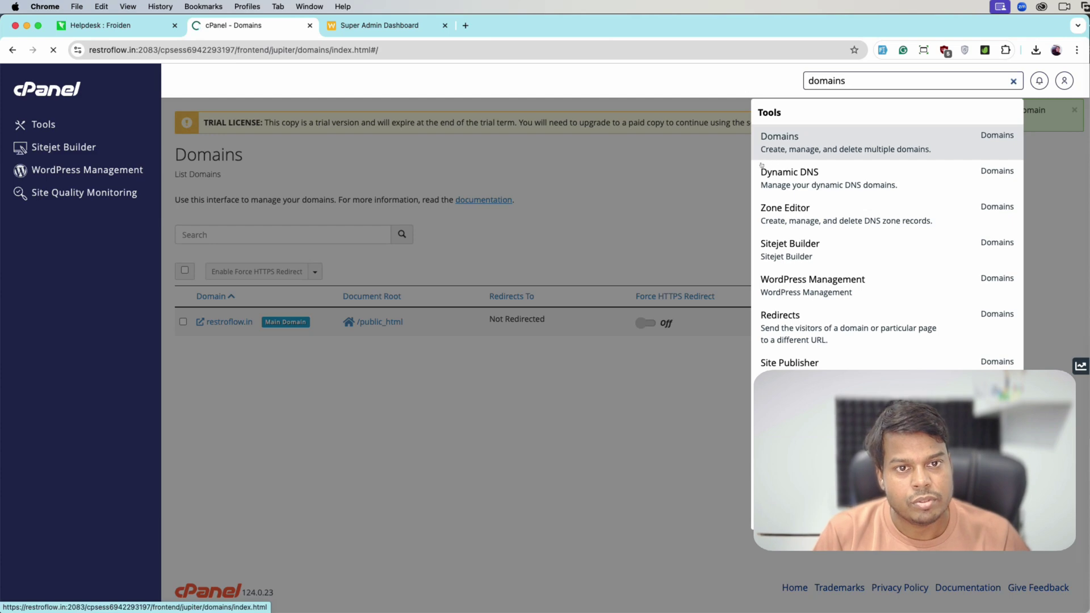
left_click(822, 135)
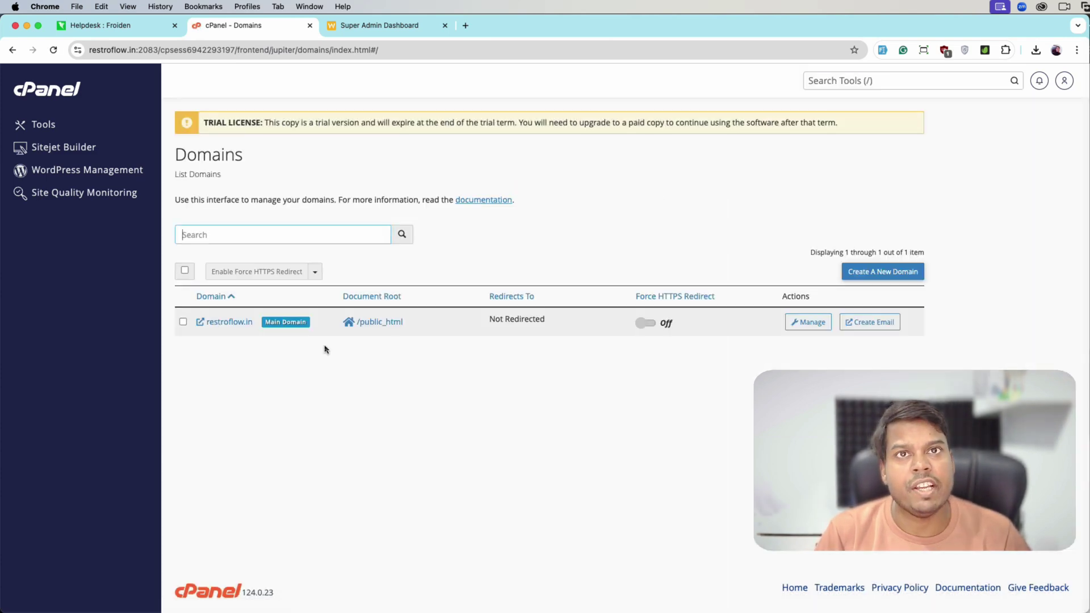
left_click(856, 278)
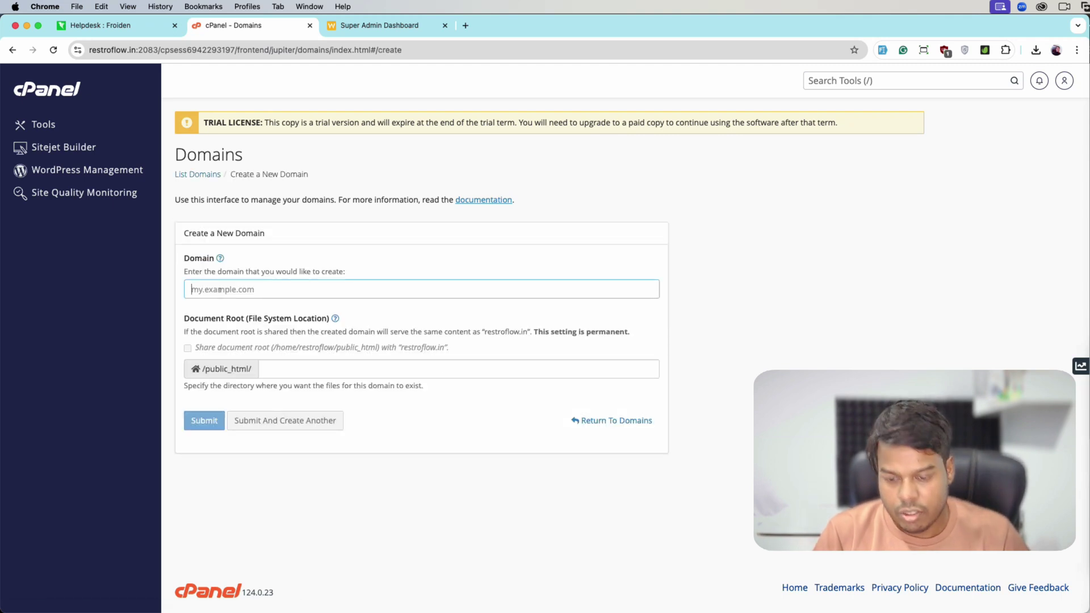
- Copy restroflow.in from the super admin dashboard's address and enter *.restroflow.in as the new domain in cPanel
left_click(356, 30)
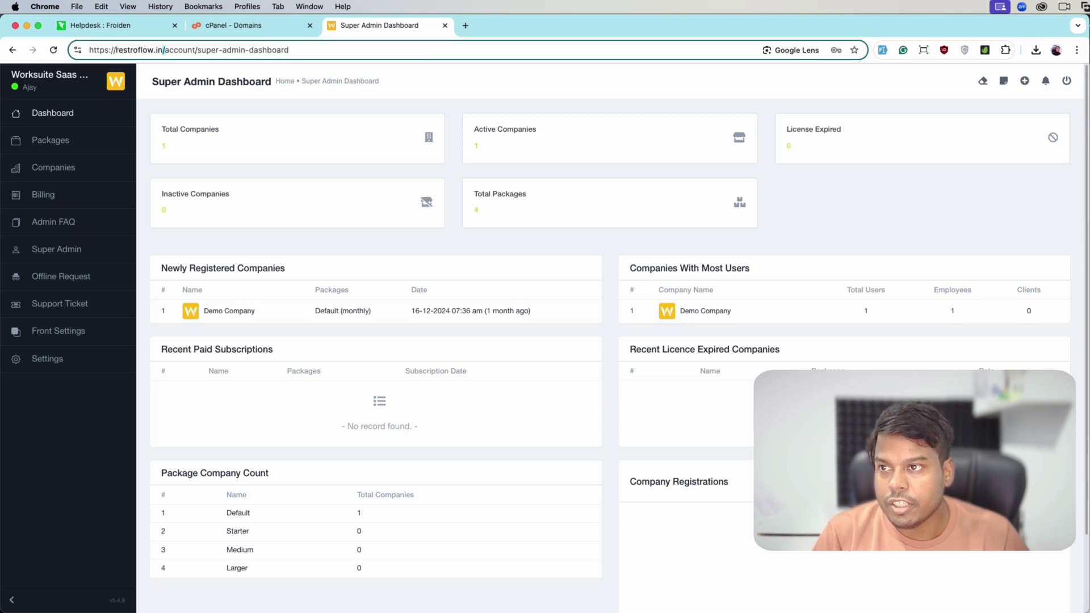
left_click_drag(115, 50, 161, 50)
key("super+c")
left_click(210, 29)
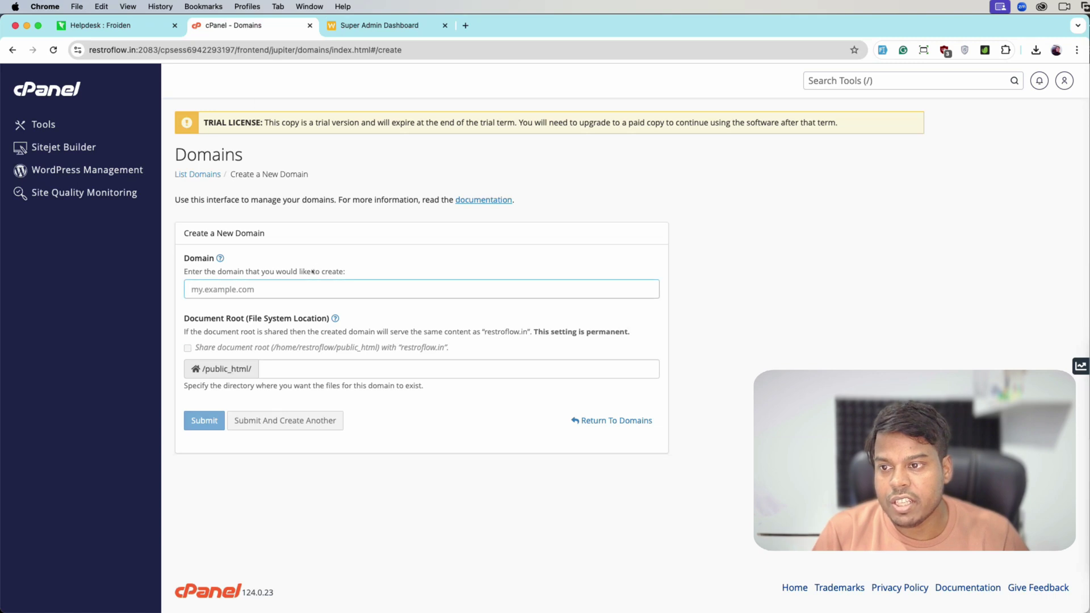
type("*")
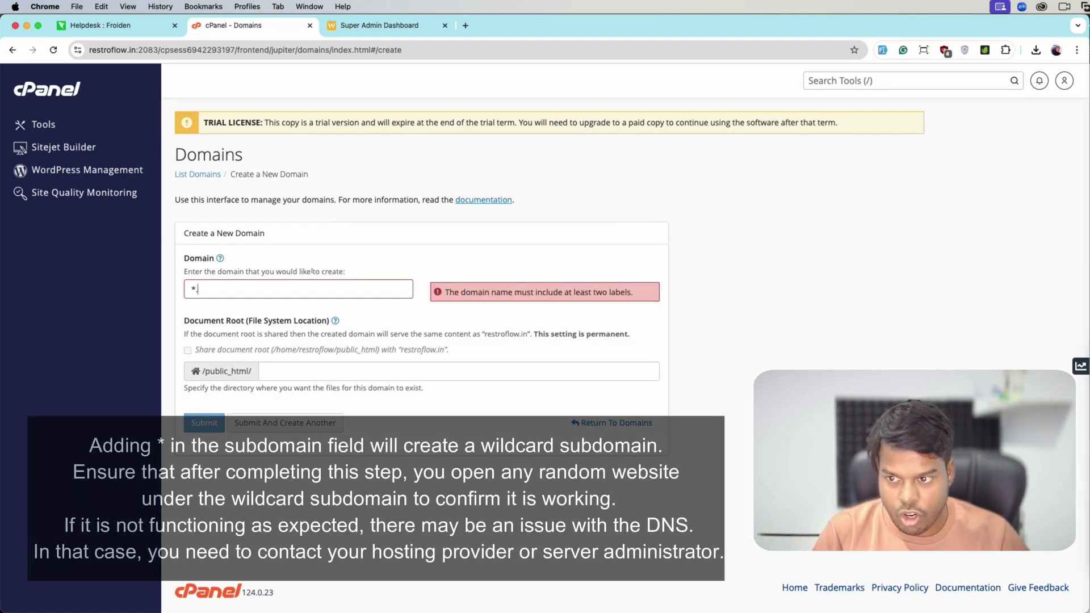
type(".")
key("super+v")
left_click(410, 375)
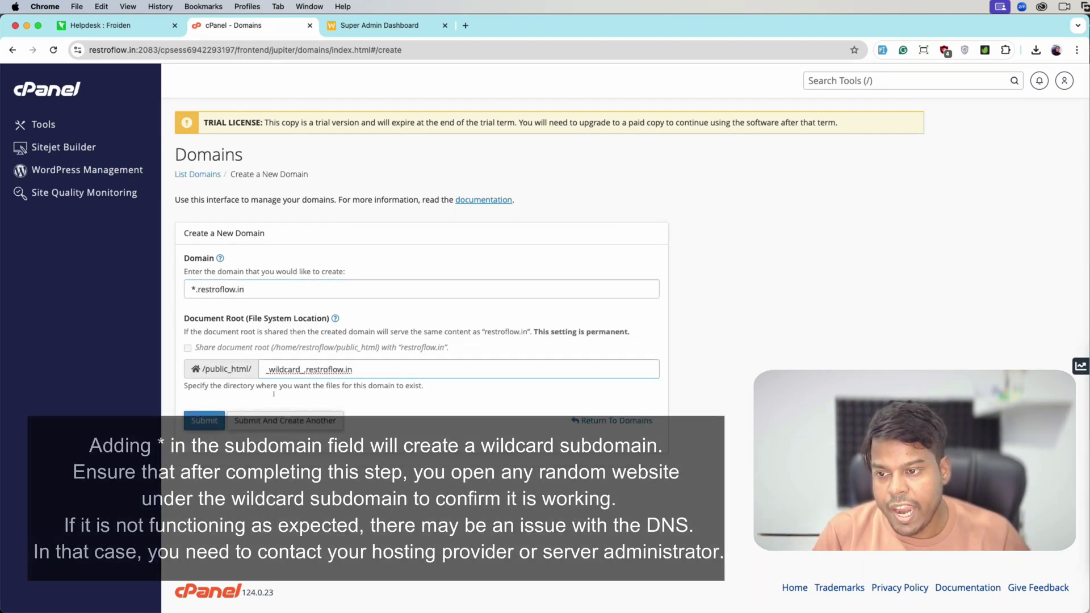
- Open cPanel's Domains list in a separate tab and check the document root of restroflow.in
right_click(40, 94)
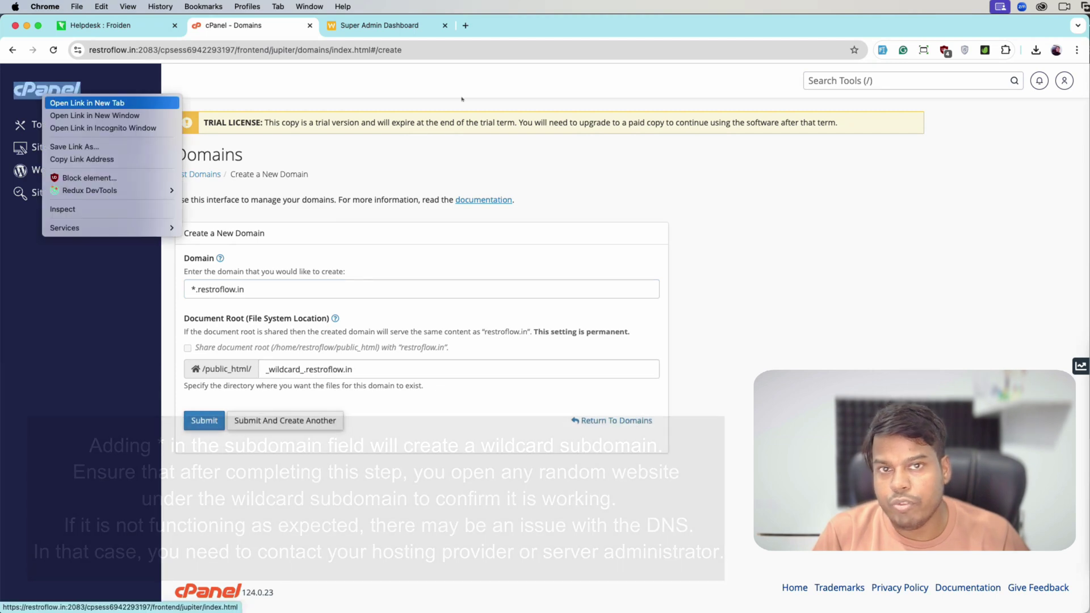
key("Escape")
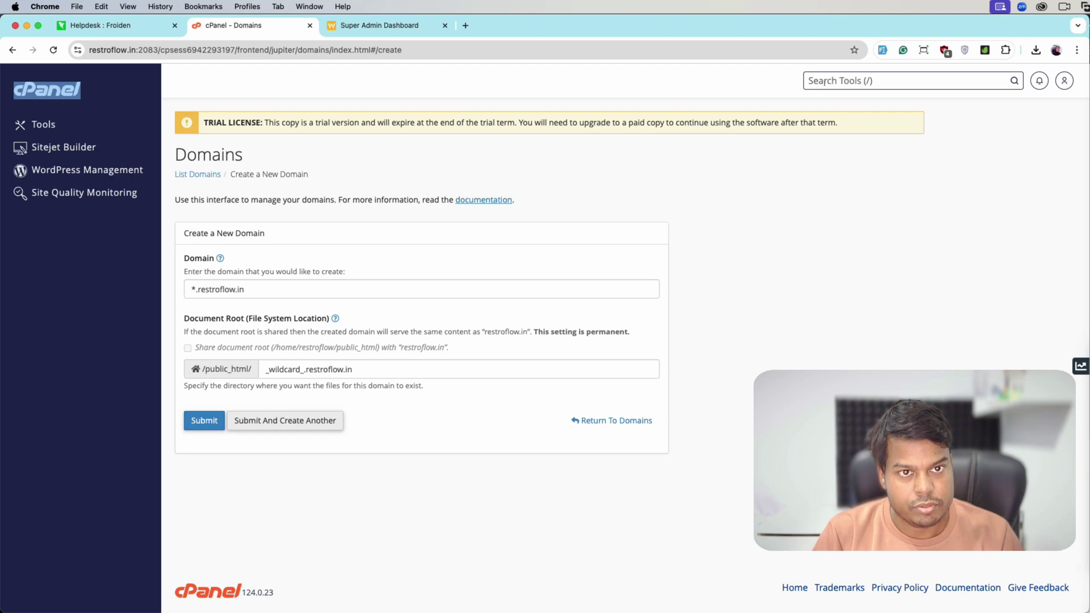
left_click(823, 82)
type("domains")
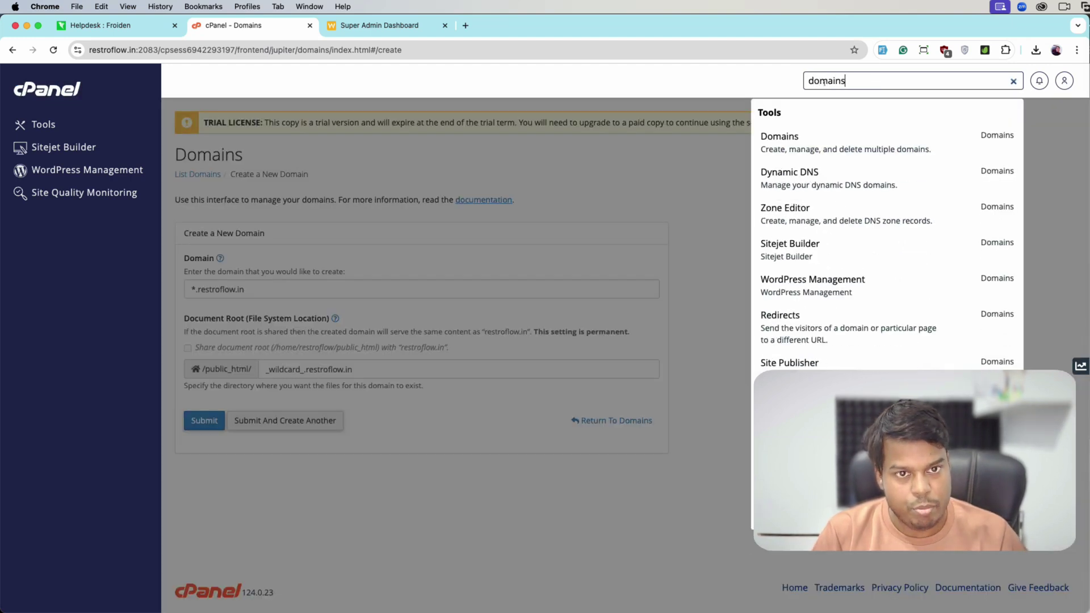
key("Down")
key("cmd+Return")
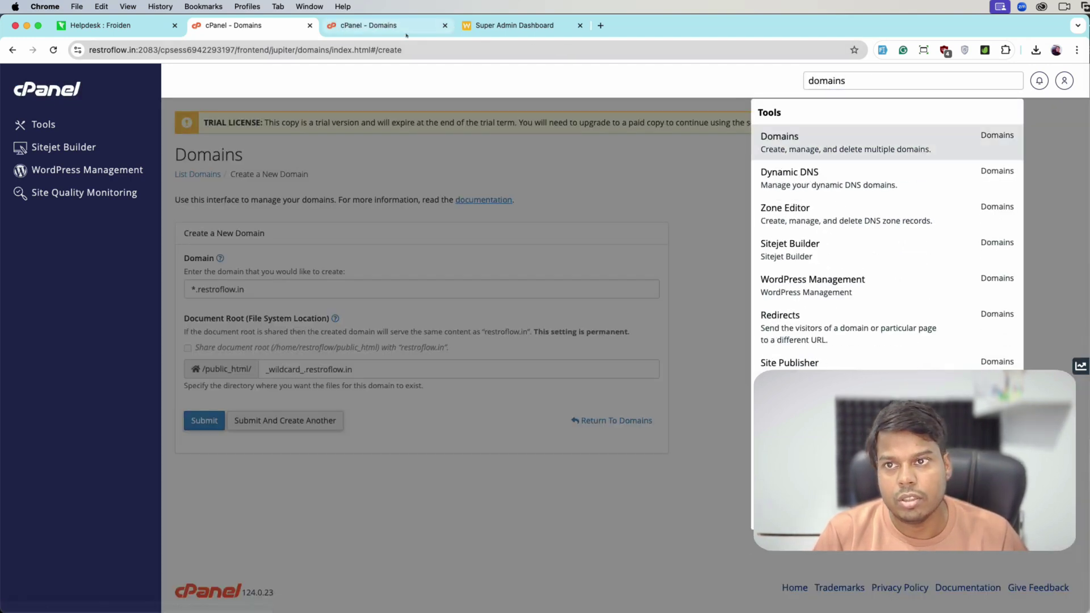
left_click(406, 29)
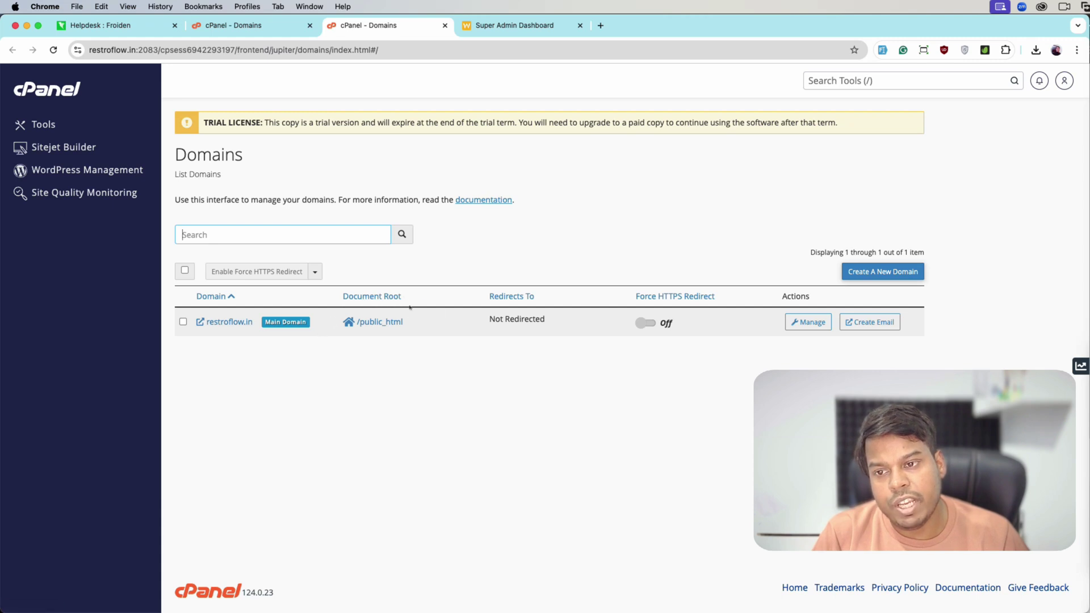
left_click_drag(412, 321, 355, 321)
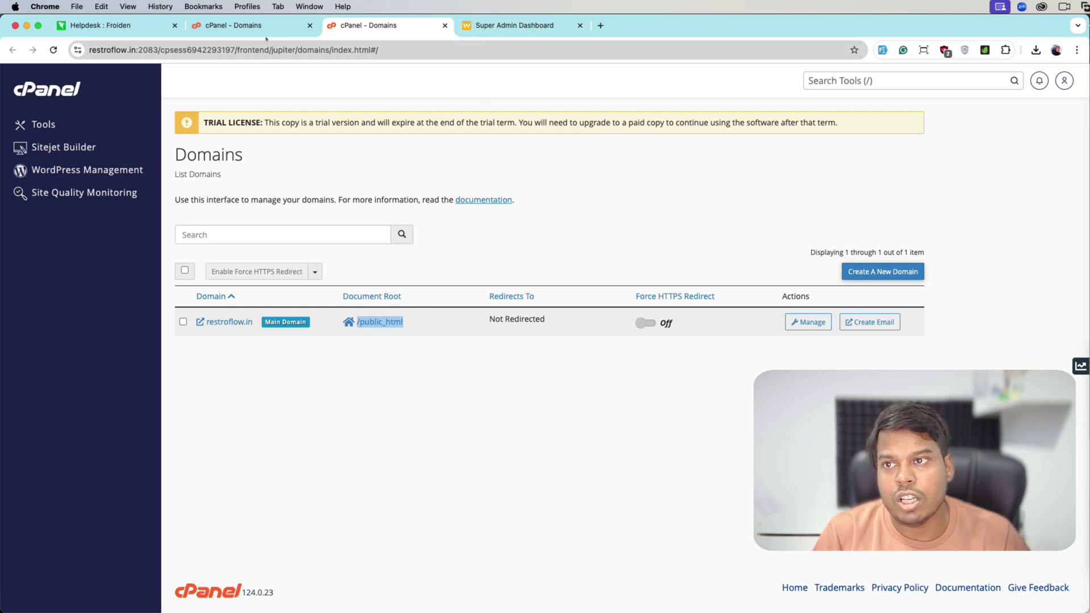
- Clear the subfolder after /public_html/ in the document root of *.restroflow.in and submit the new domain
left_click(480, 25)
left_click(226, 25)
left_click_drag(363, 369, 266, 369)
key("BackSpace")
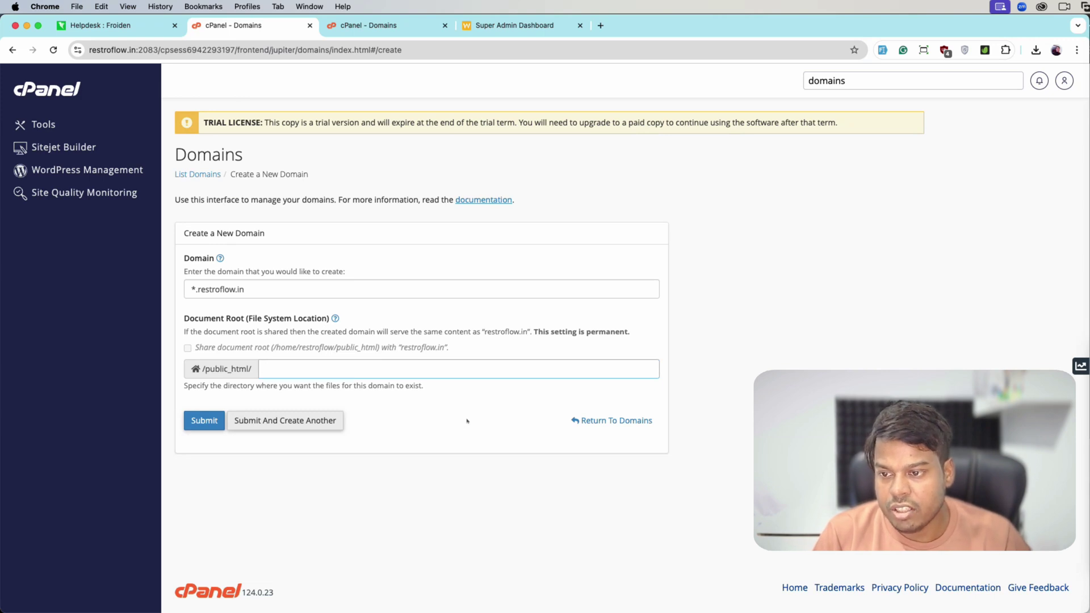
left_click(217, 430)
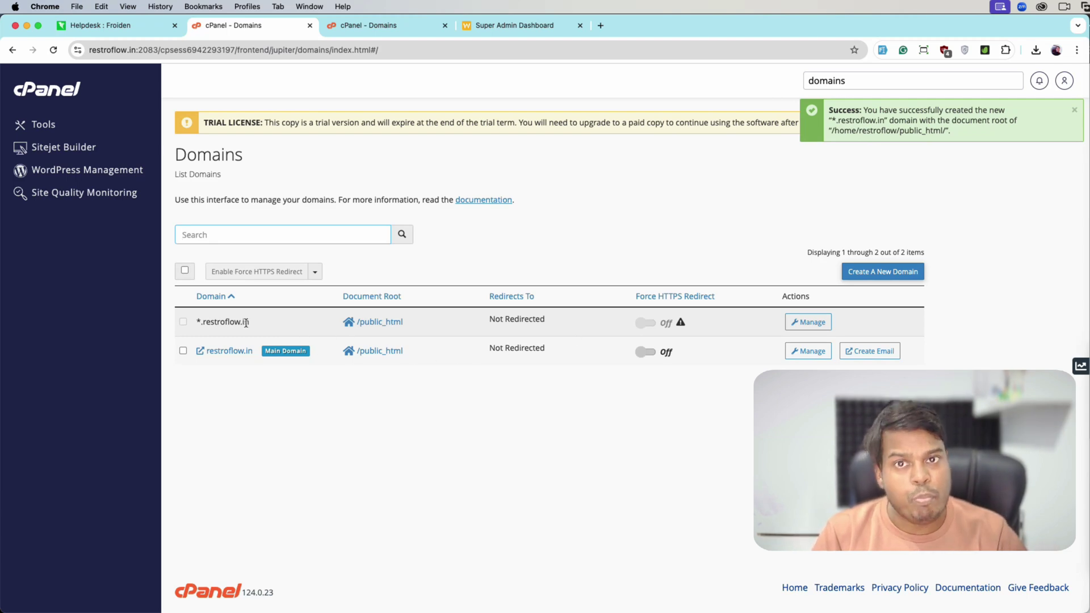
- Change the document root of *.restroflow.in to /public_html/public and return to the domain list to check it
left_click(787, 321)
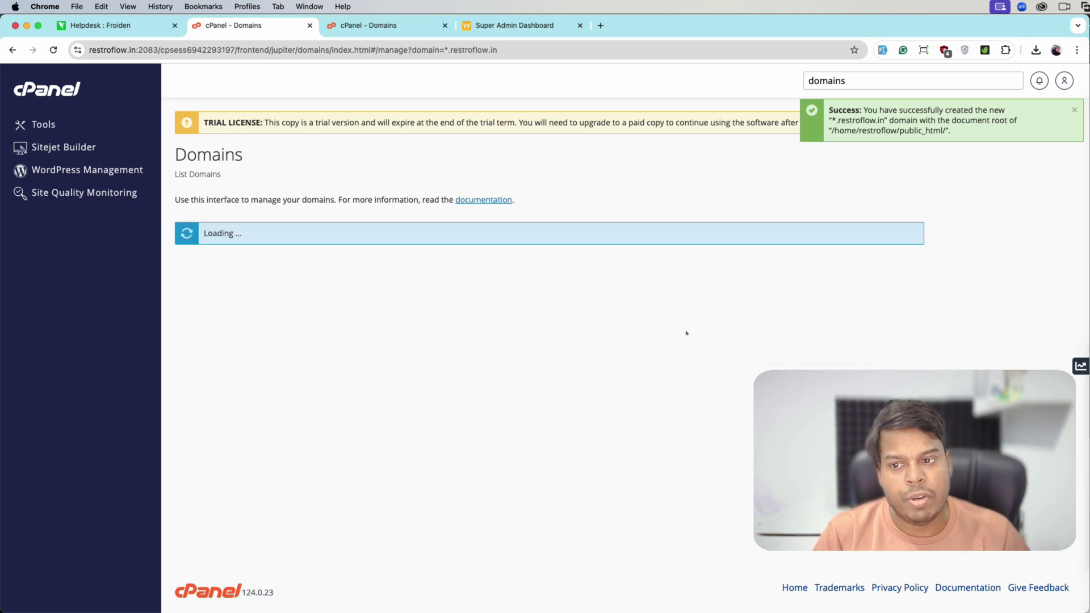
type("public")
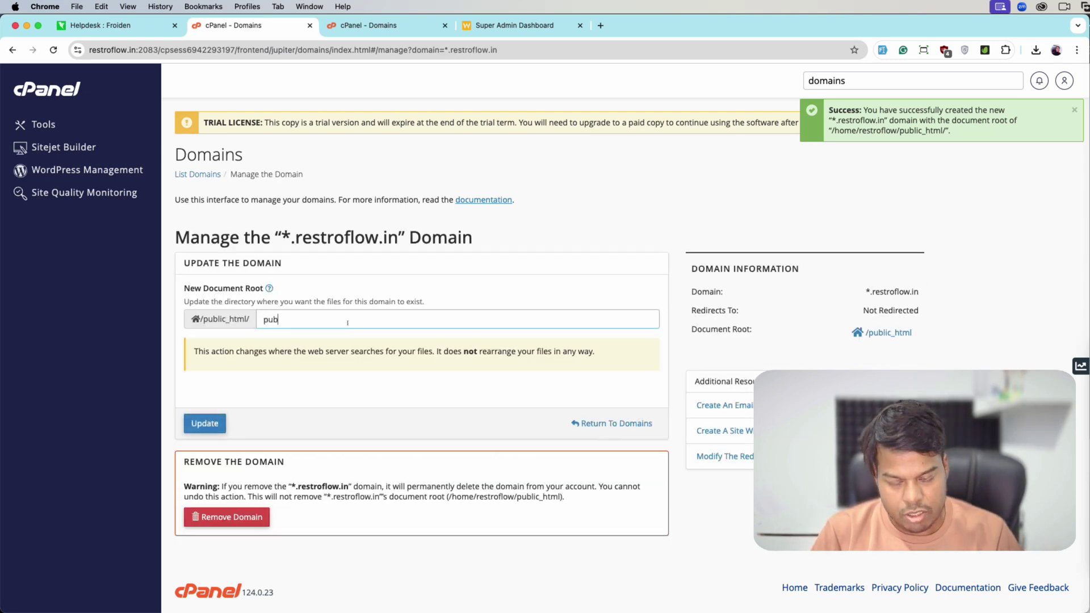
left_click(211, 425)
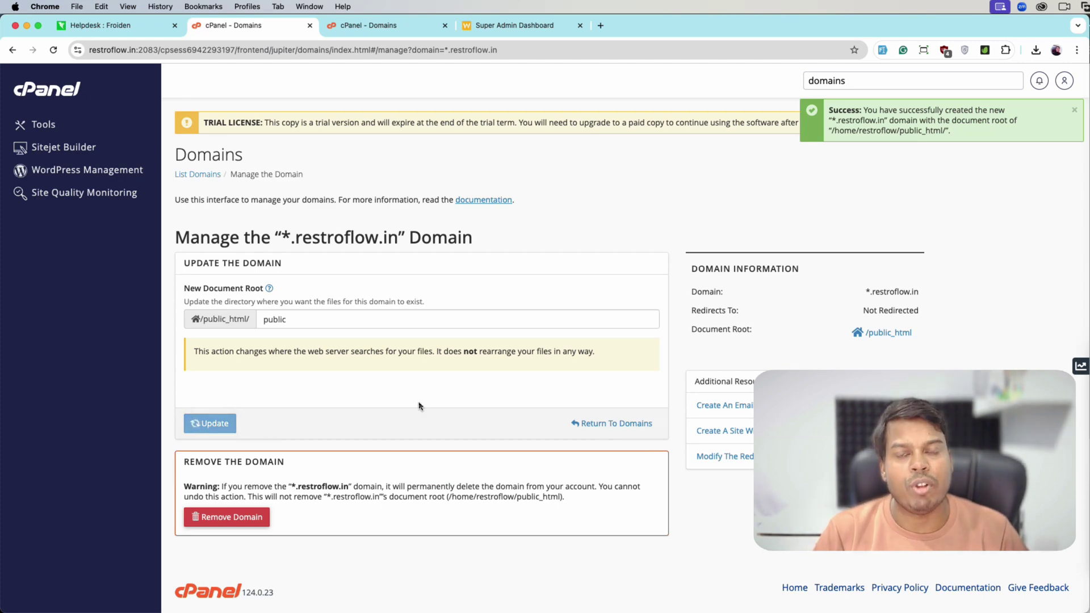
left_click(617, 423)
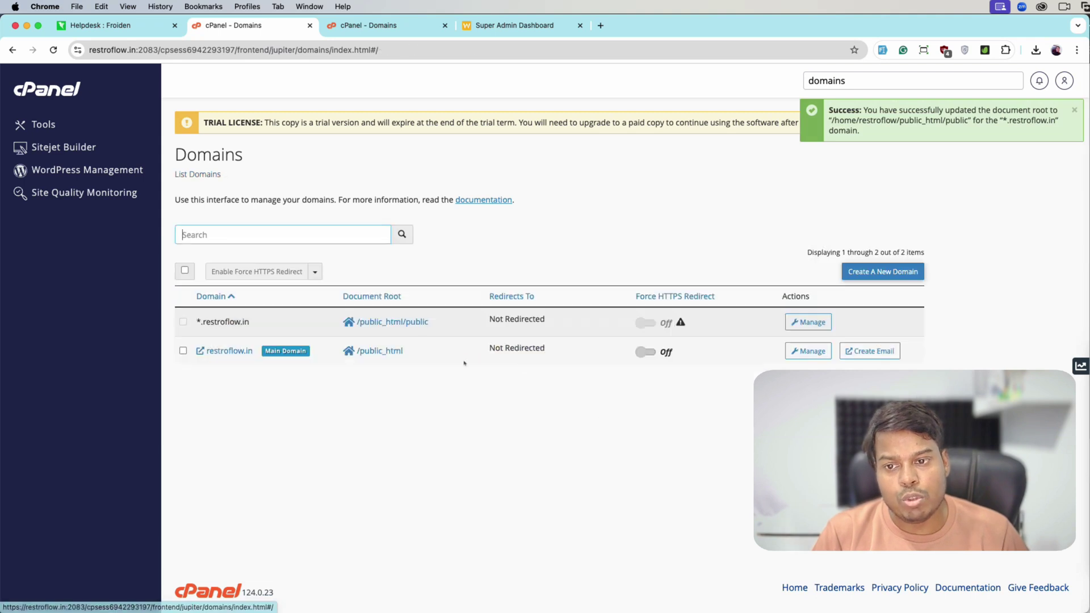
left_click_drag(455, 322, 445, 345)
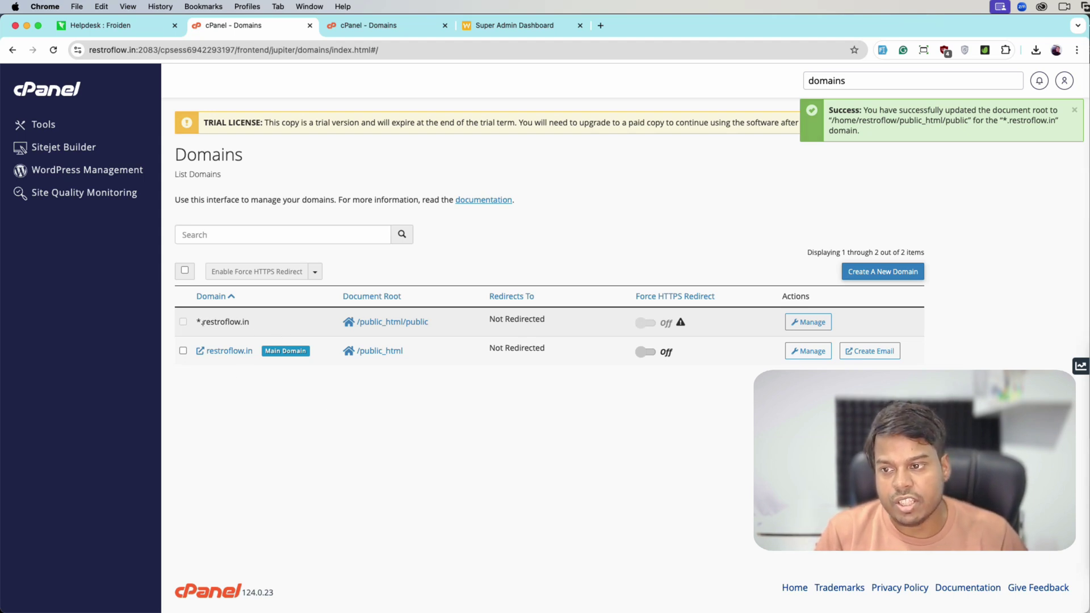
- Copy restroflow.in from the domain list, open app.restroflow.in in a new tab and read the PHP version message
left_click_drag(203, 322, 251, 322)
key("super+c")
left_click(600, 25)
type("app")
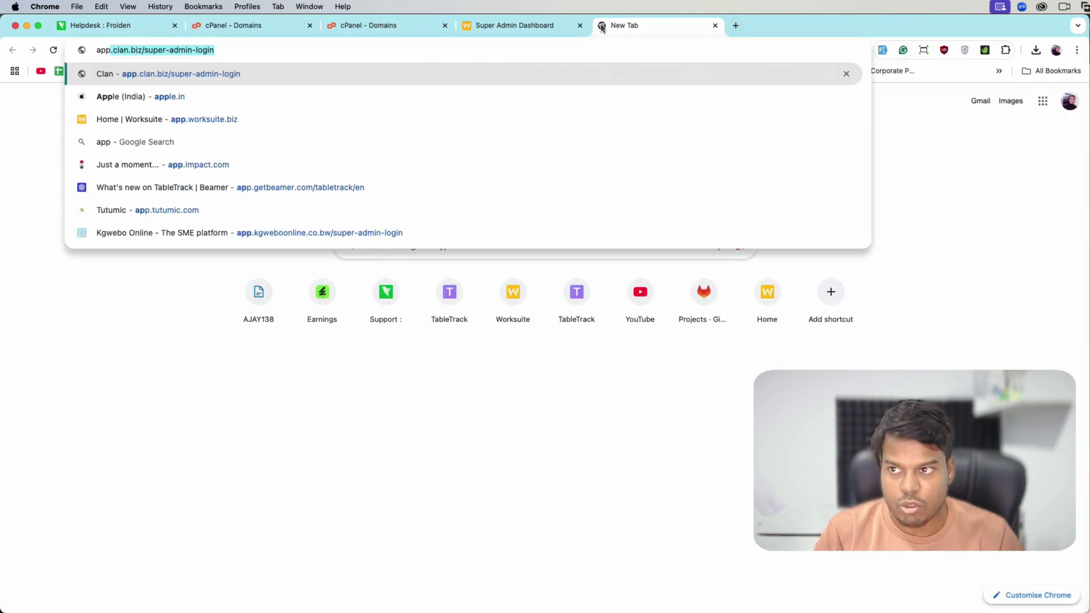
type(".")
key("super+v")
key("Return")
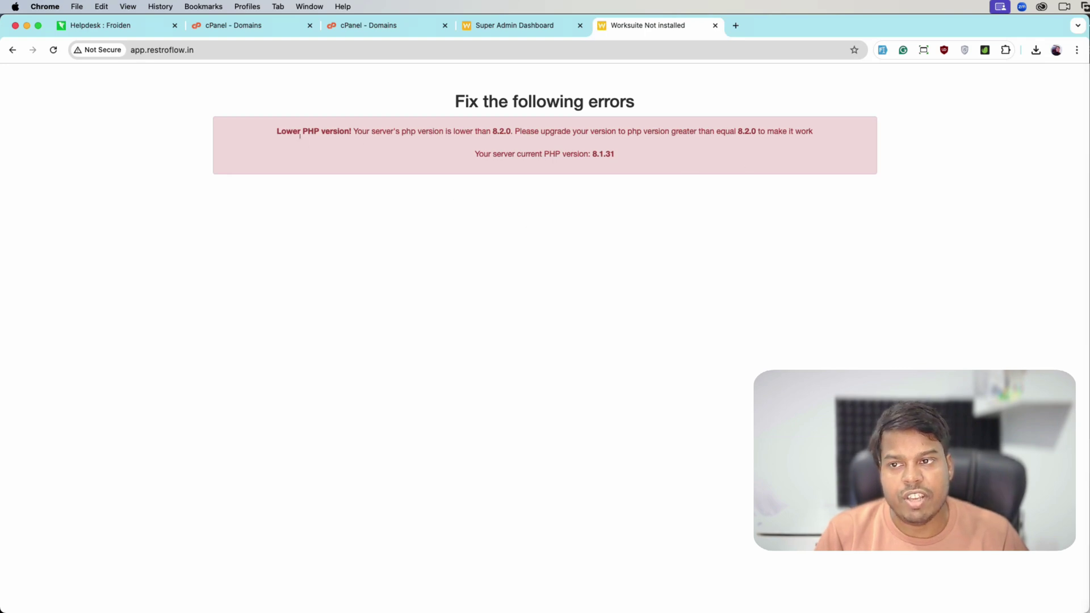
triple_click(371, 131)
left_click(371, 152)
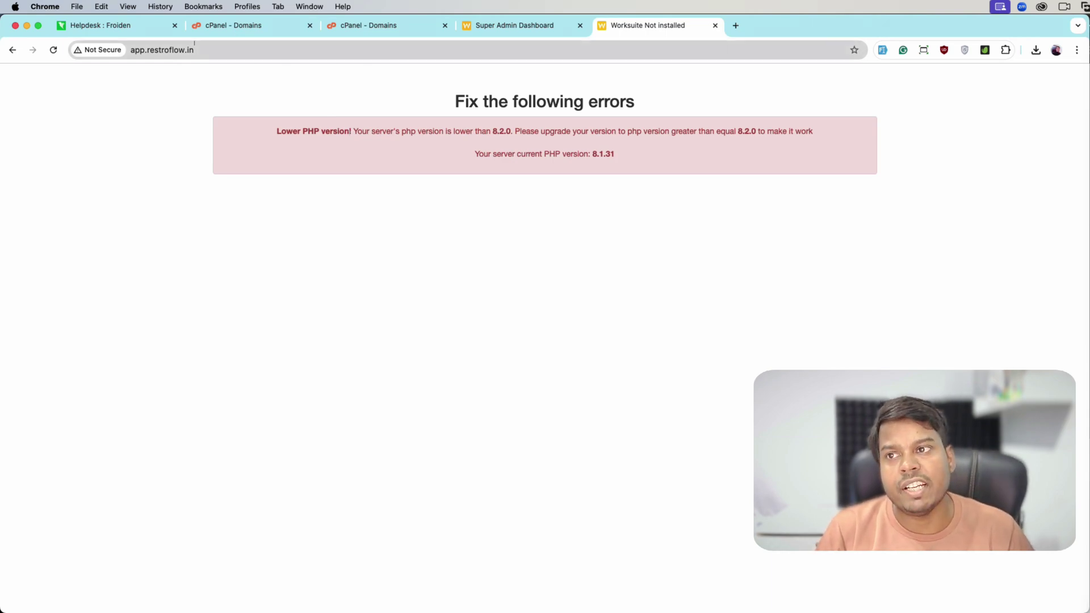
- Open the made-up subdomain aasdasdasdapp.restroflow.in in another tab to test the wildcard domain
key("super+l")
key("super+c")
key("super+t")
key("super+v")
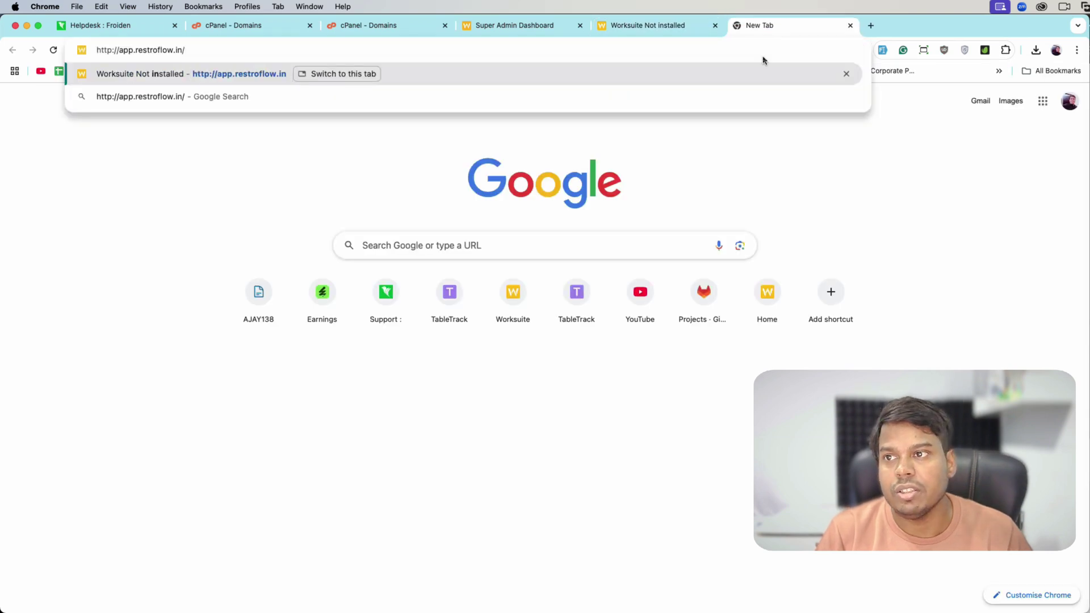
type("asdasdasda")
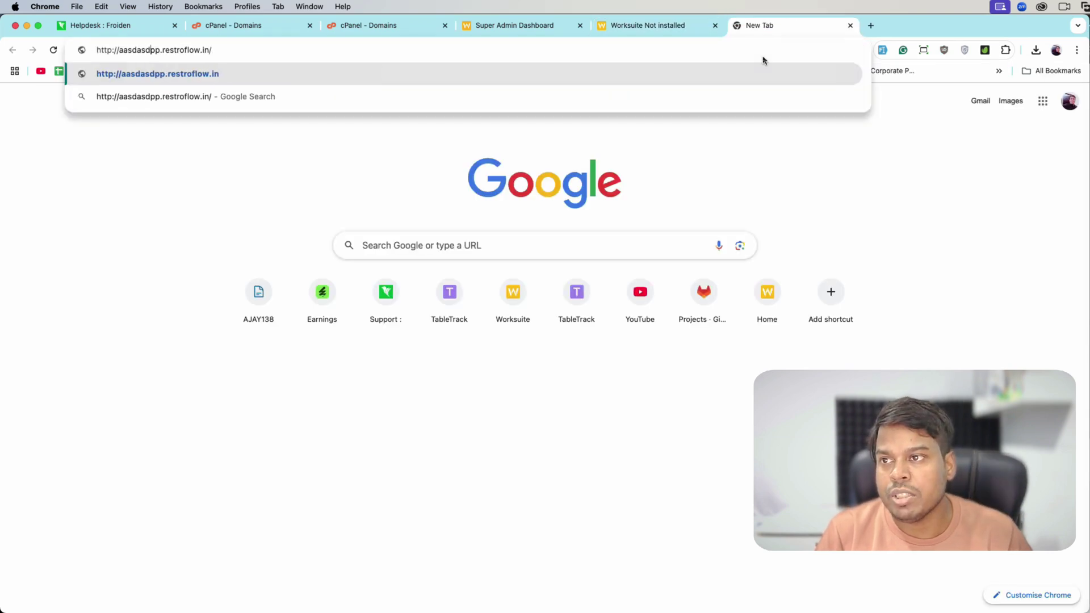
key("Return")
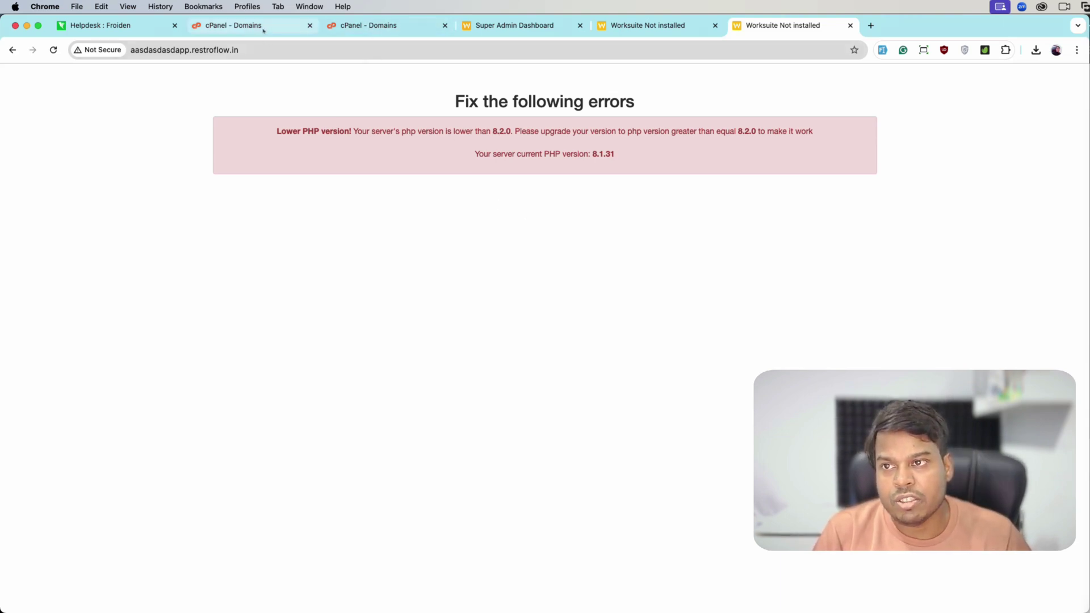
- Return to cPanel, search the tools for "php" and open MultiPHP Manager
left_click(239, 25)
left_click(852, 80)
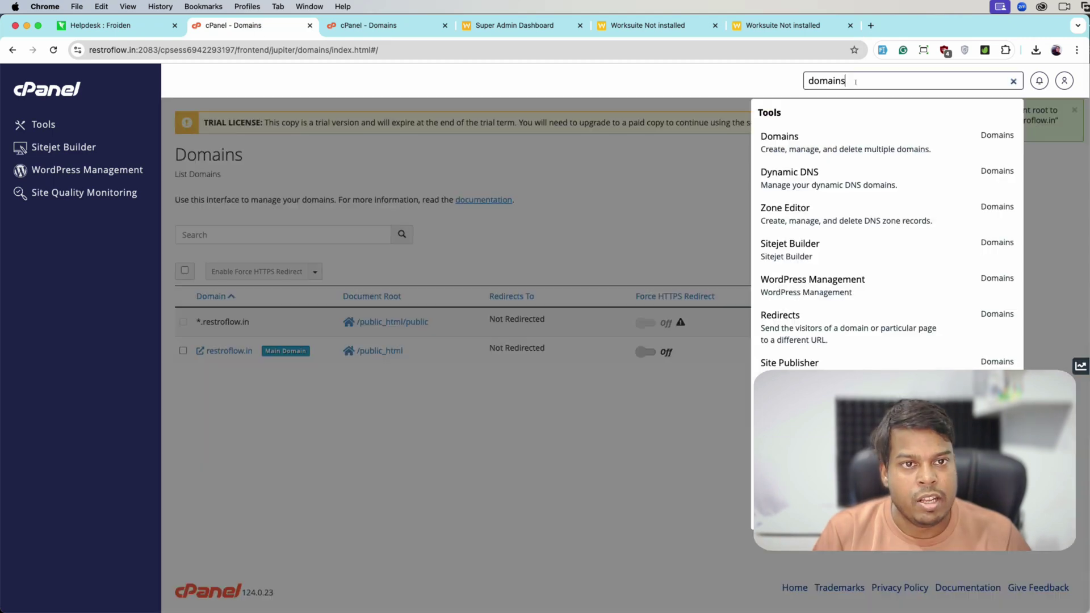
key("super+a")
type("php")
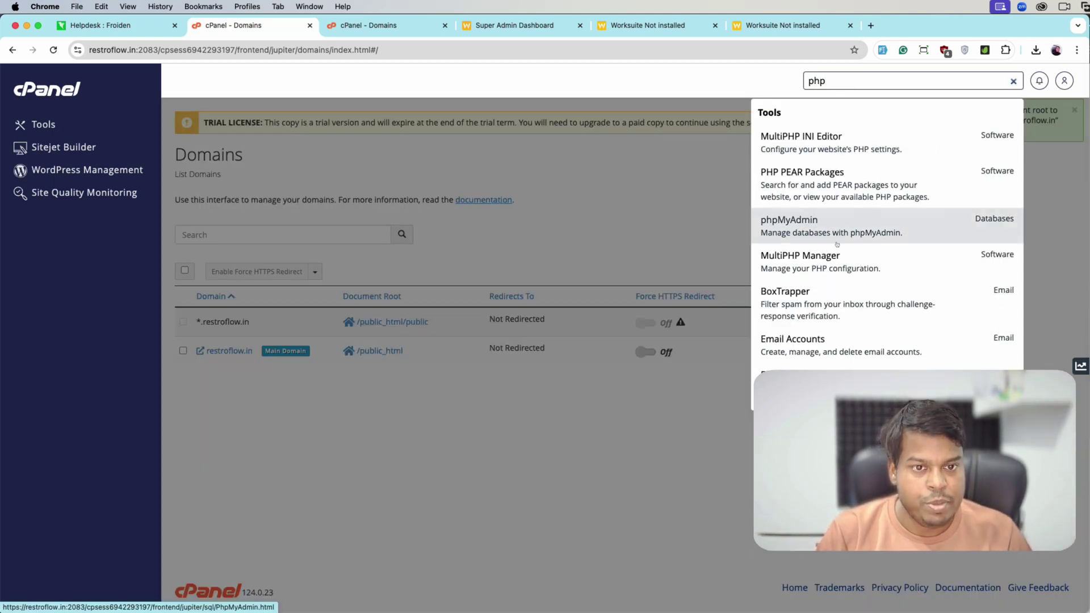
left_click(823, 258)
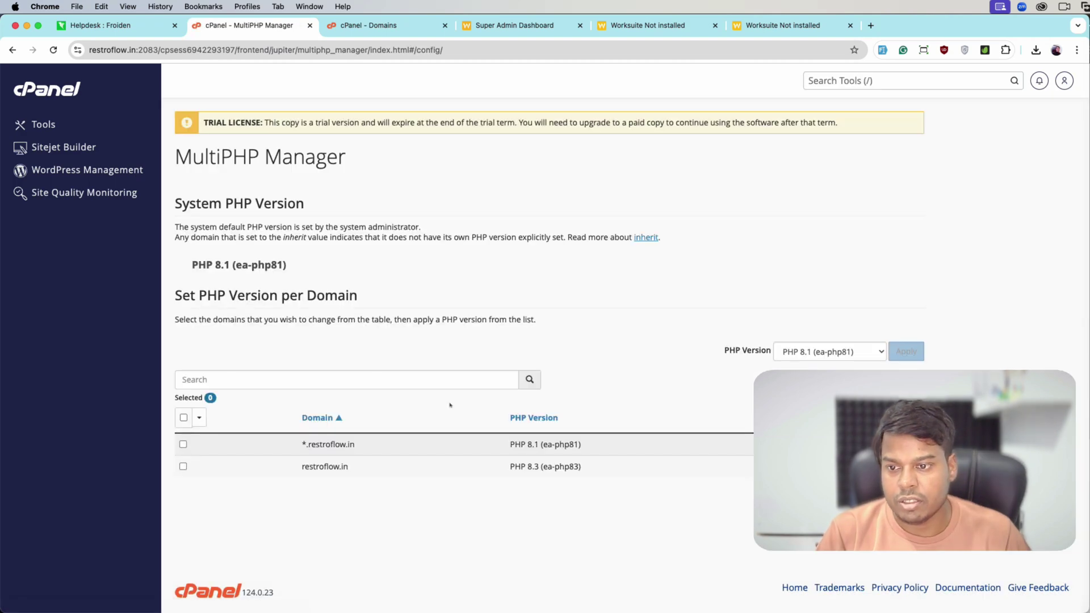
- Apply PHP 8.3 (ea-php83) to the *.restroflow.in domain
left_click(183, 444)
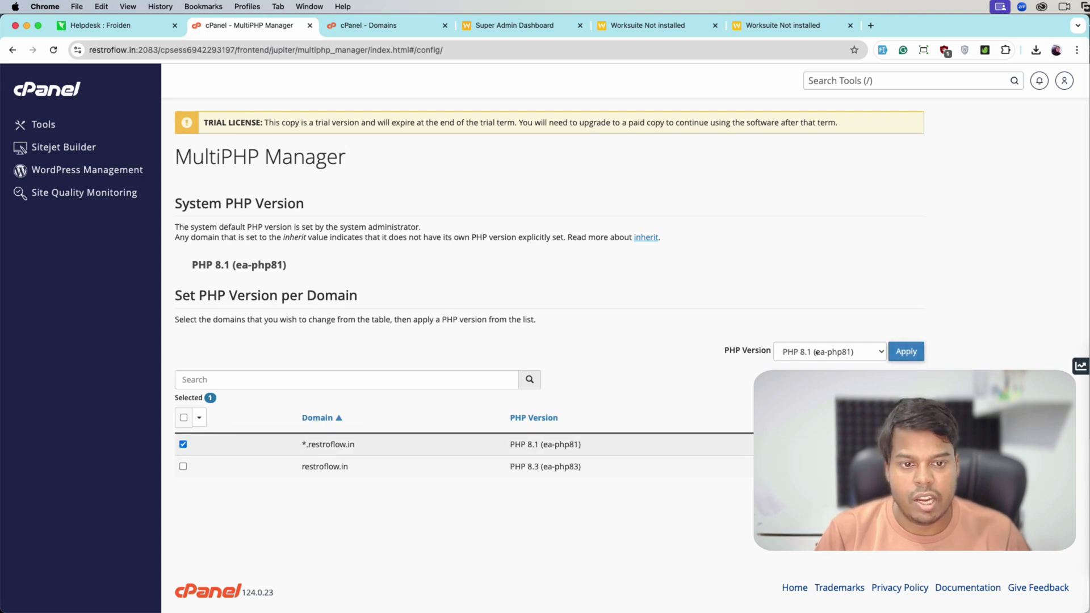
left_click(820, 351)
left_click(817, 378)
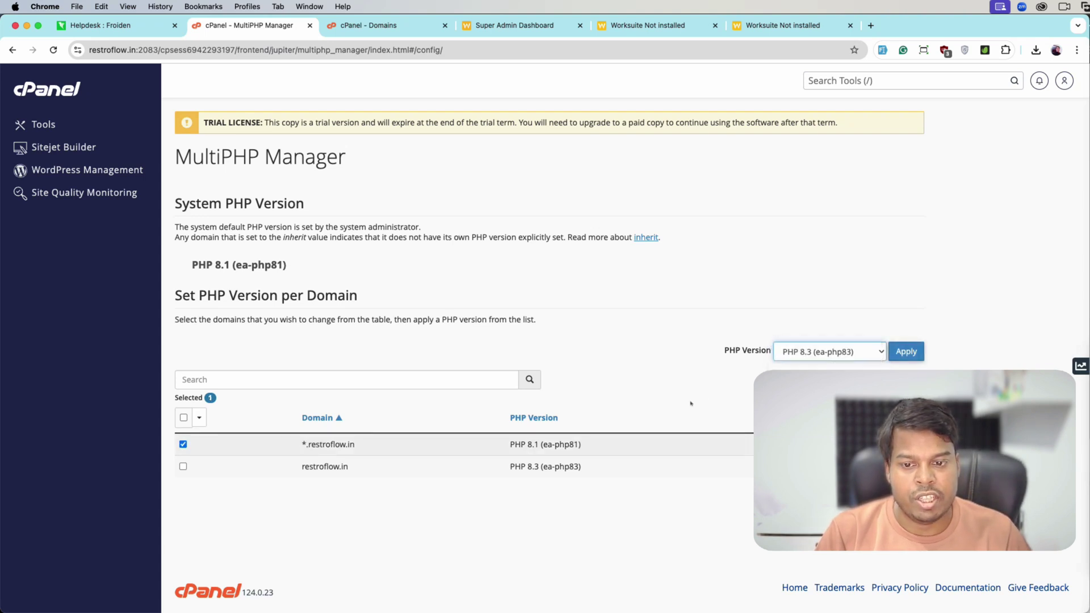
left_click(898, 346)
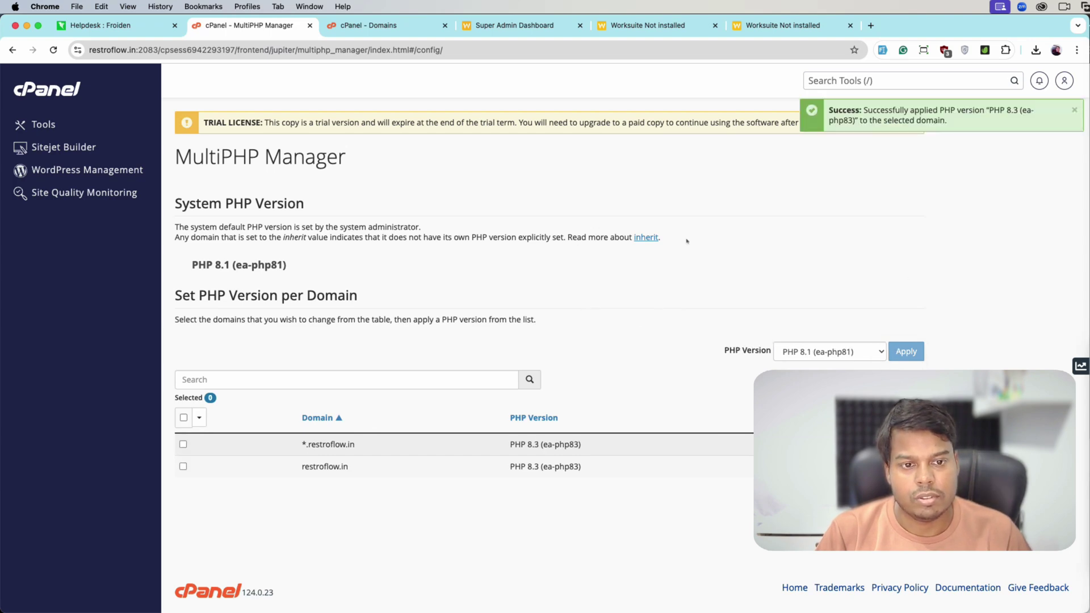
- Reload app.restroflow.in to check it under the new PHP version and dismiss the location permission request
left_click(647, 25)
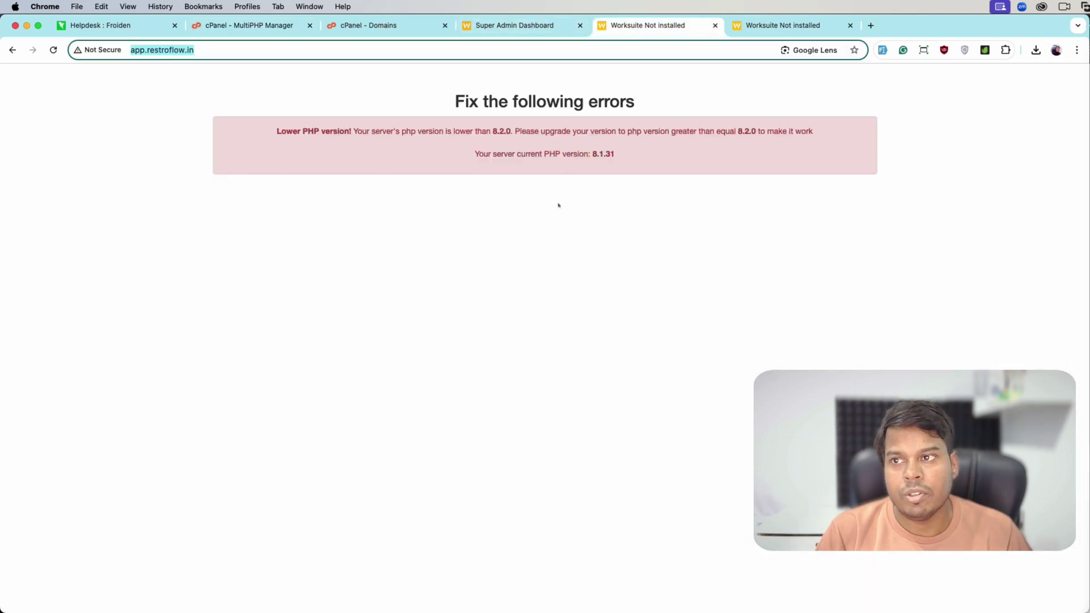
key("Return")
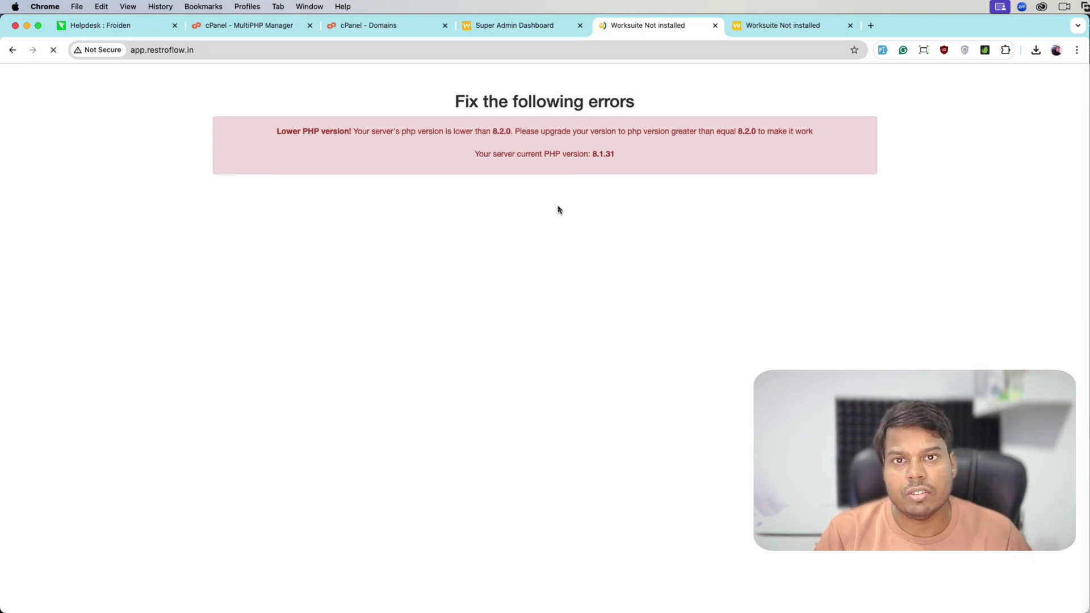
key("super+r")
key("super+r")
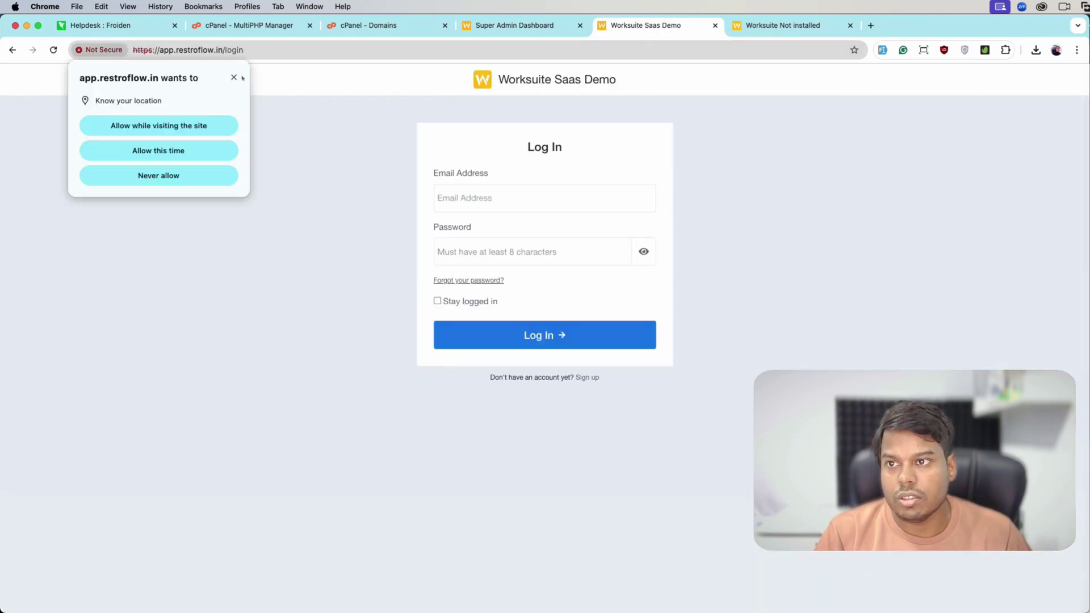
left_click(242, 78)
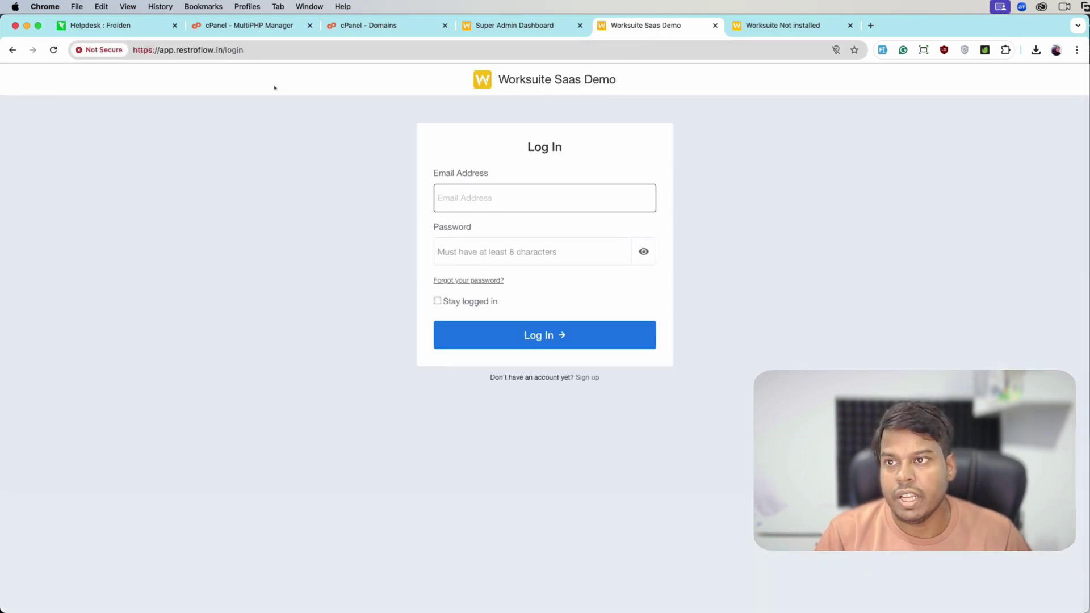
- Remove the login path from the address and load the root of app.restroflow.in
key("super+l")
key("alt+shift+Left")
key("BackSpace")
key("Return")
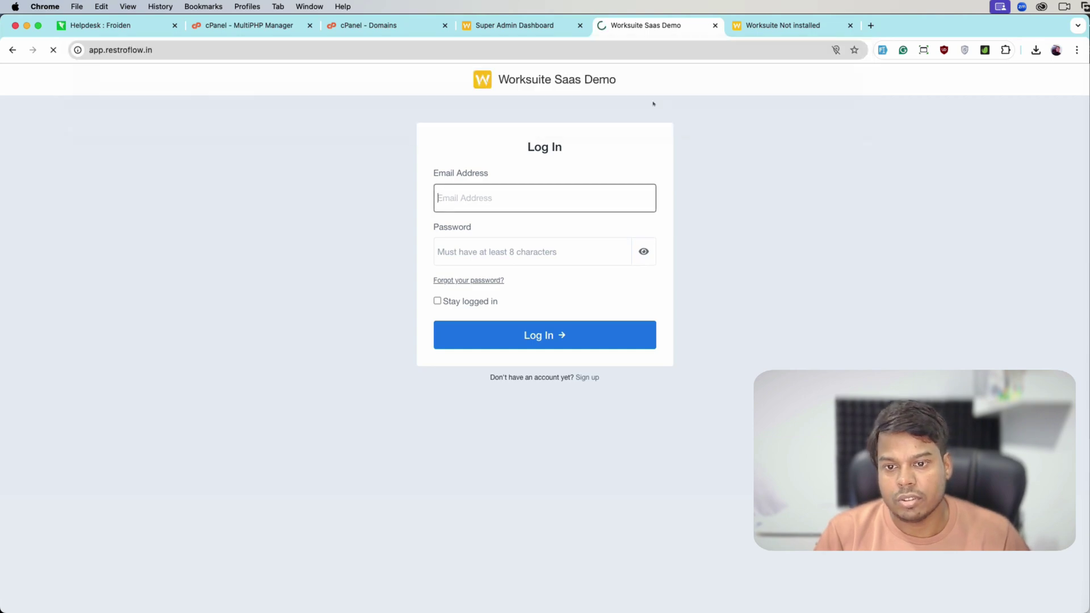
- Open Front Settings in the super admin dashboard and save Front Theme Settings with Disable Frontend Website unchecked
left_click(499, 25)
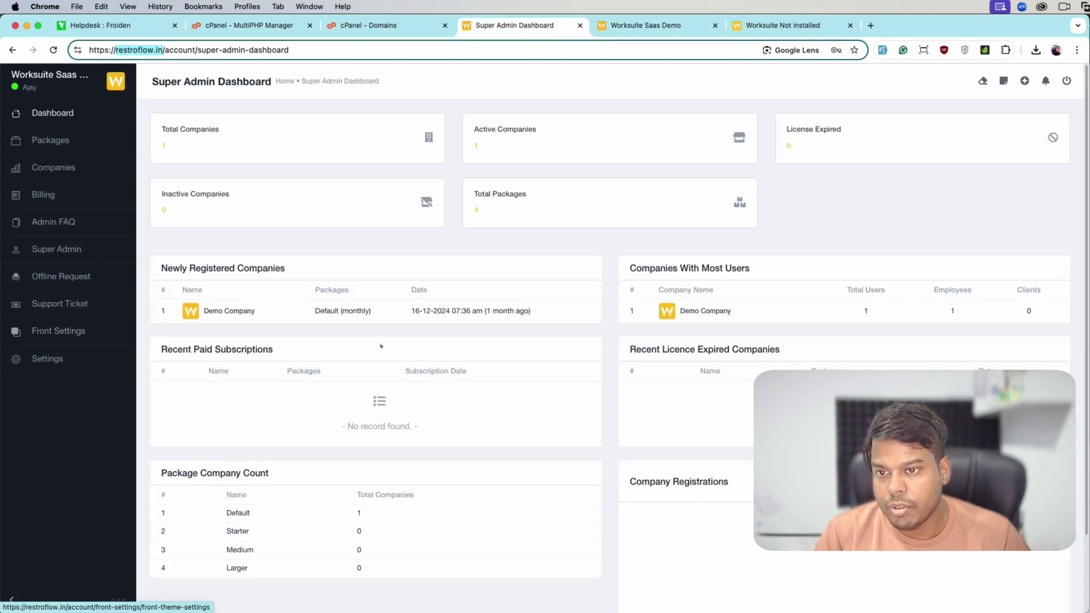
left_click(58, 330)
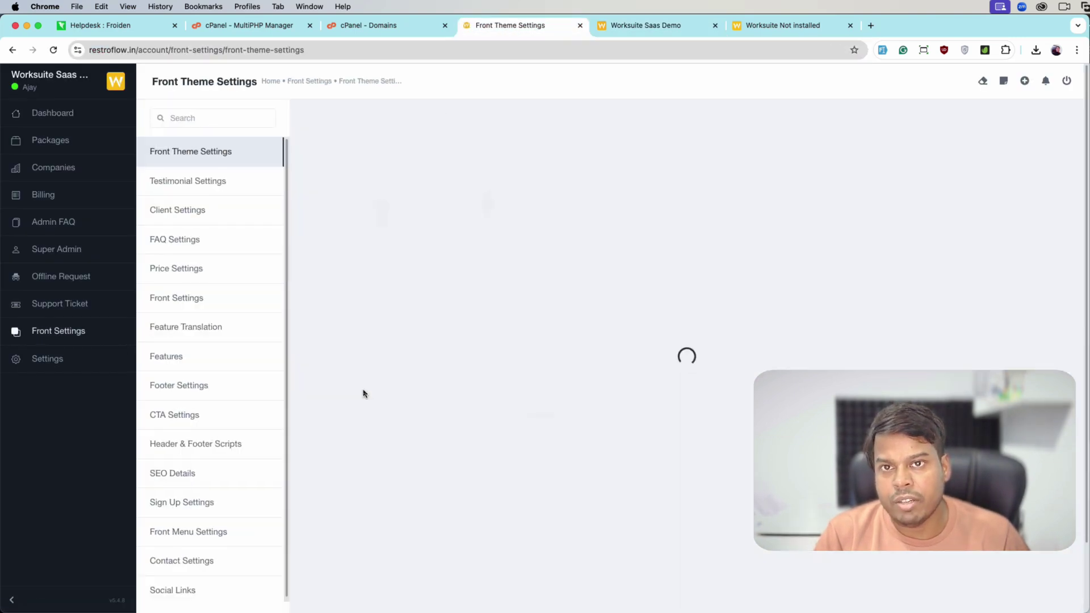
scroll(369, 400, "down", 3)
scroll(352, 550, "down", 1)
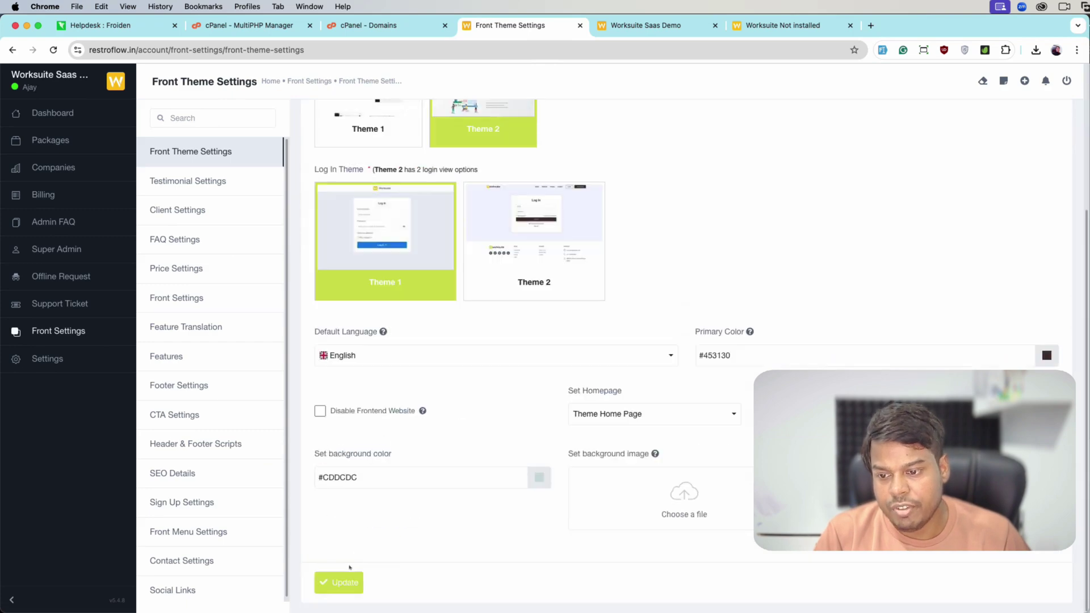
left_click(348, 580)
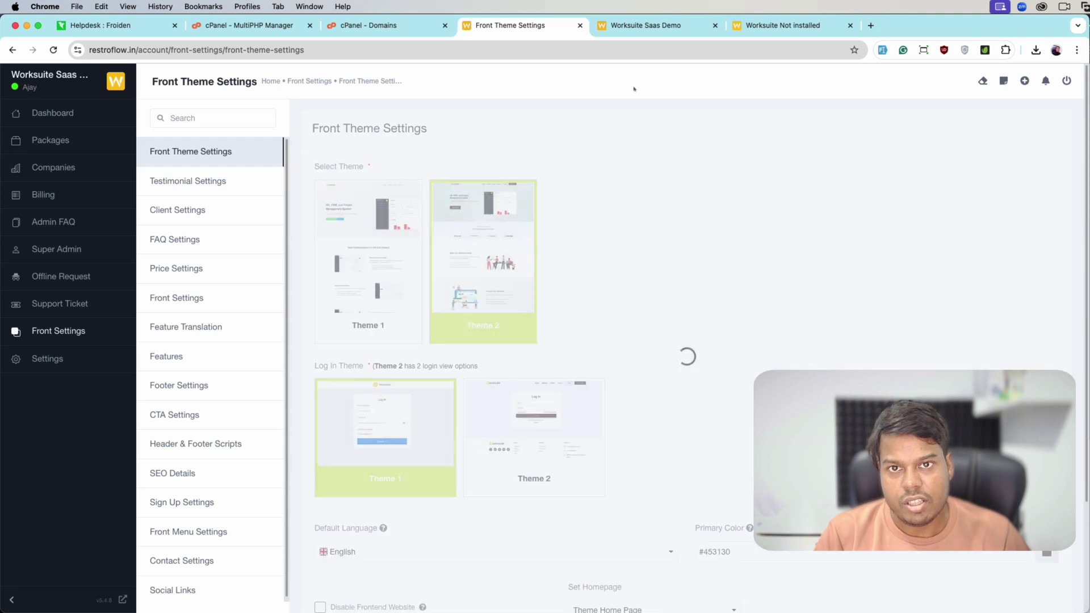
- Load the homepages of app.restroflow.in and as.restroflow.in, accepting all cookies on the latter
left_click(641, 25)
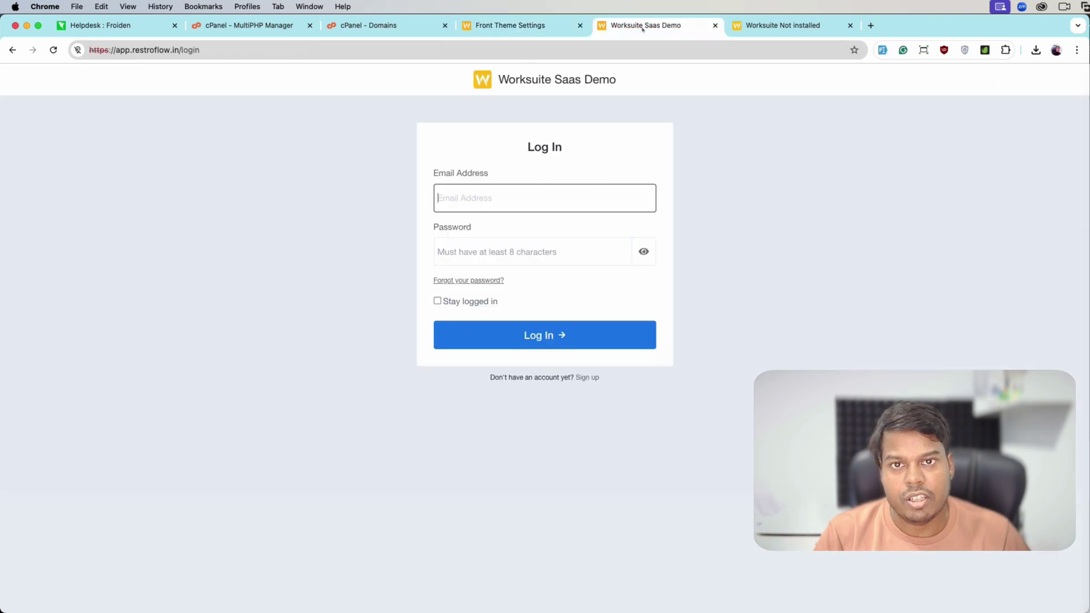
left_click(225, 50)
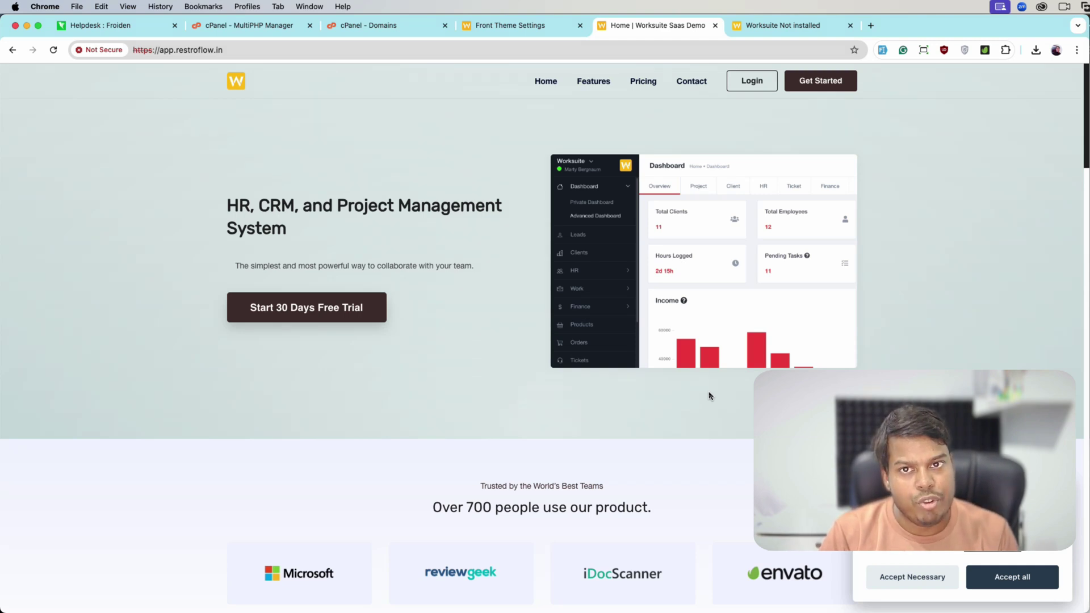
left_click(783, 25)
key("super+r")
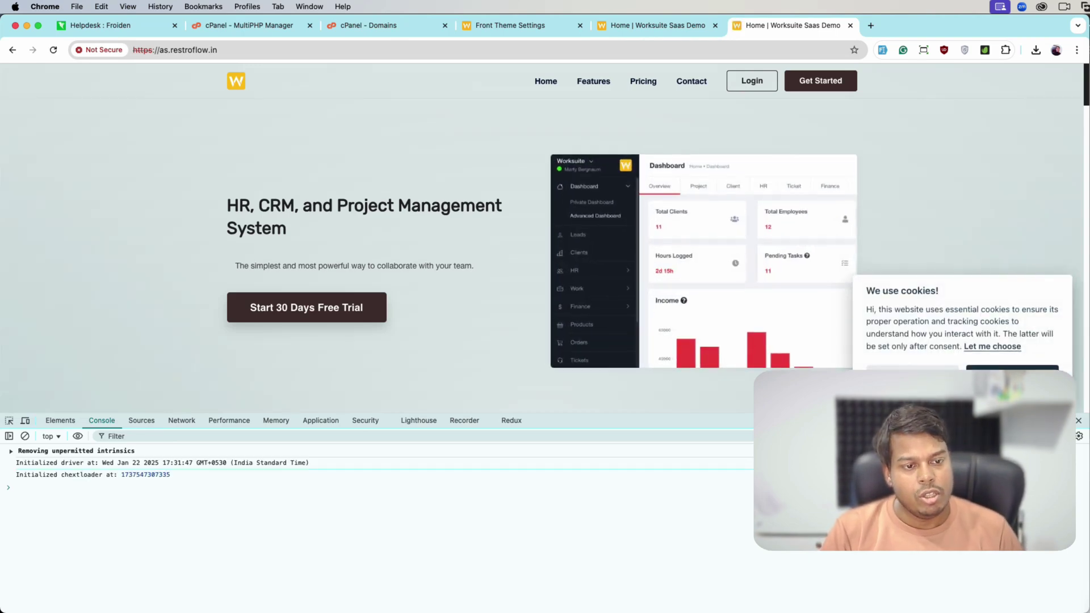
left_click(1012, 375)
- Copy restroflow.in from the wildcard entry in cPanel's MultiPHP Manager and open a Terminal window
key("super+2")
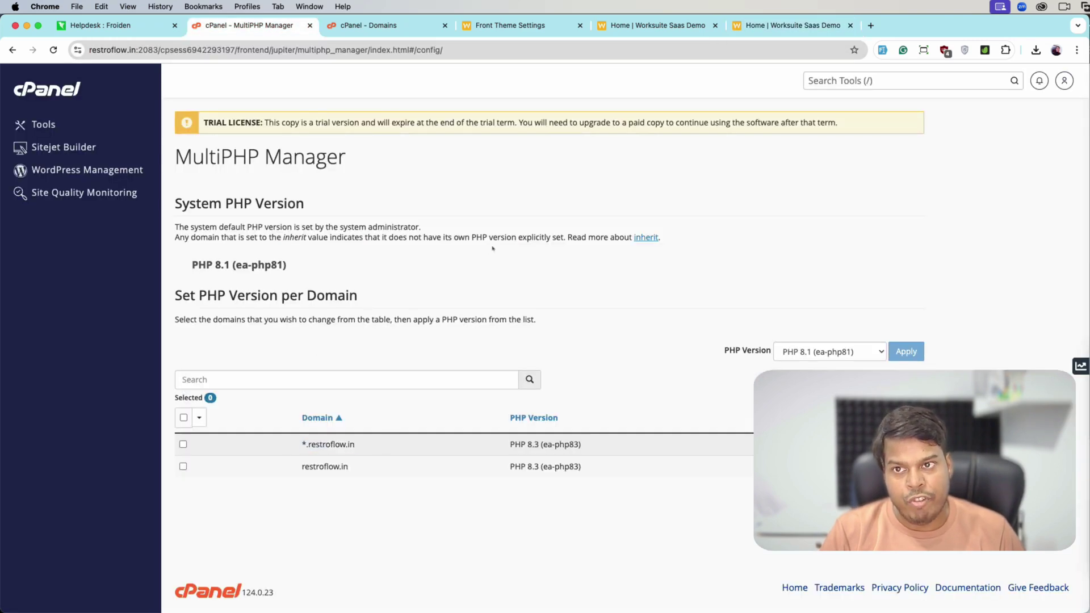
left_click_drag(307, 446, 362, 446)
key("cmd+c")
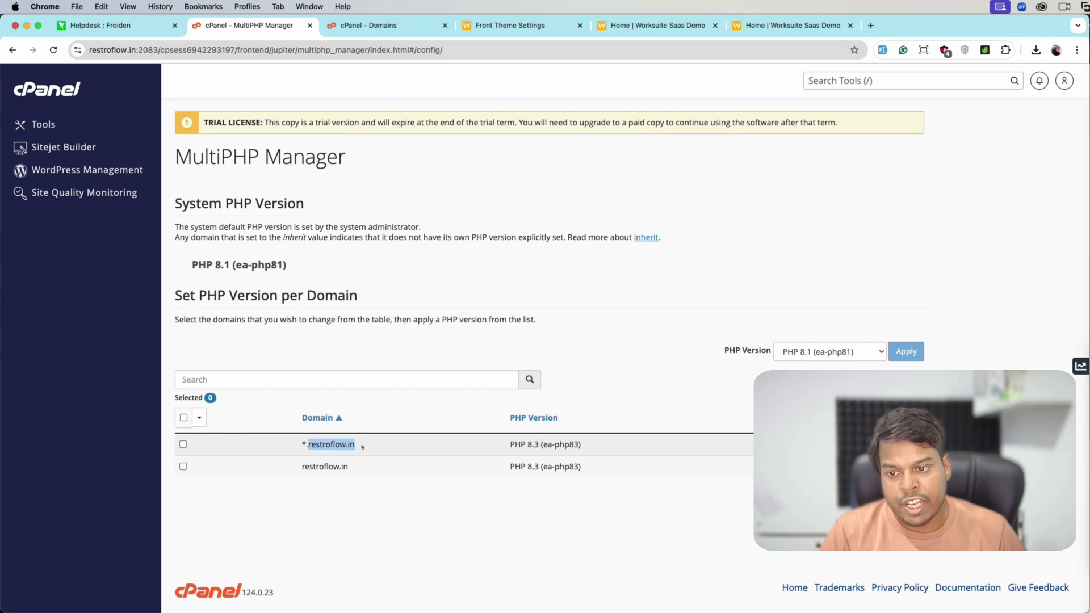
key("super+space")
type("clear")
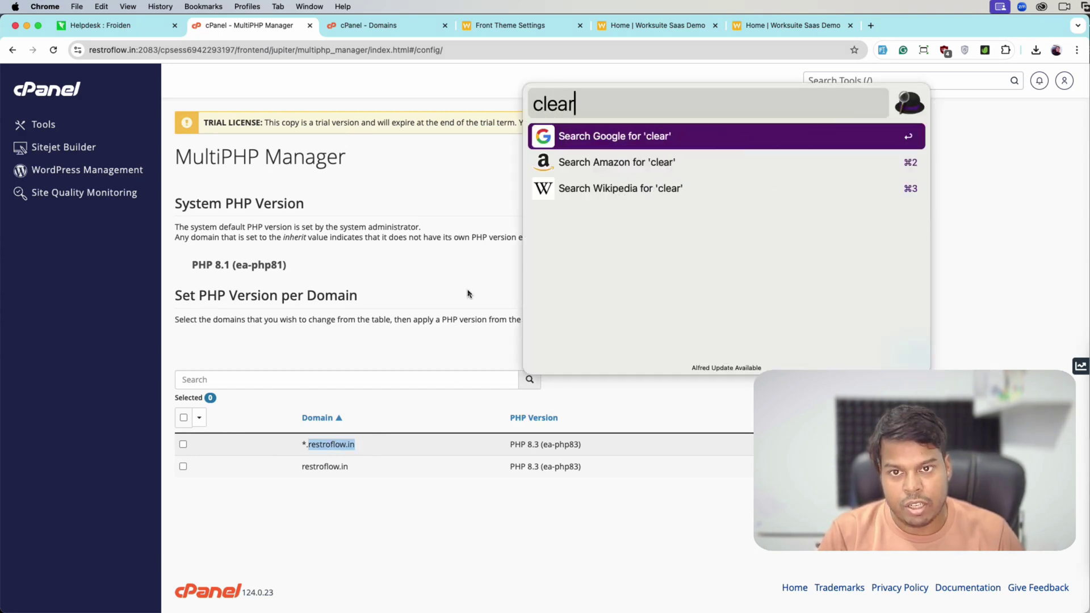
key("BackSpace")
key("Return")
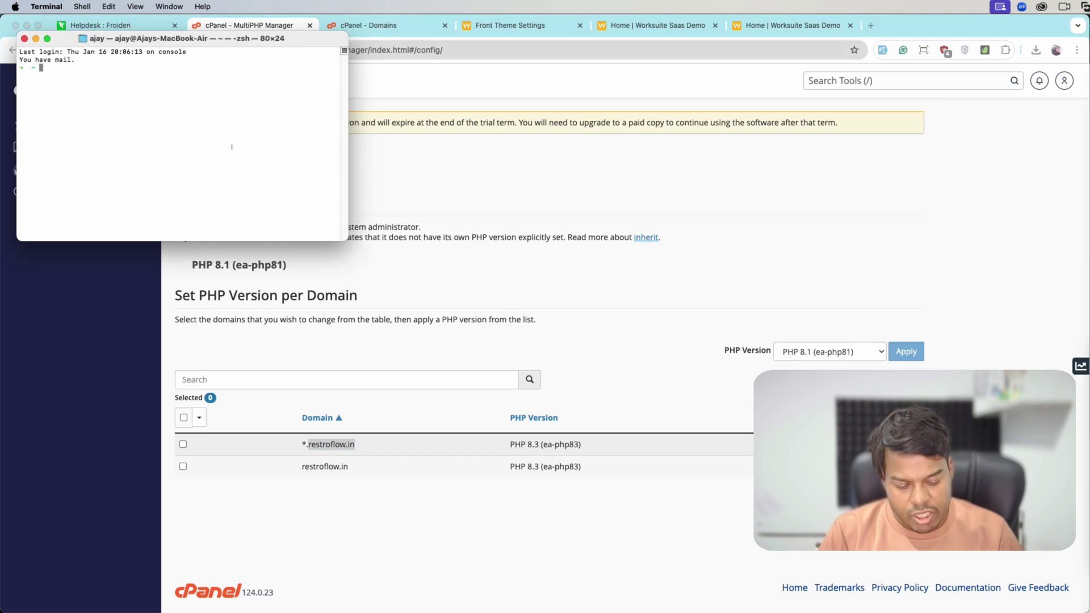
- Ping rad.restroflow.in from Terminal to check that the wildcard subdomain resolves
type("ping")
key("cmd+v")
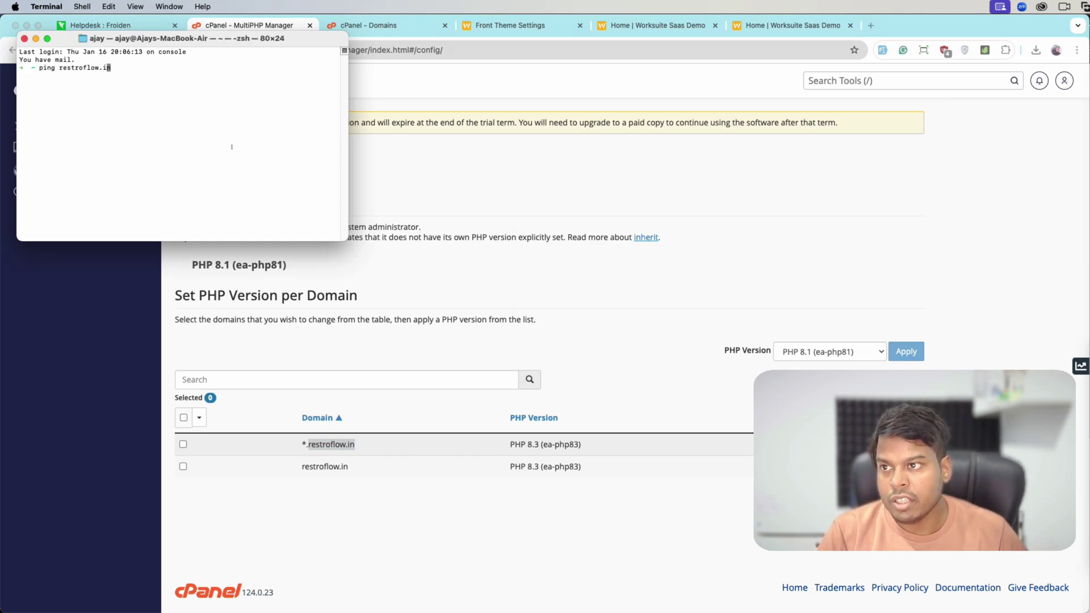
key("Left")
key("Left")
key("Left")
key("Left")
key("Left")
key("Left")
key("Left")
key("Left")
key("Left")
key("Left")
key("Left")
key("Left")
key("Left")
type("rad.")
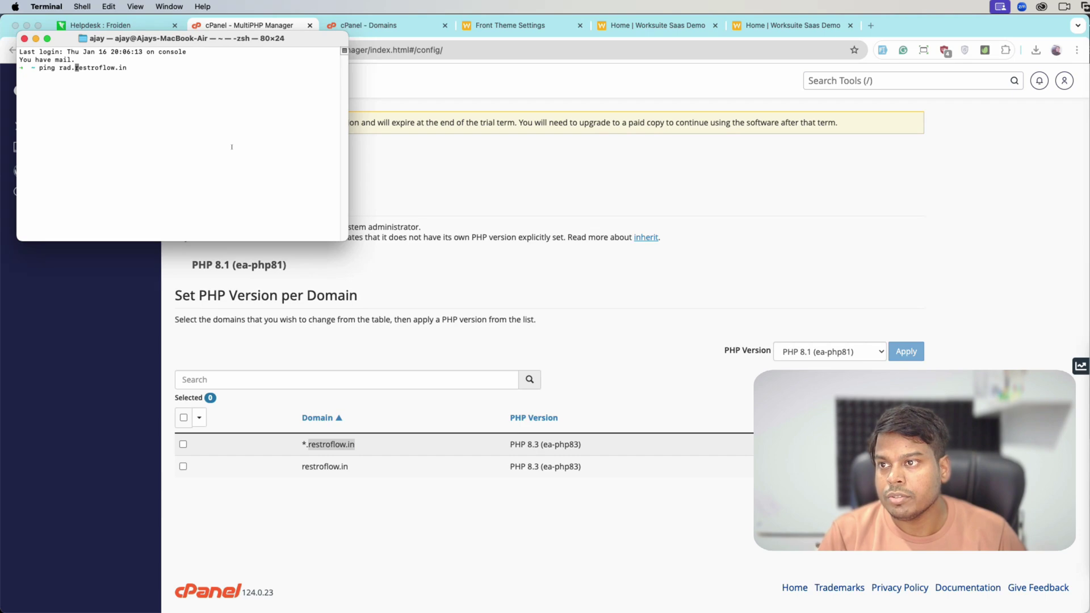
key("Return")
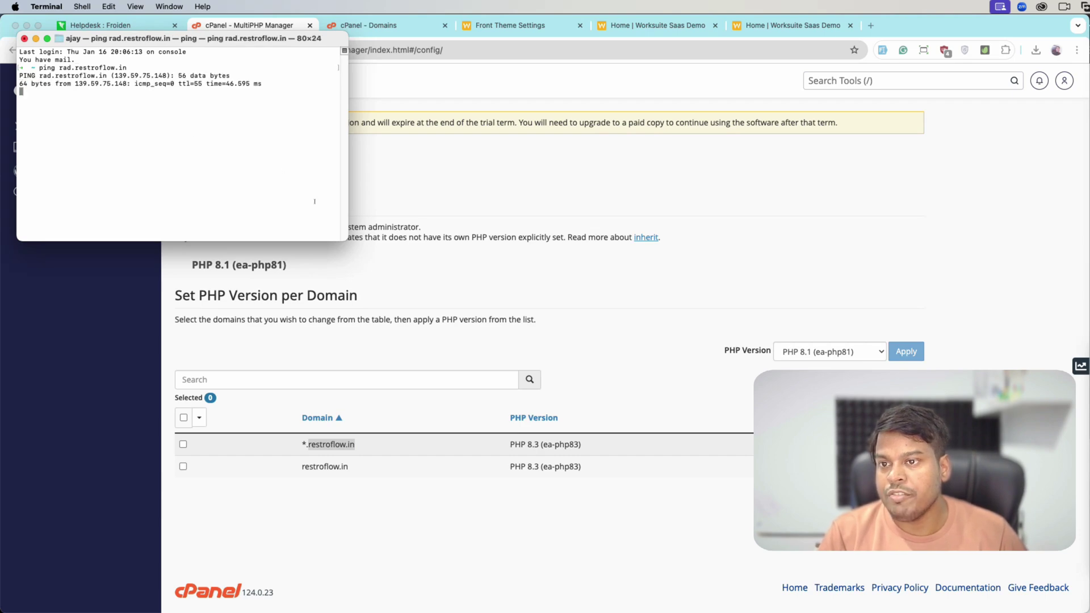
- Enlarge the Terminal window, stop the ping and switch back to Chrome
left_click_drag(472, 286, 789, 320)
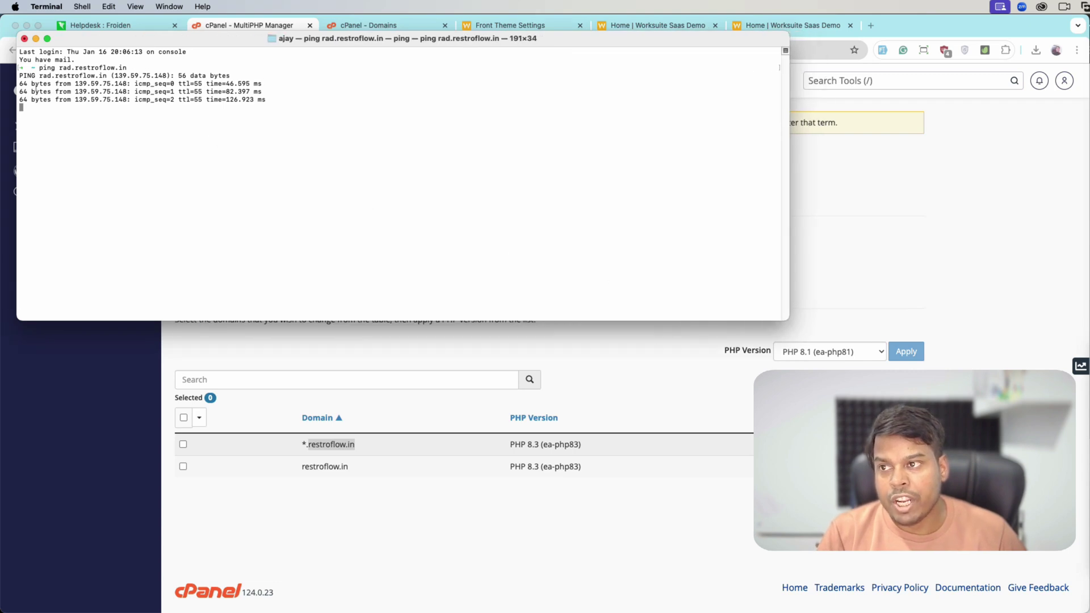
left_click_drag(778, 79, 23, 106)
left_click(262, 133)
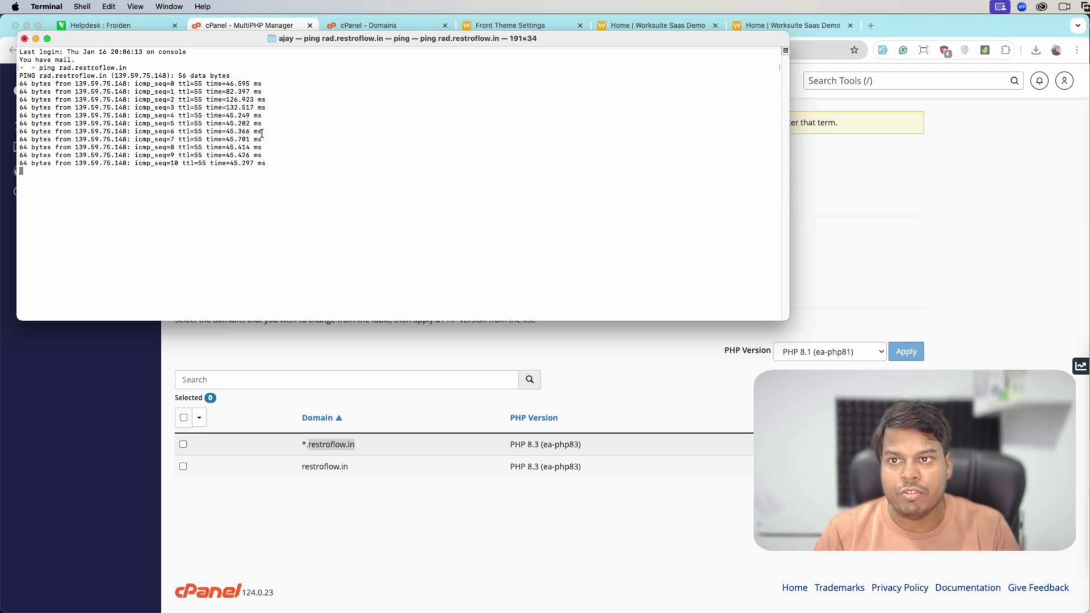
key("ctrl+c")
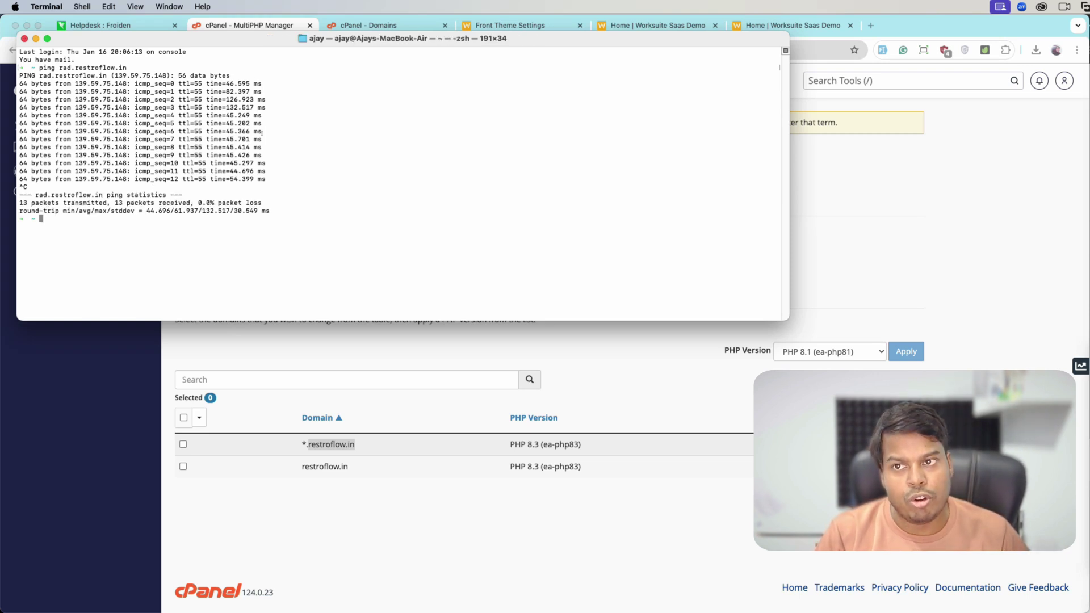
key("super+Tab")
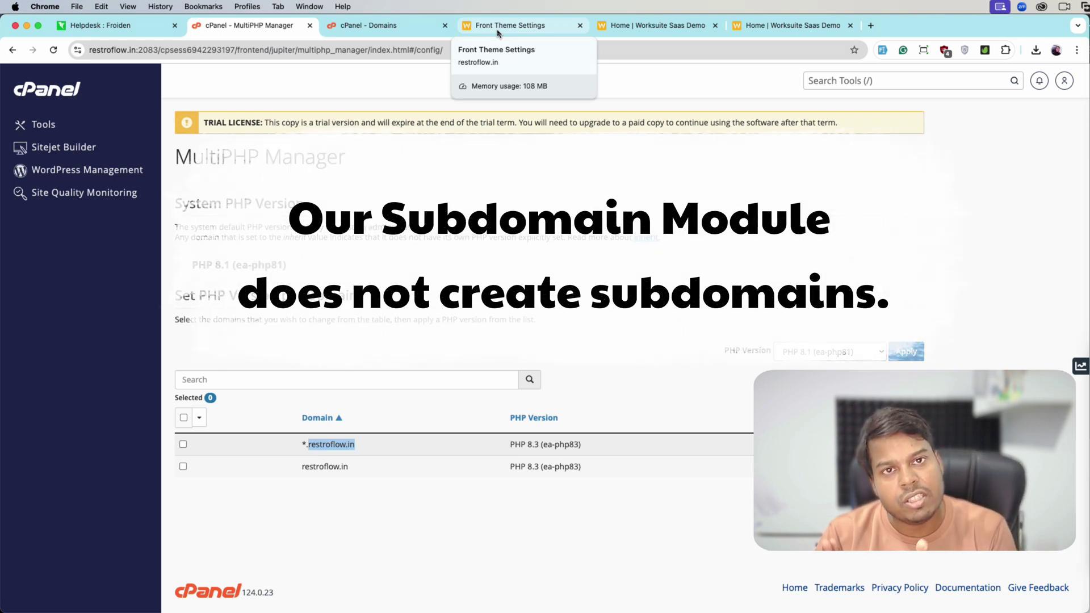
left_click(454, 330)
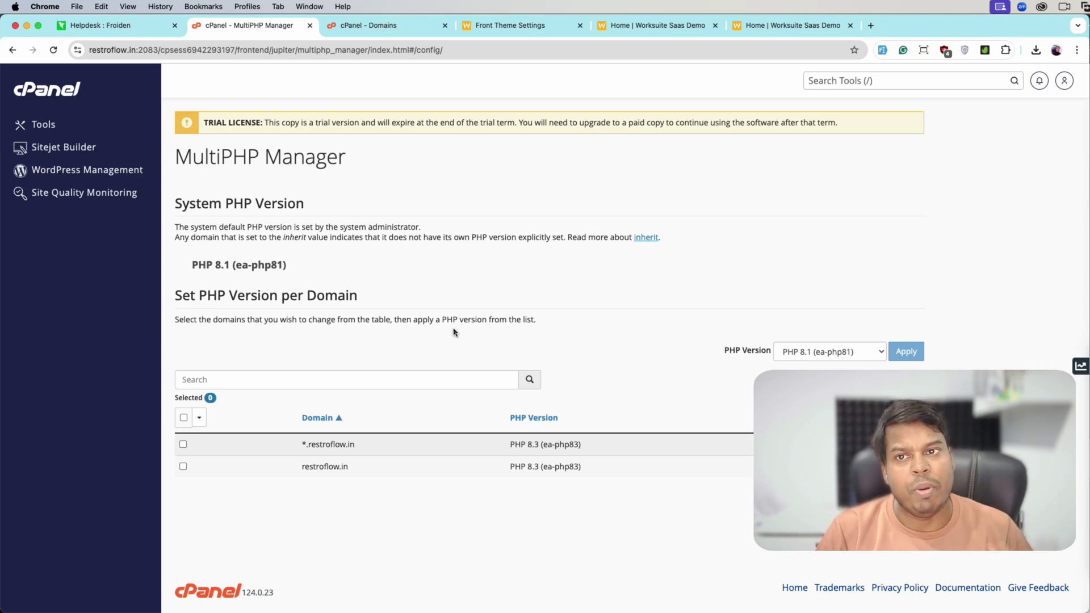
- Search the super admin settings for "mod" and open Module Settings
left_click(509, 25)
left_click(369, 25)
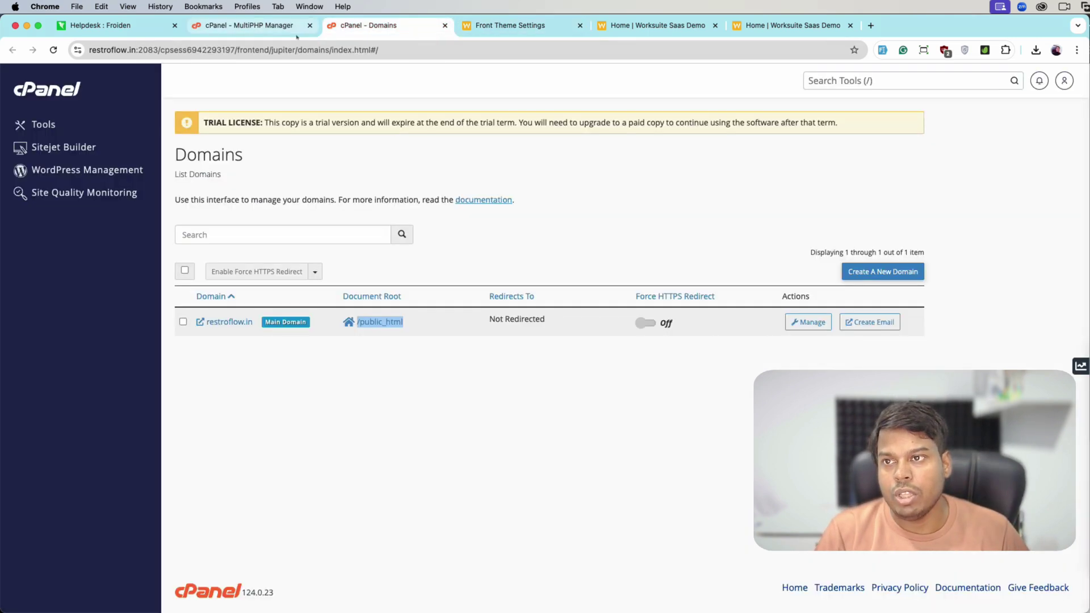
key("ctrl+Tab")
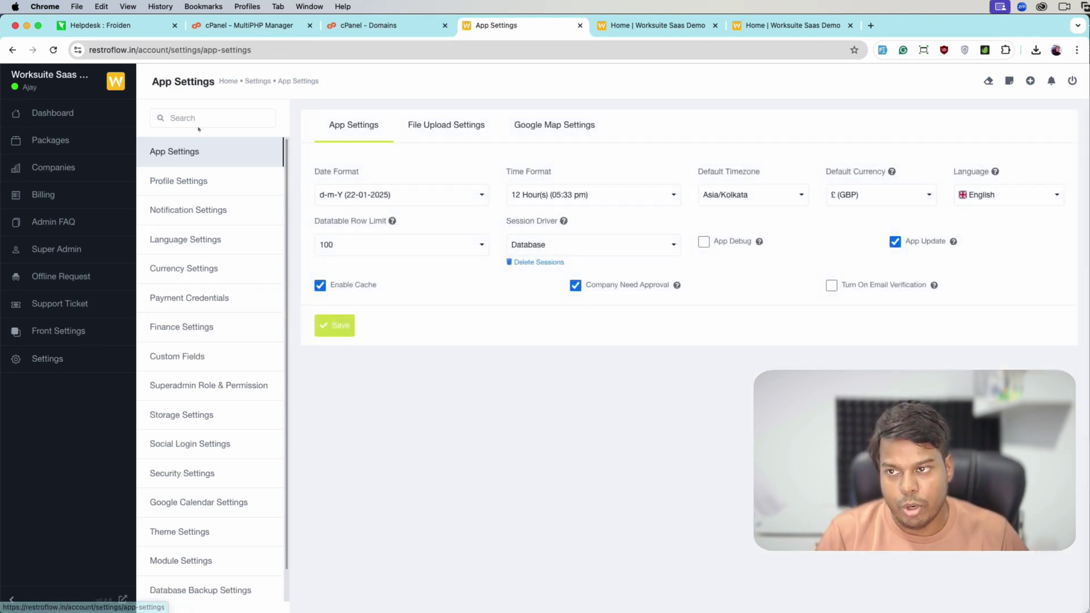
left_click(194, 118)
type("mod")
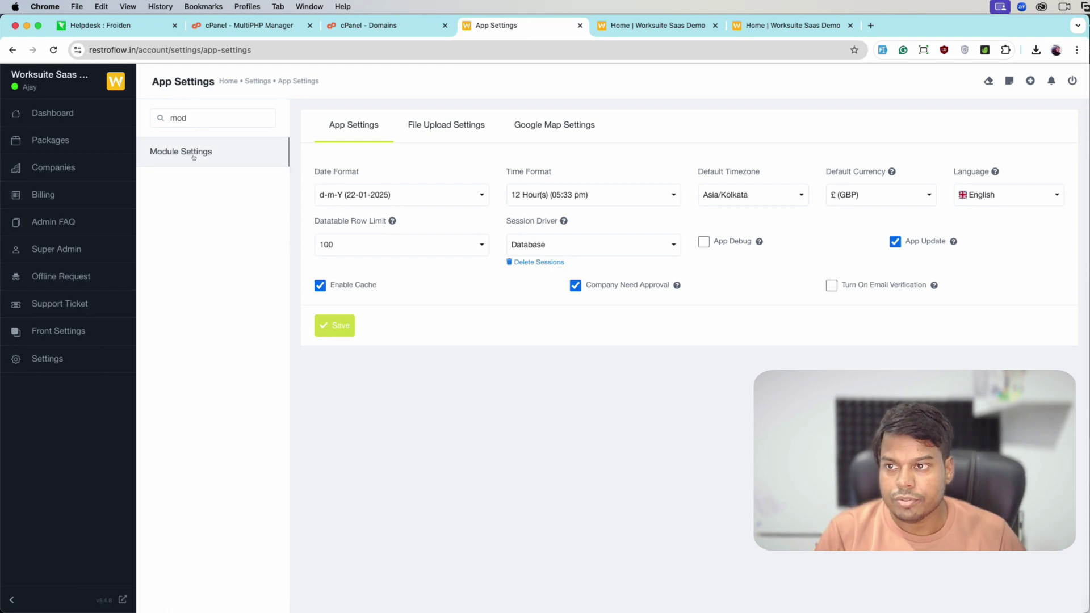
left_click(194, 157)
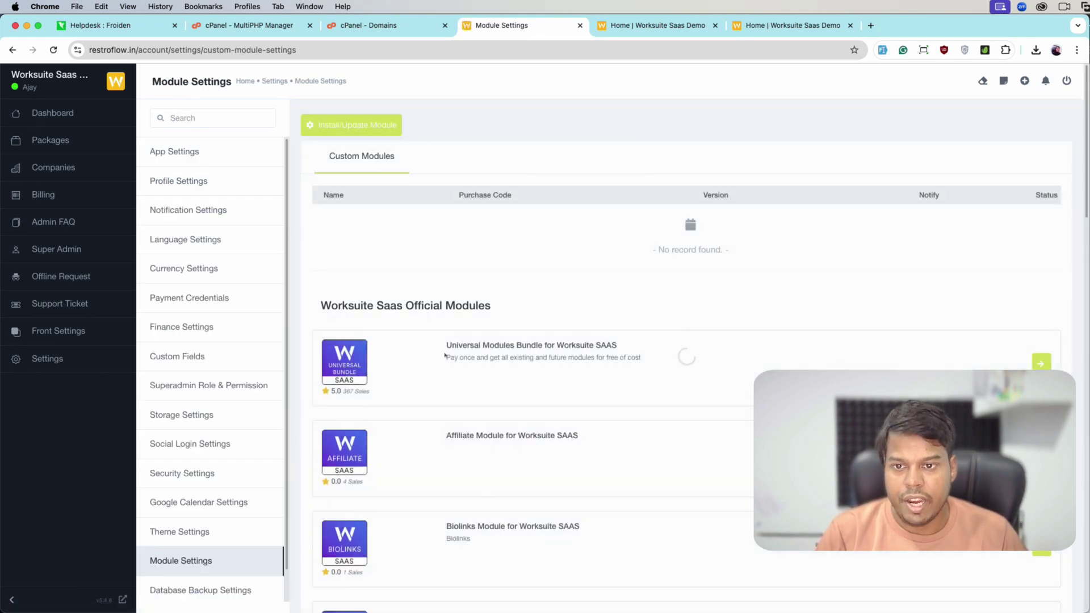
- Install the Subdomain module by uploading its zip file from the Downloads folder, and activate it in the custom modules list
left_click(350, 125)
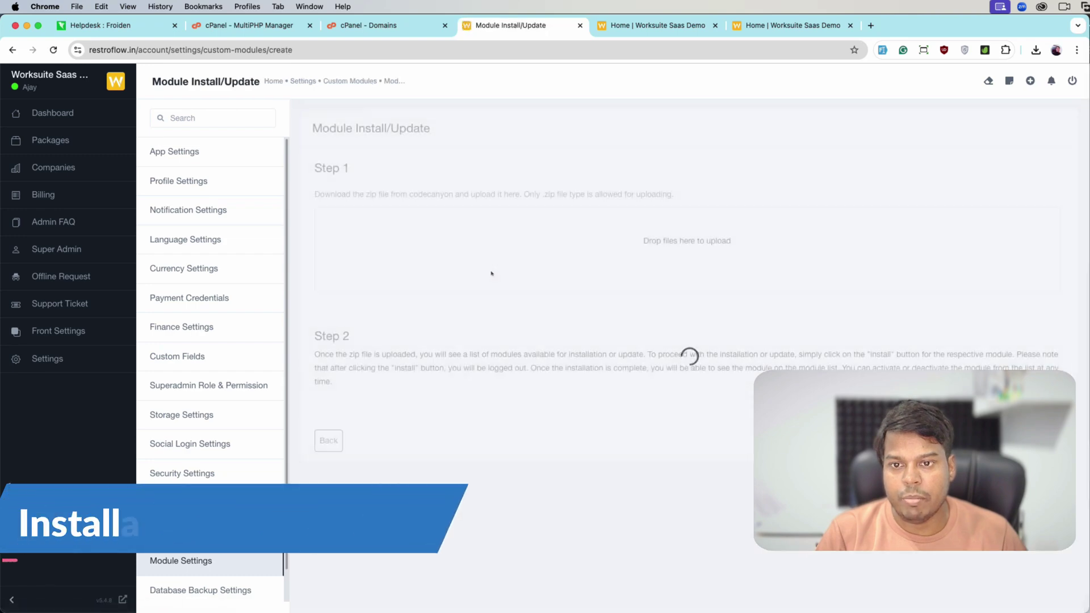
left_click(657, 262)
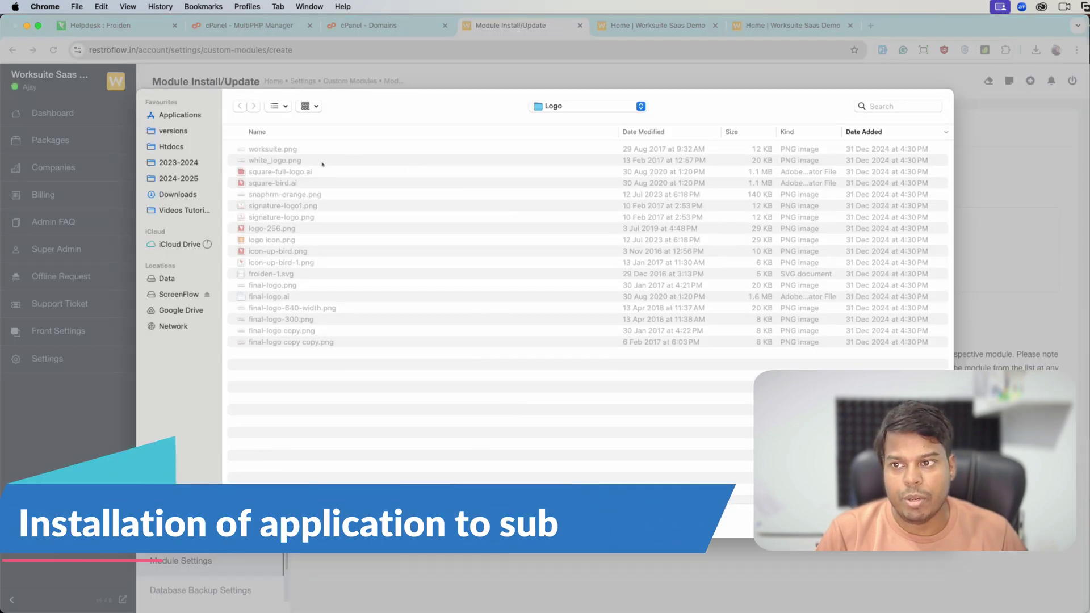
left_click(177, 194)
double_click(318, 147)
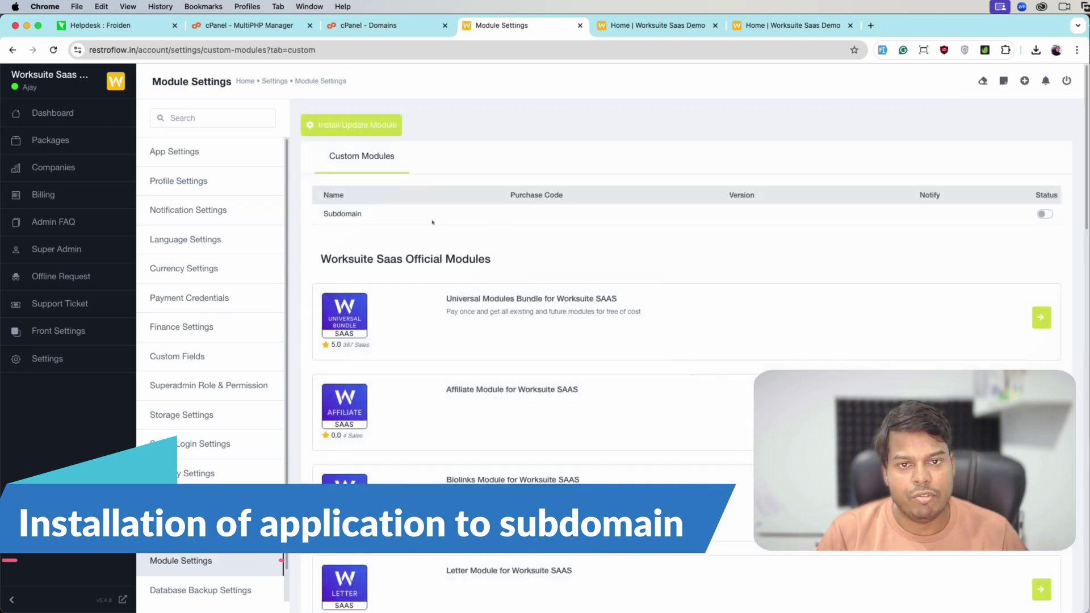
left_click(1045, 214)
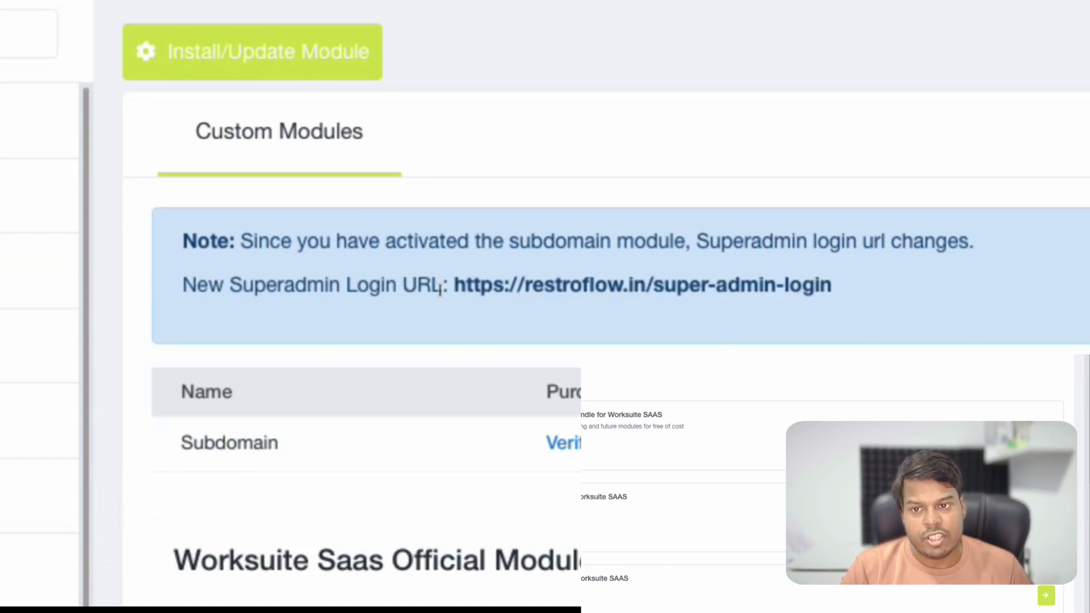
- Reload app.restroflow.in and as.restroflow.in to check how each subdomain responds with the Subdomain module active
left_click(655, 23)
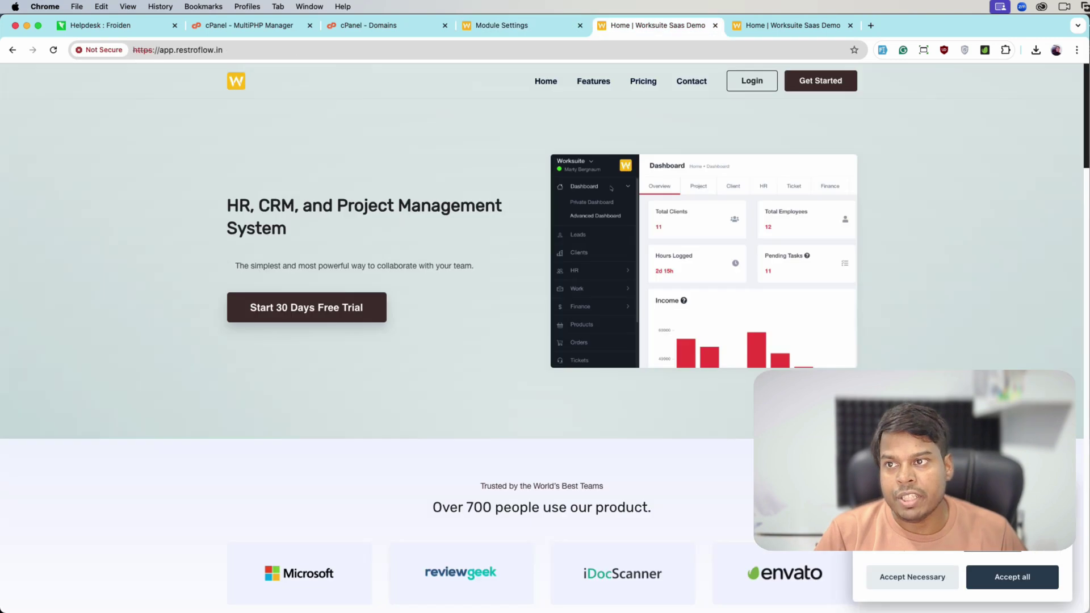
key("super+r")
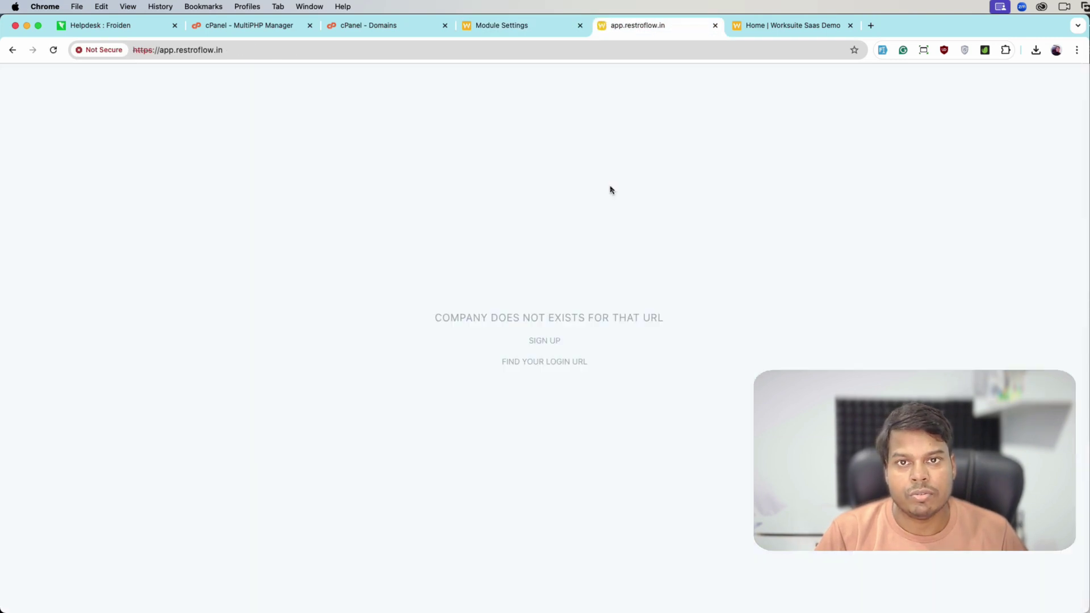
left_click_drag(414, 315, 698, 318)
left_click(698, 318)
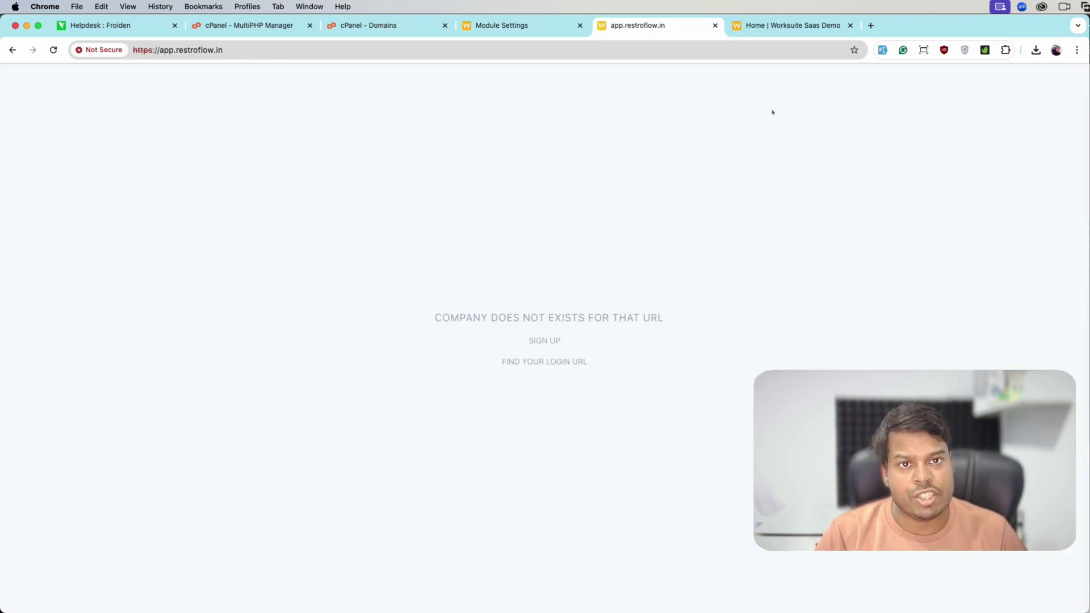
left_click(789, 26)
key("super+r")
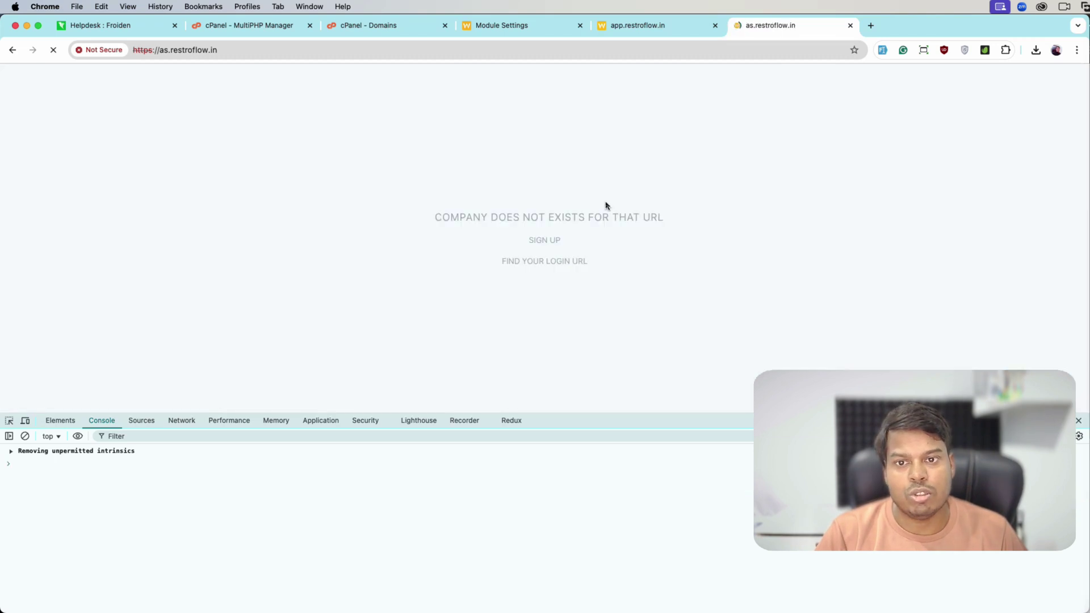
left_click_drag(437, 217, 662, 217)
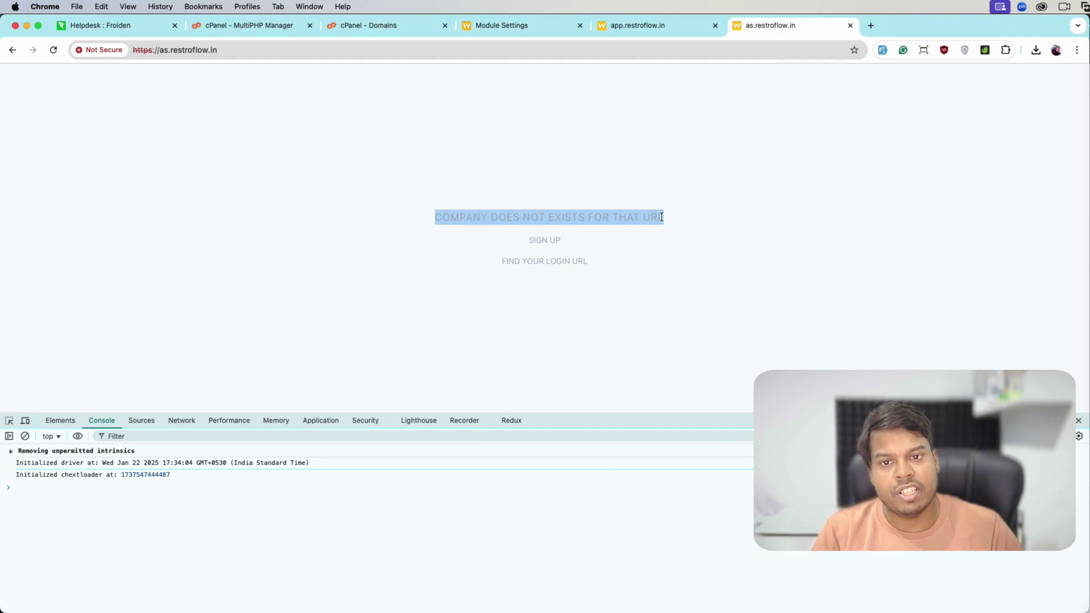
left_click(715, 249)
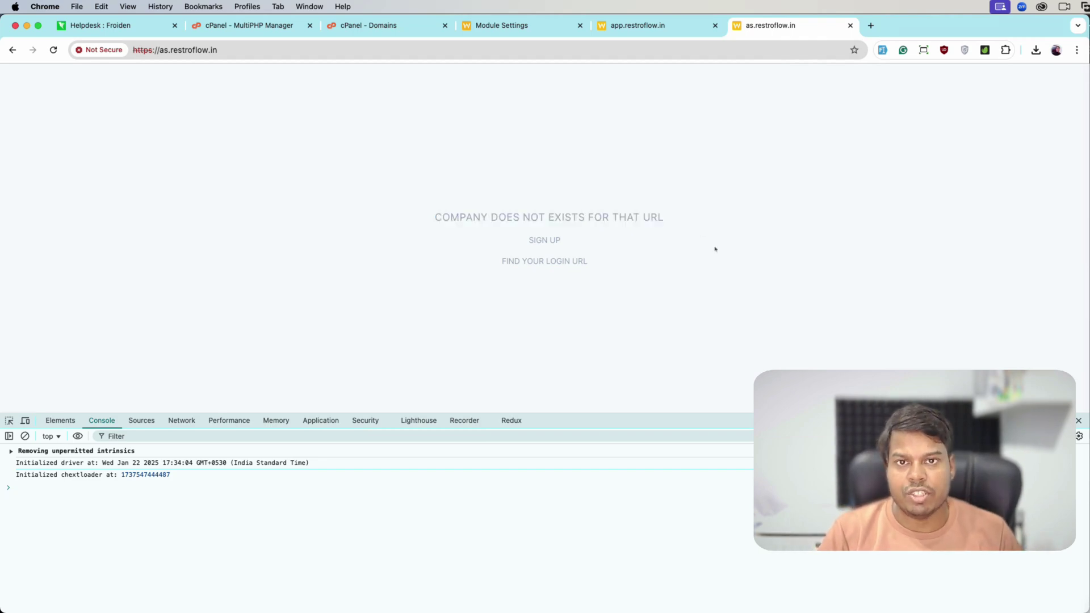
- Remove the as prefix from the address to load restroflow.in, accept all cookies and close the developer tools
left_click(167, 50)
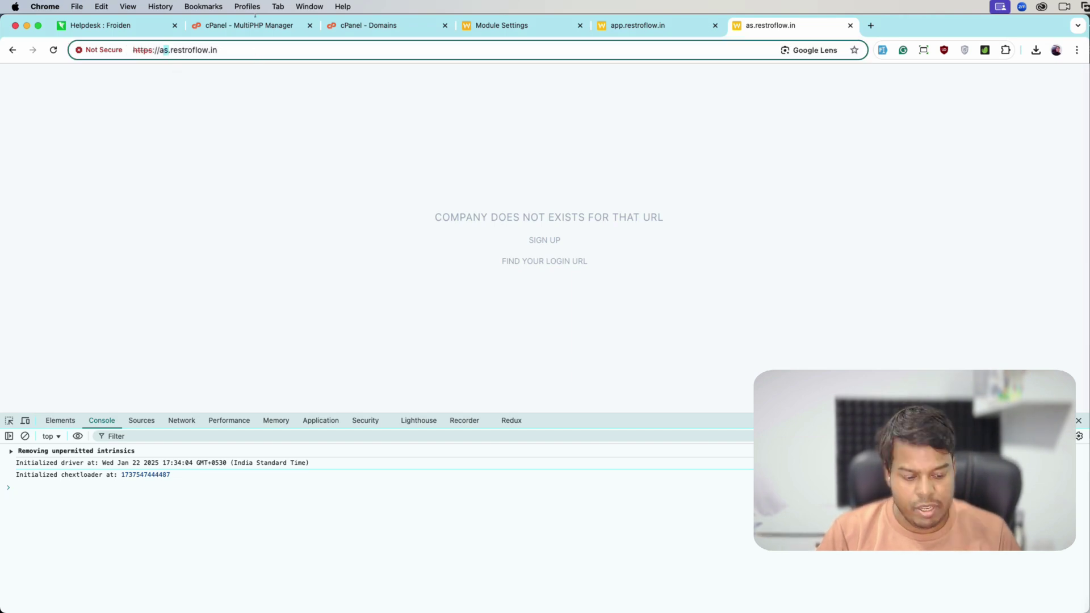
key("BackSpace")
key("BackSpace")
key("Delete")
key("Return")
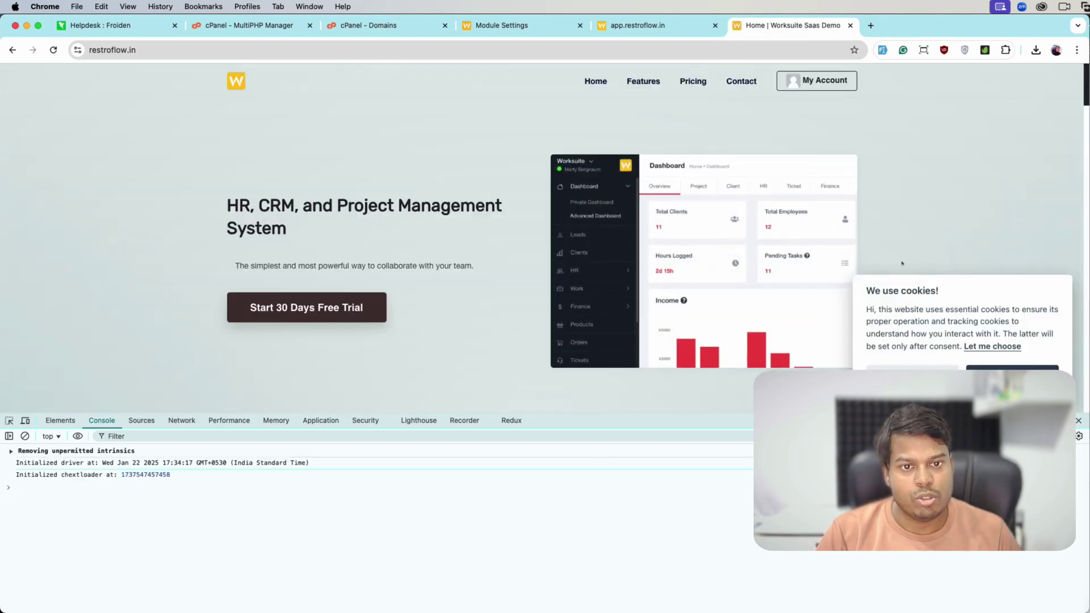
left_click(1012, 367)
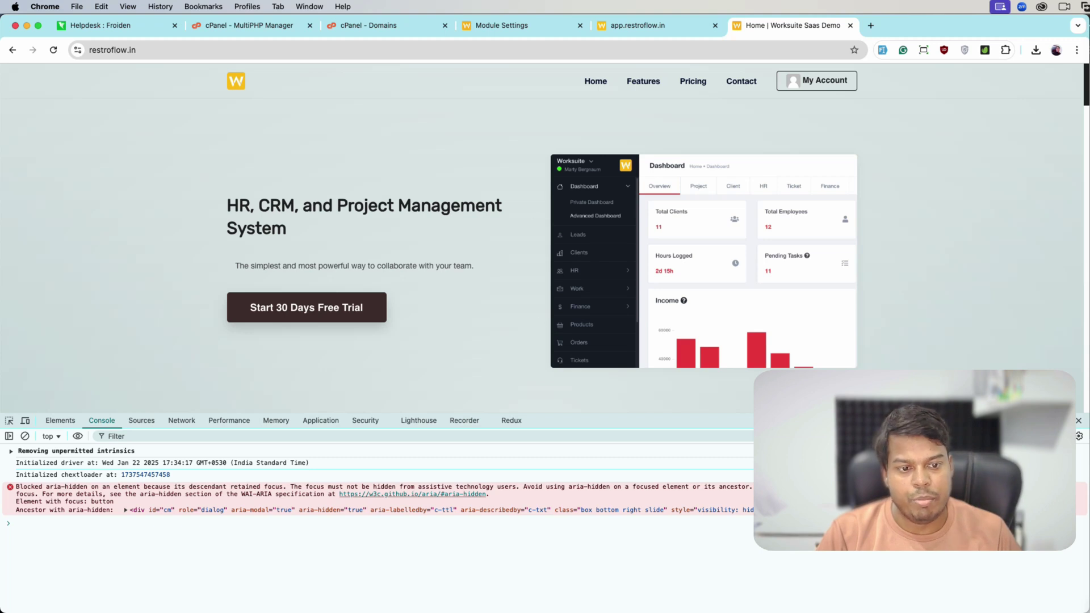
left_click(1078, 420)
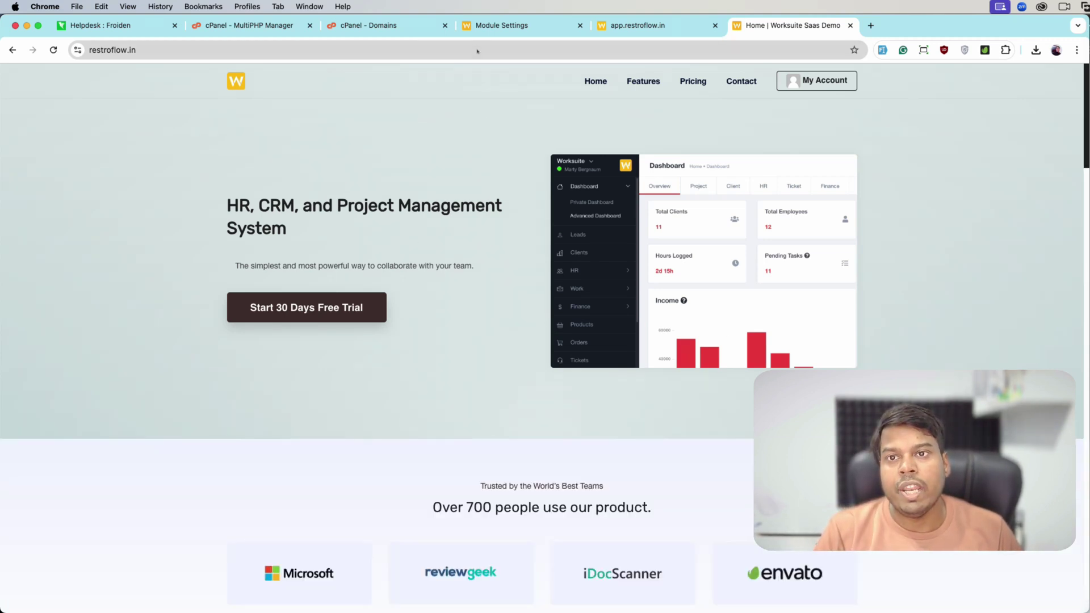
- Read the MAIN_APPLICATION_SUBDOMAIN note in the Subdomain Module help article and return to the app.restroflow.in page
left_click(125, 27)
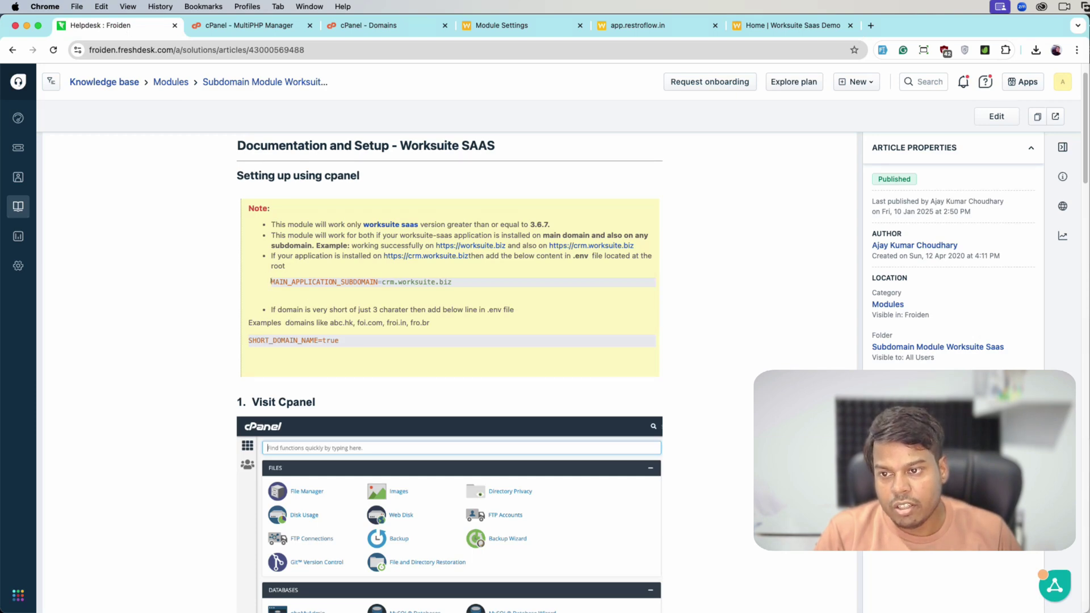
left_click(619, 27)
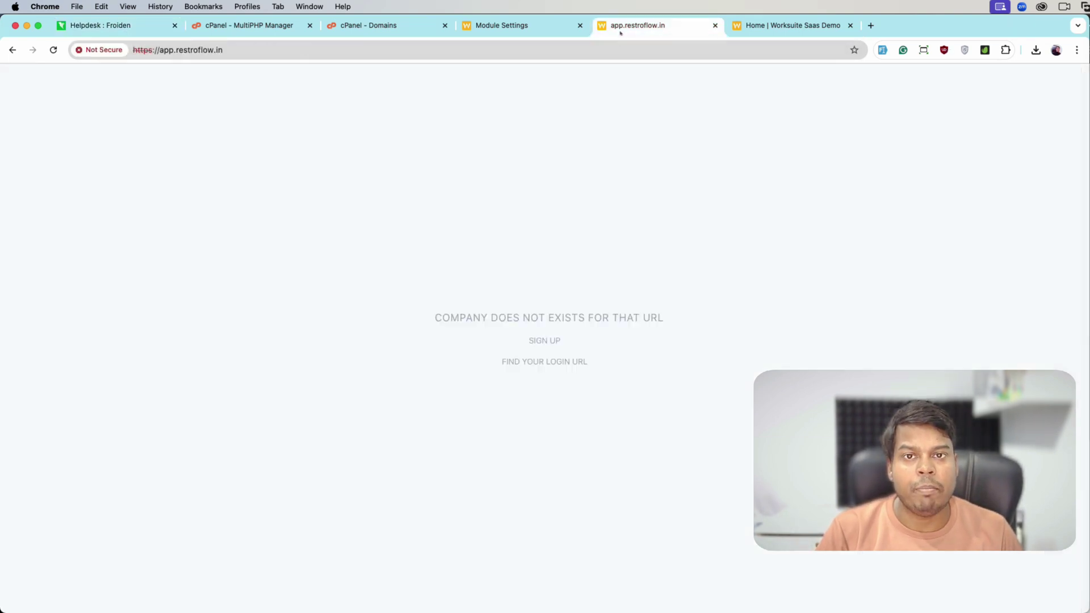
- Open the Companies list in the super admin dashboard and follow Demo Company's demo.restroflow.in link
left_click(402, 31)
left_click(499, 26)
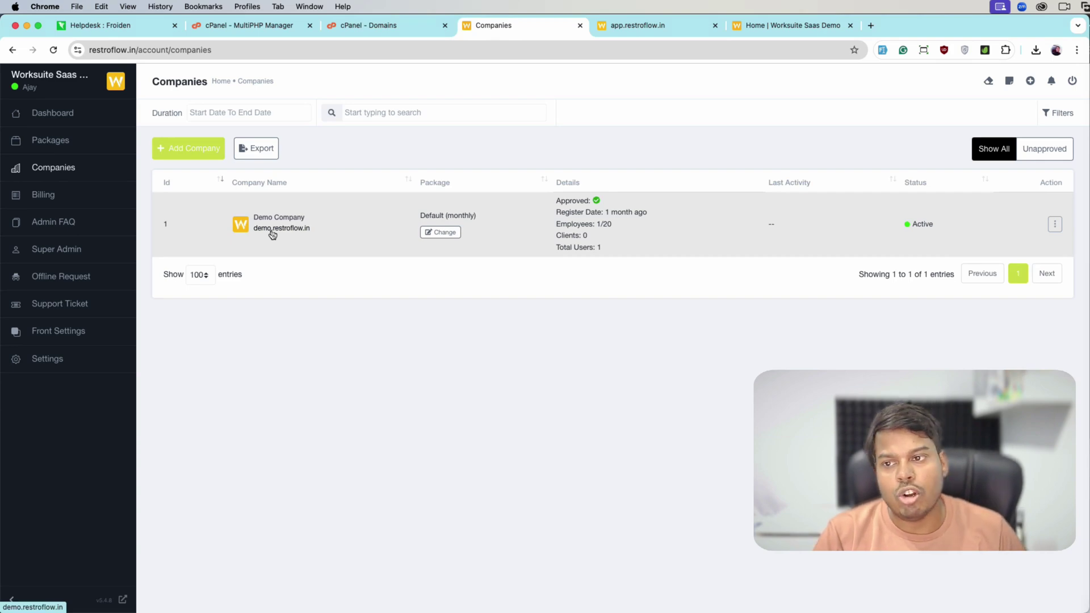
left_click(272, 229)
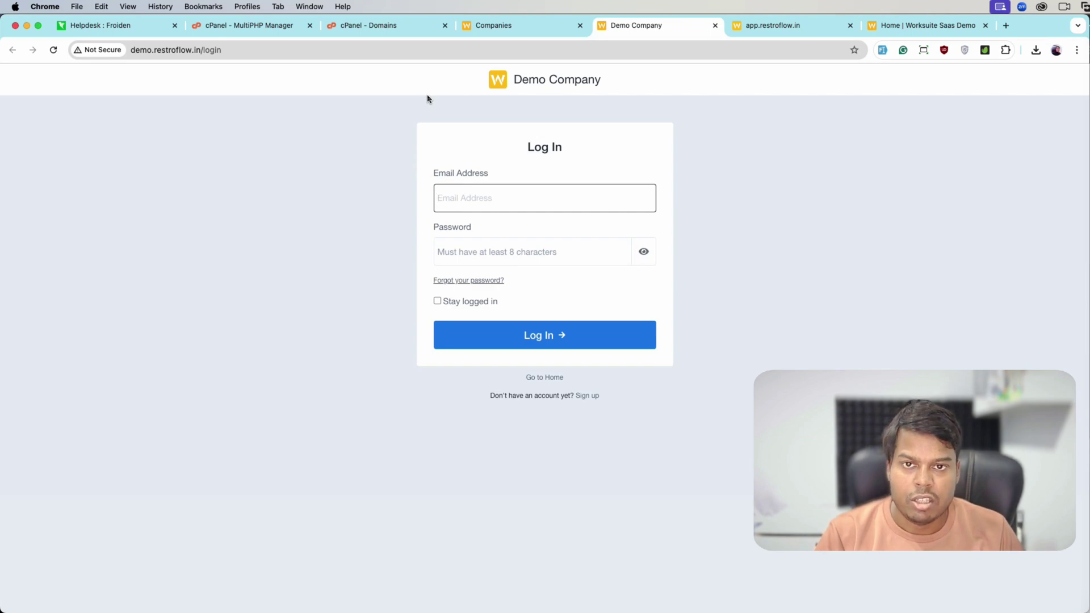
- Compare the Companies list, the Demo Company login page and the app.restroflow.in page, and return to cPanel's Domains list
left_click(403, 25)
left_click(510, 25)
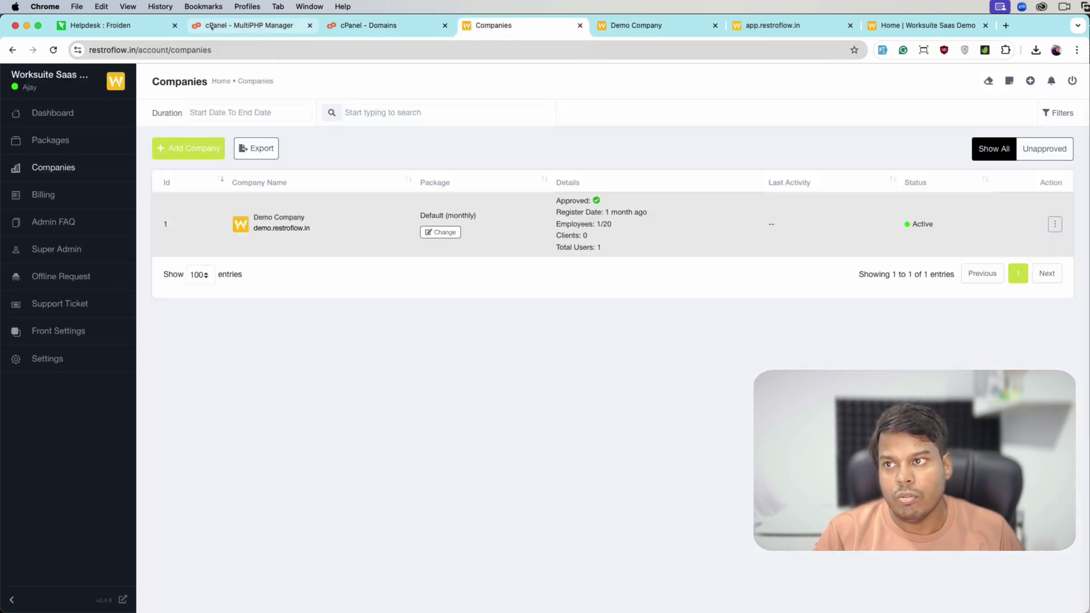
left_click(636, 25)
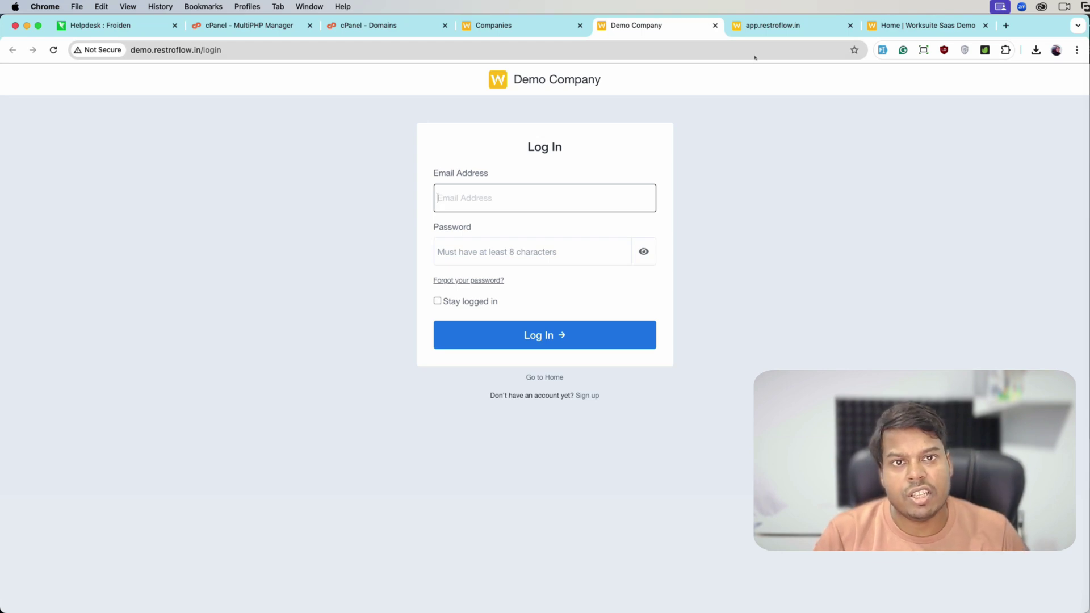
left_click(769, 24)
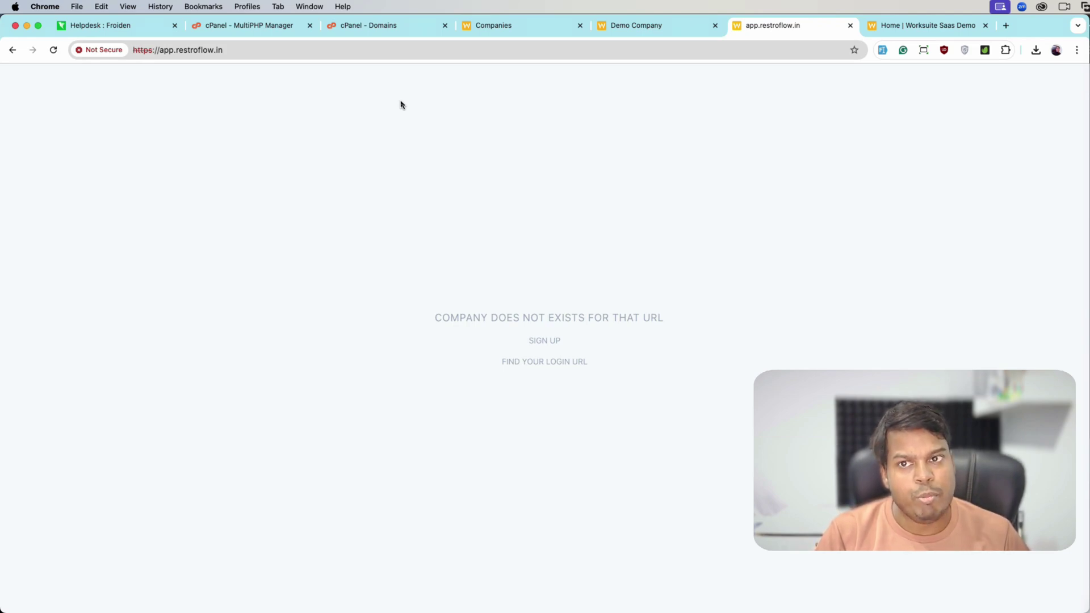
left_click_drag(423, 249, 567, 344)
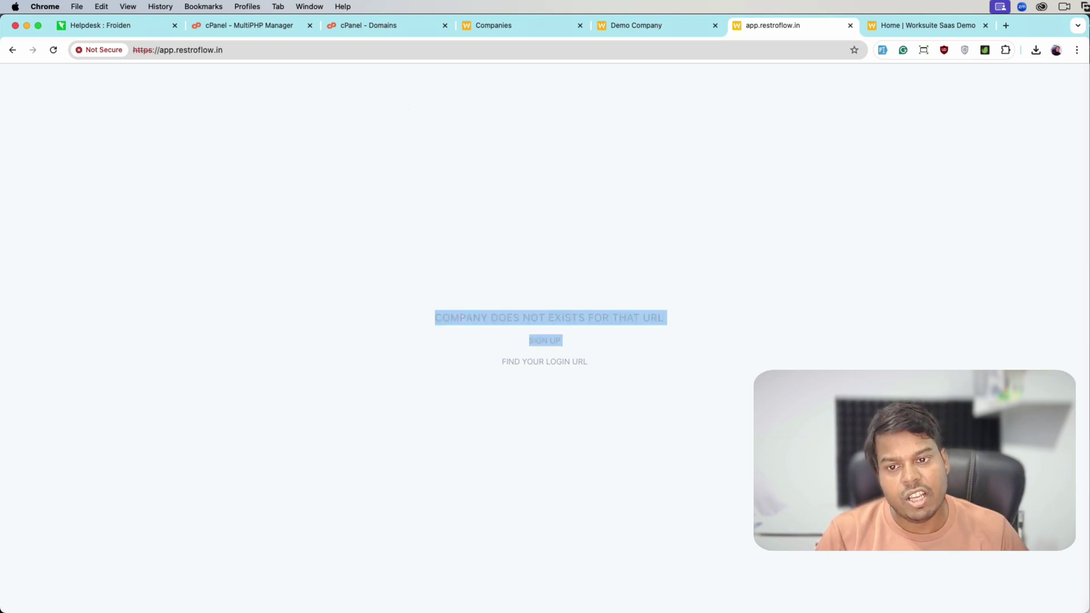
left_click(600, 220)
left_click(366, 26)
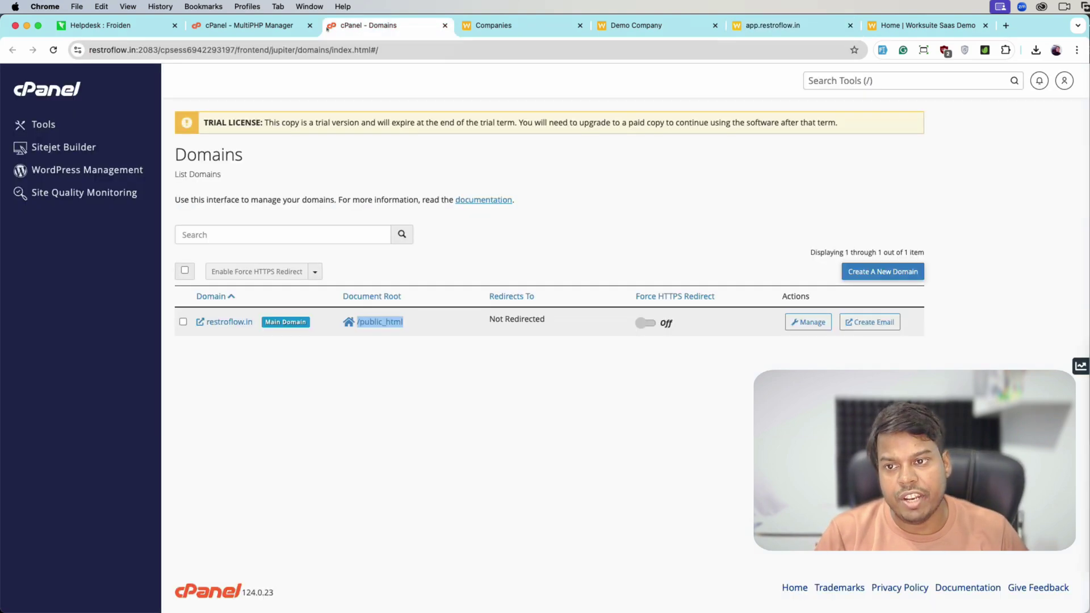
- Open restroflow.in's document root public_html from the Domains list and open its .env file for editing
left_click(265, 26)
left_click(366, 25)
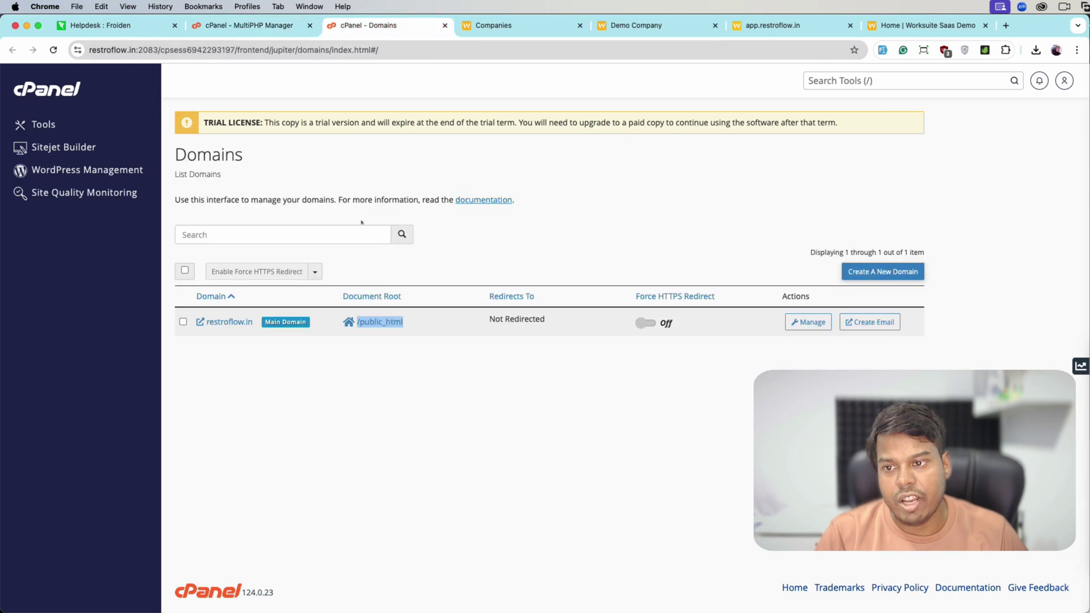
left_click(374, 322)
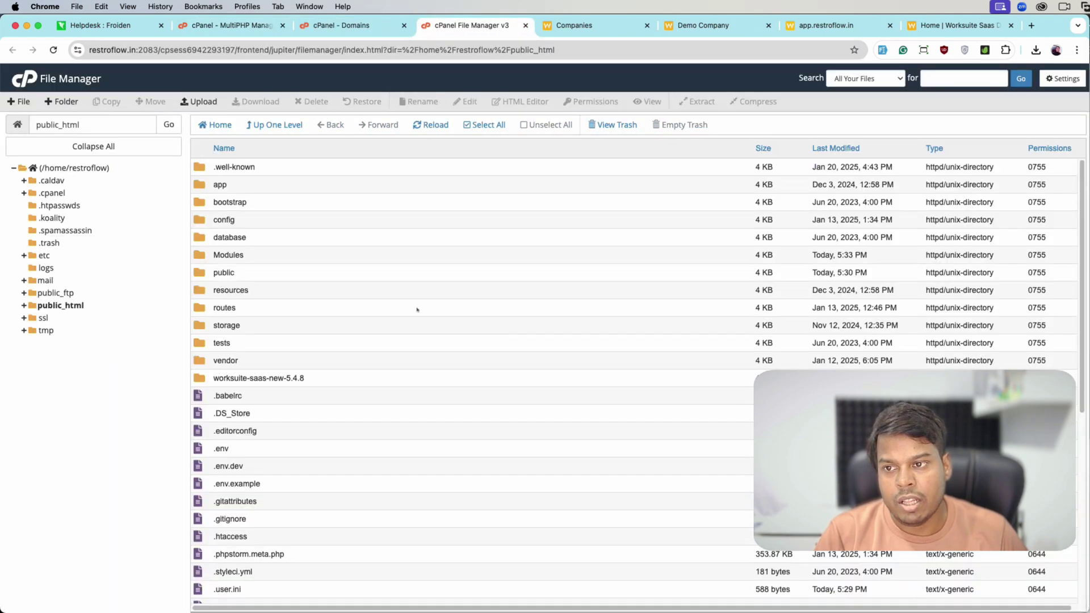
left_click(233, 455)
right_click(227, 451)
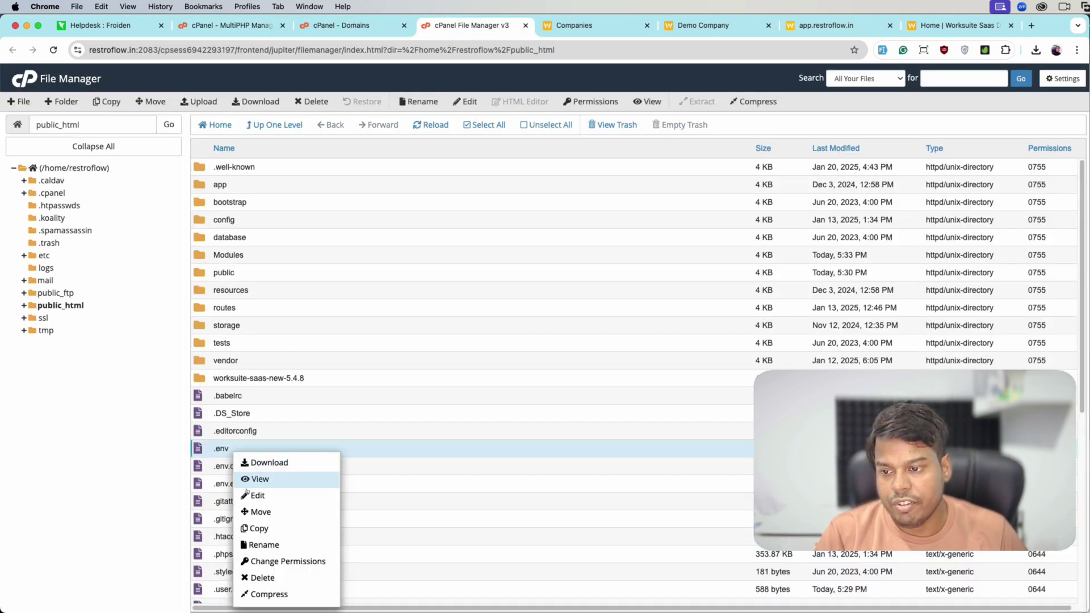
left_click(253, 493)
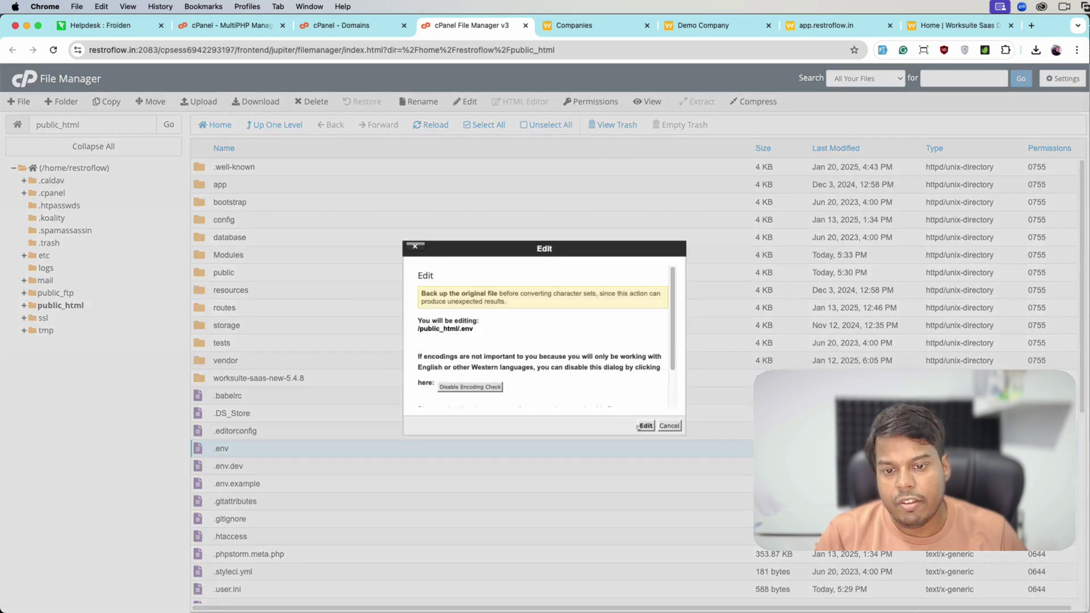
left_click(645, 426)
- Set MAIN_APPLICATION_SUBDOMAIN to app.restroflow.in in the .env file and save the changes
left_click(851, 25)
left_click(345, 51)
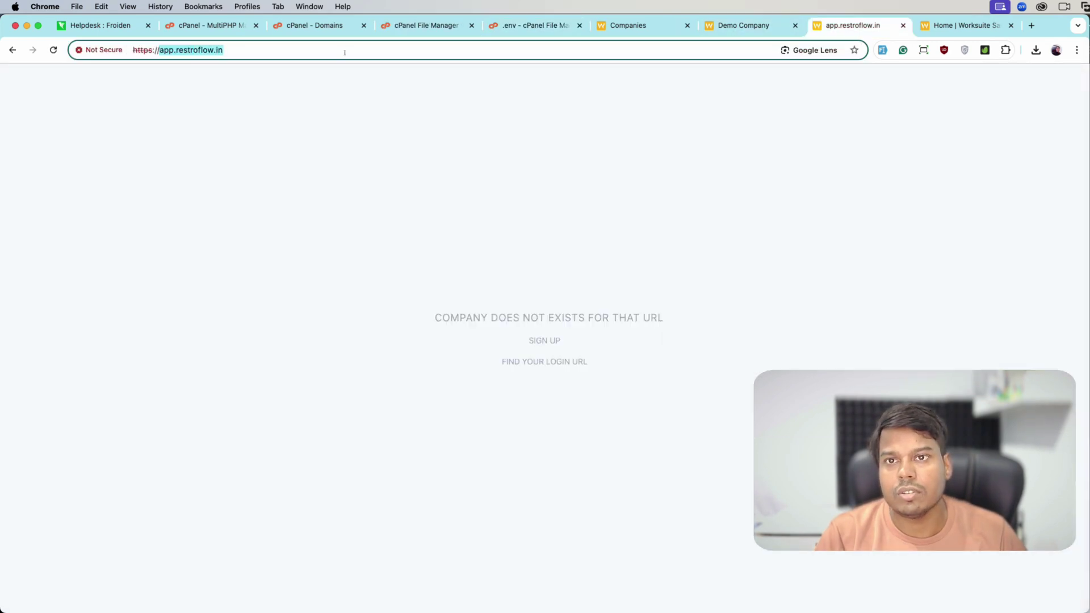
left_click(531, 25)
left_click(177, 278)
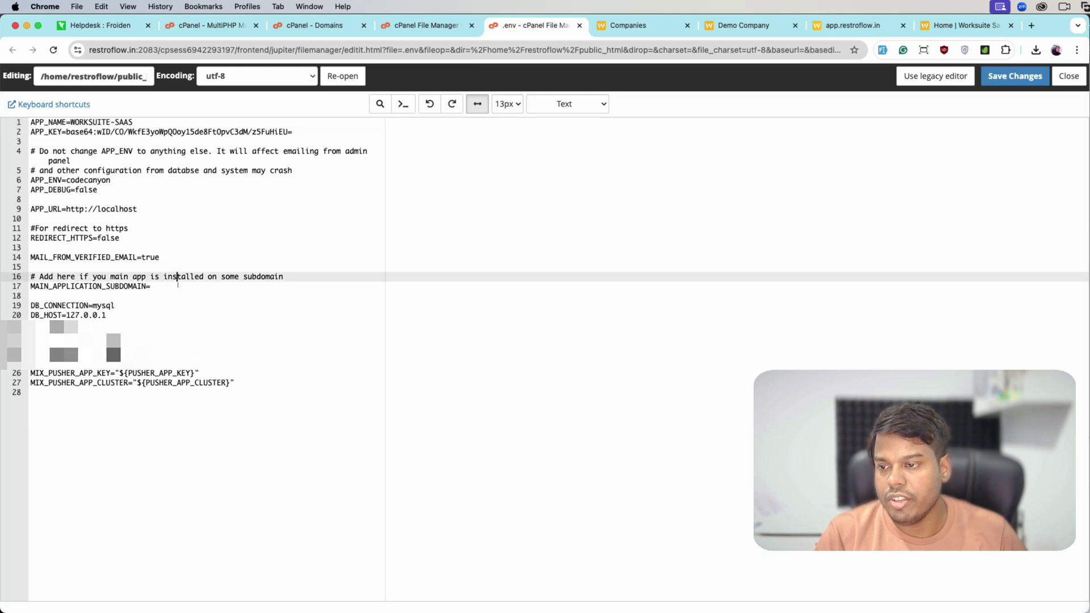
left_click(188, 288)
type("app.restroflow.in")
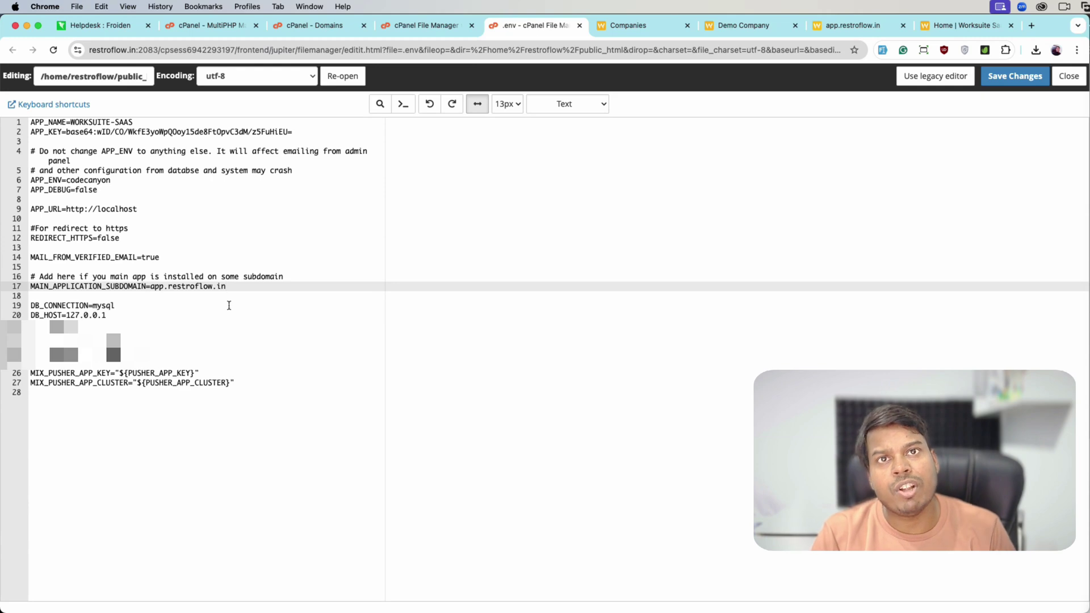
key("super+s")
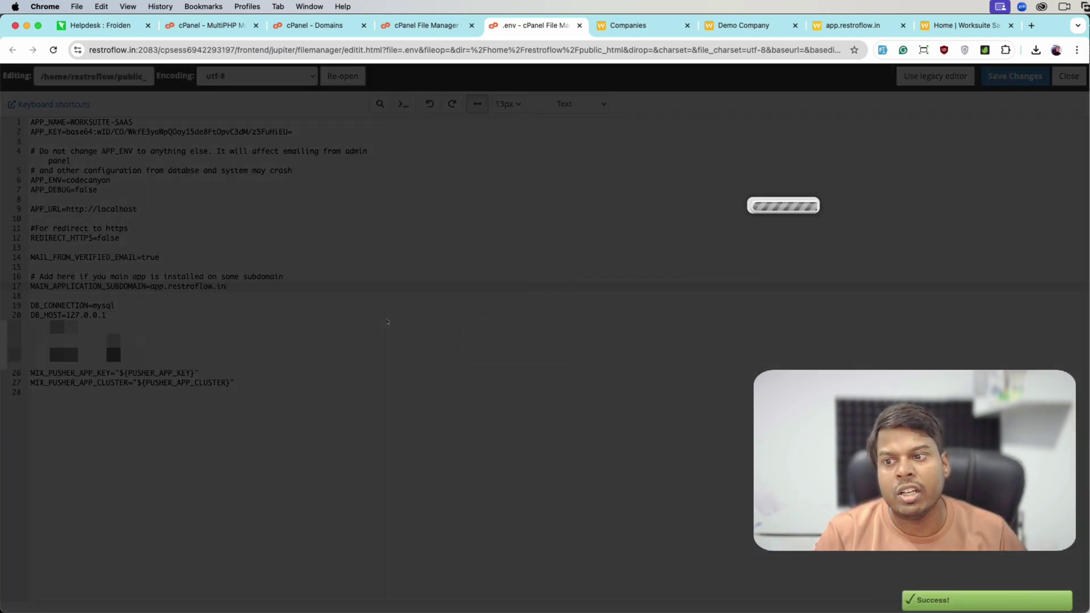
- Reload the app.restroflow.in page and compare it with the restroflow.in home page and the Demo Company login page
key("super+8")
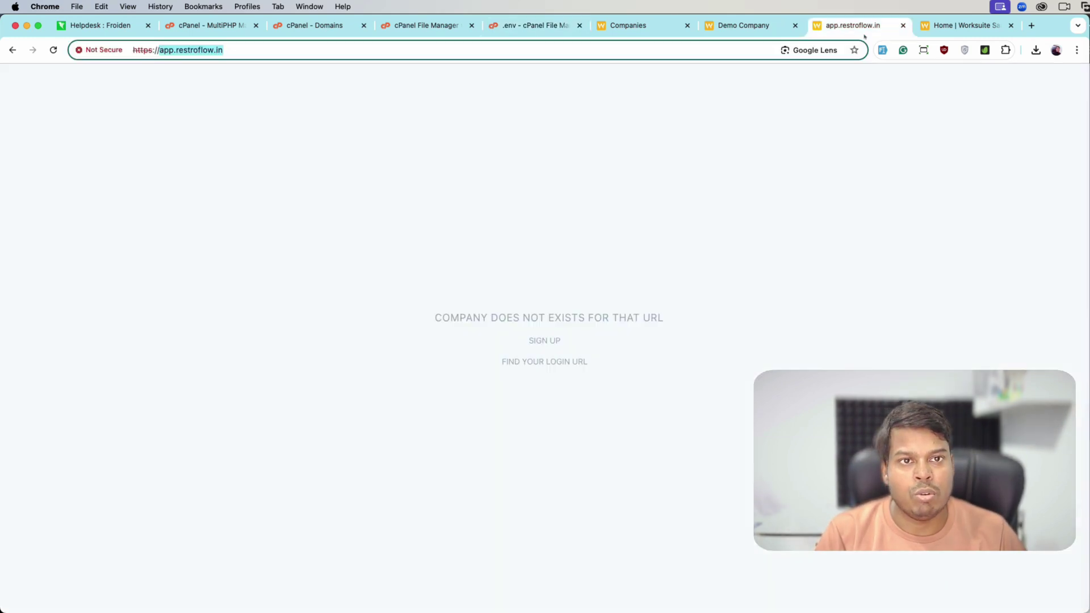
key("super+r")
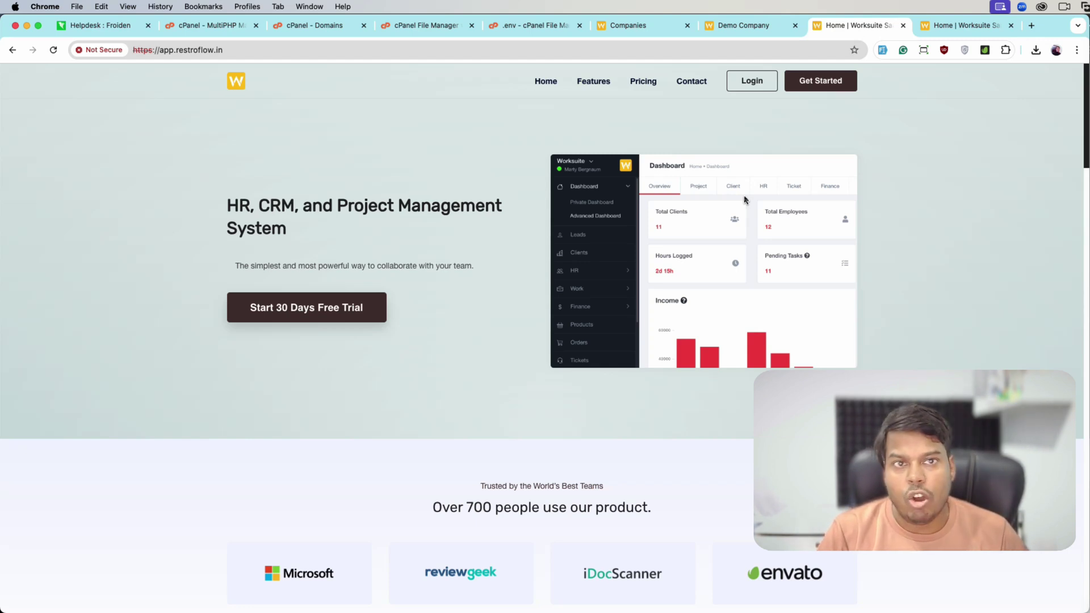
left_click(965, 25)
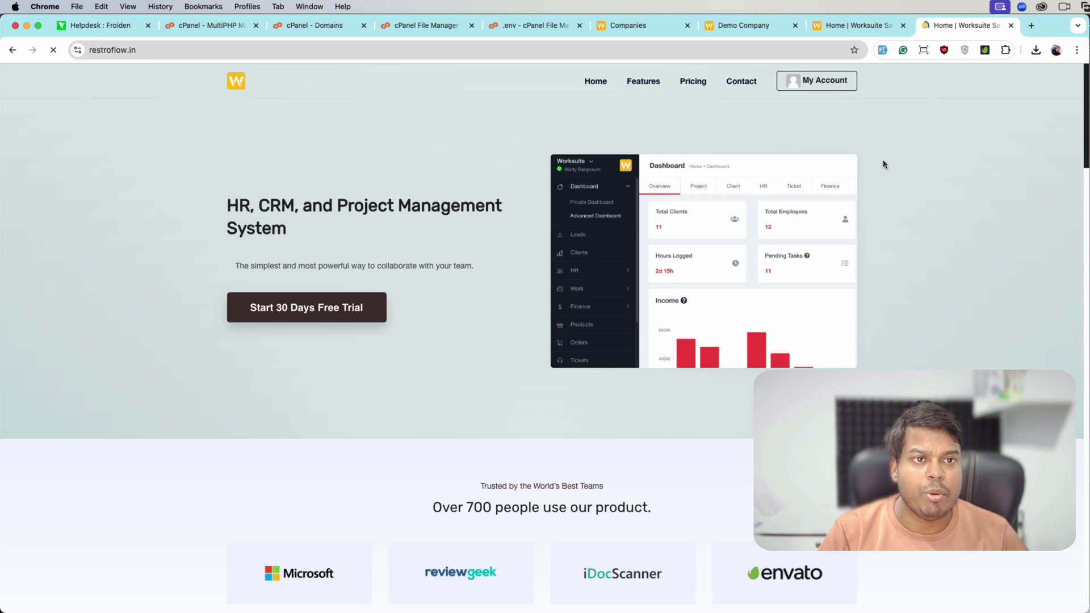
left_click(713, 29)
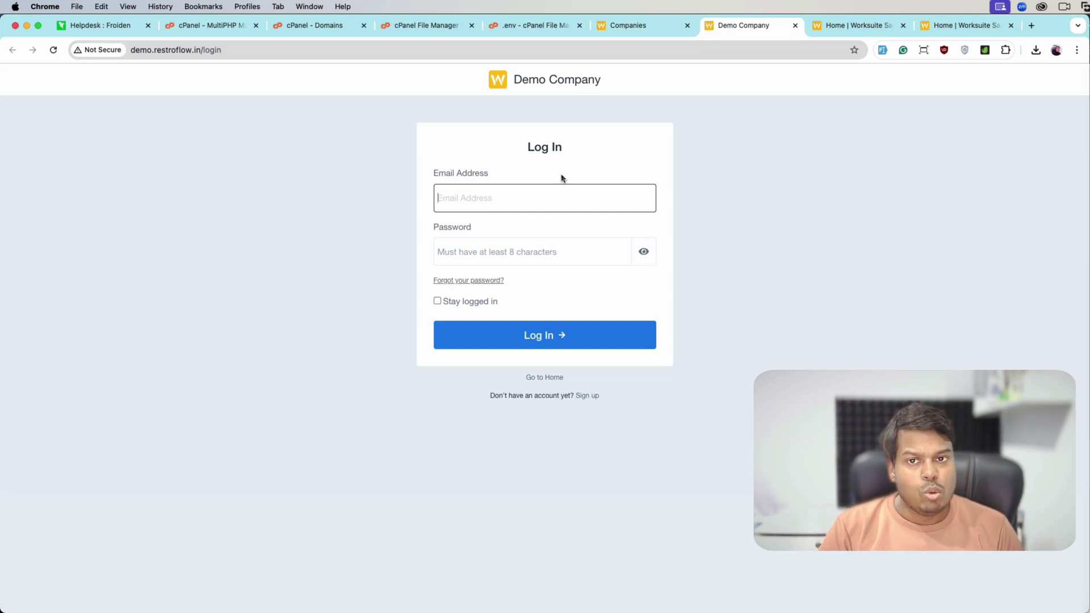